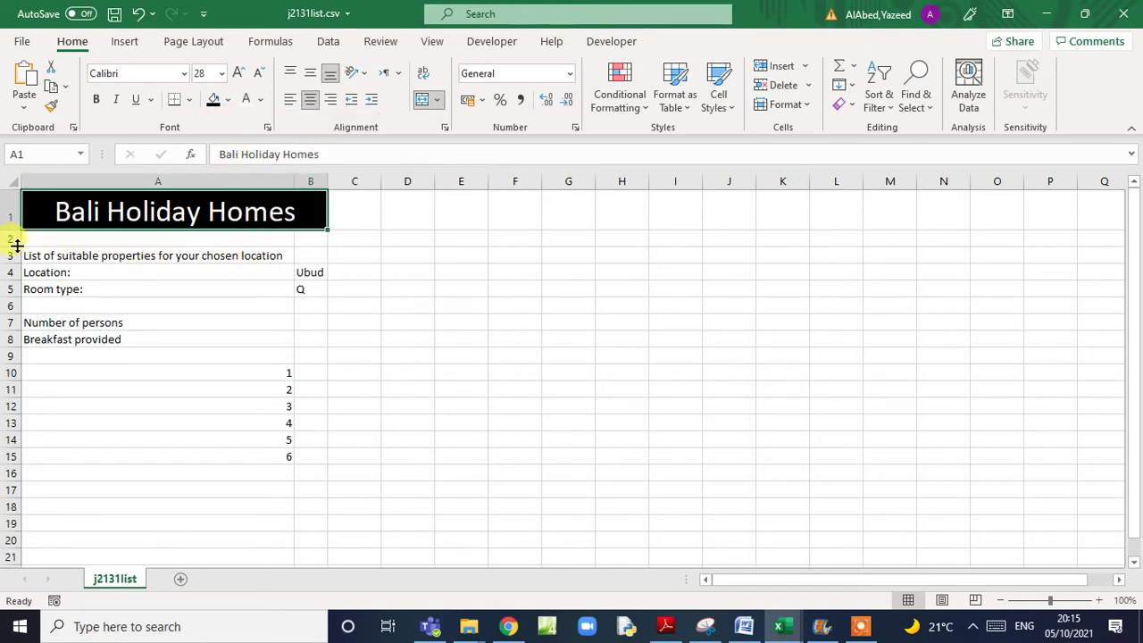
- Reduce the height of row 2 to a thin spacer and compare the sheet with the layout in the question paper PDF
{"action": "left_click_drag", "start_coordinate": [16, 245], "coordinate": [10, 231]}
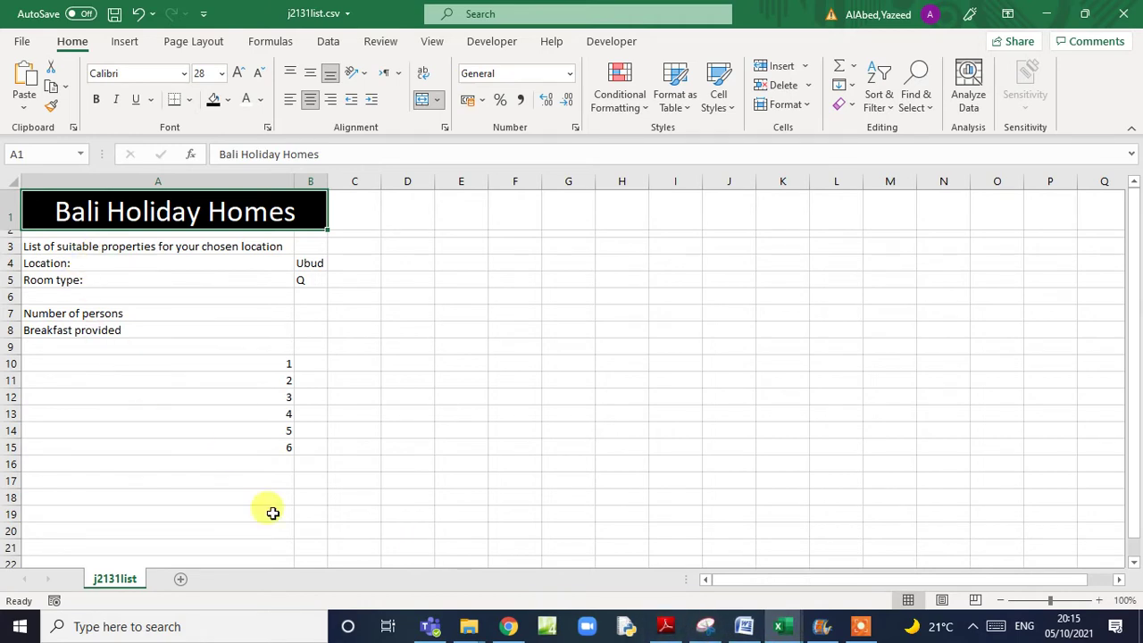
{"action": "left_click", "coordinate": [665, 626]}
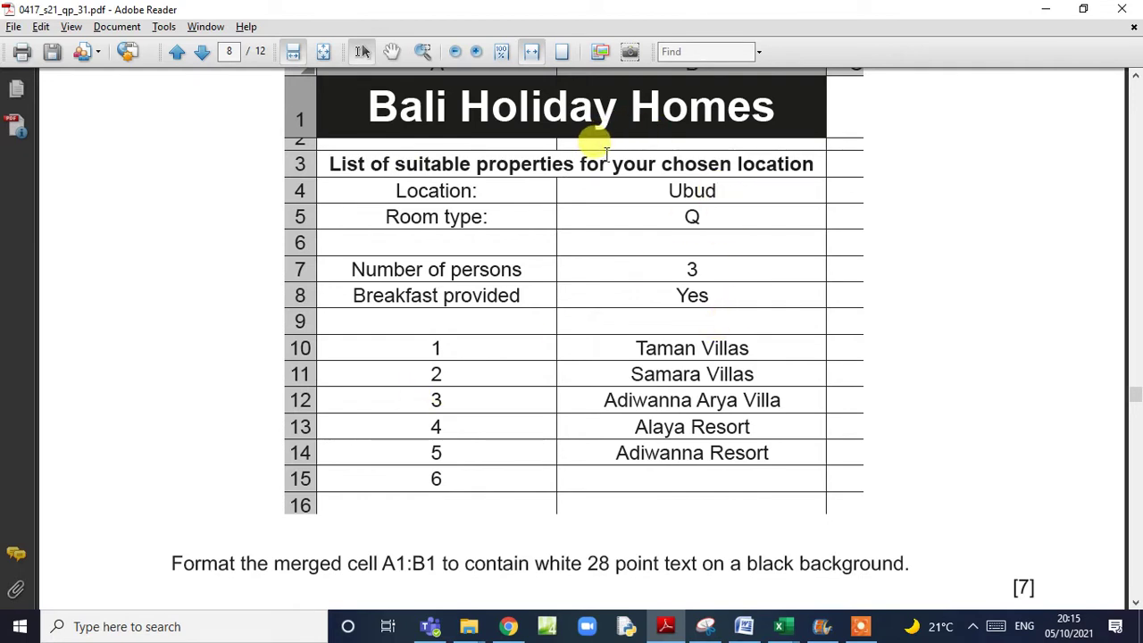
{"action": "left_click", "coordinate": [779, 626]}
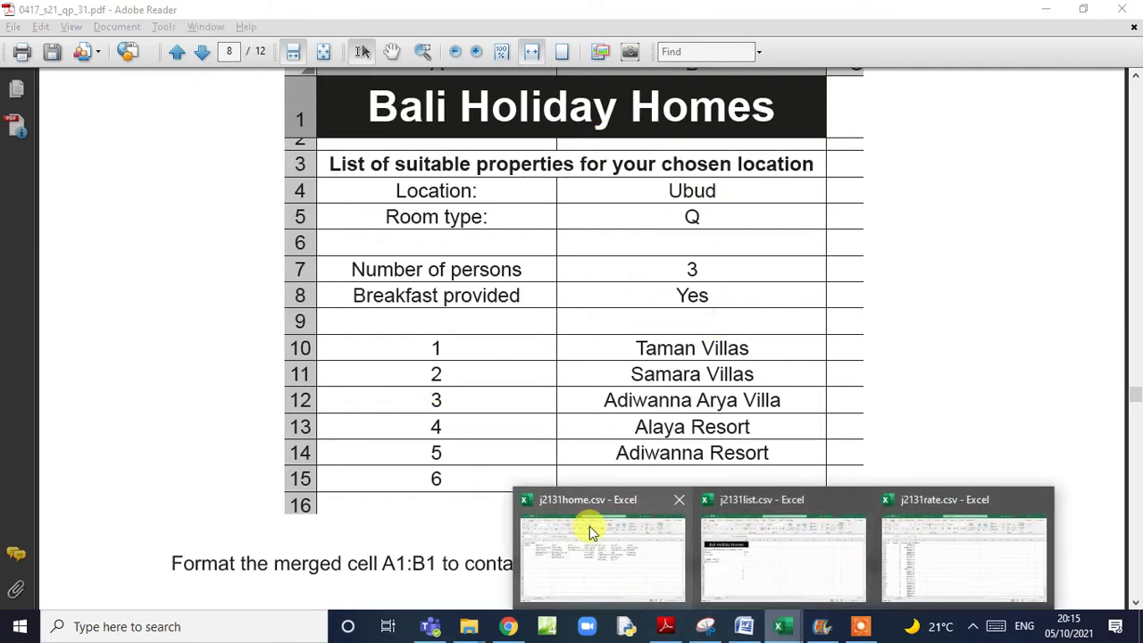
{"action": "left_click", "coordinate": [766, 554]}
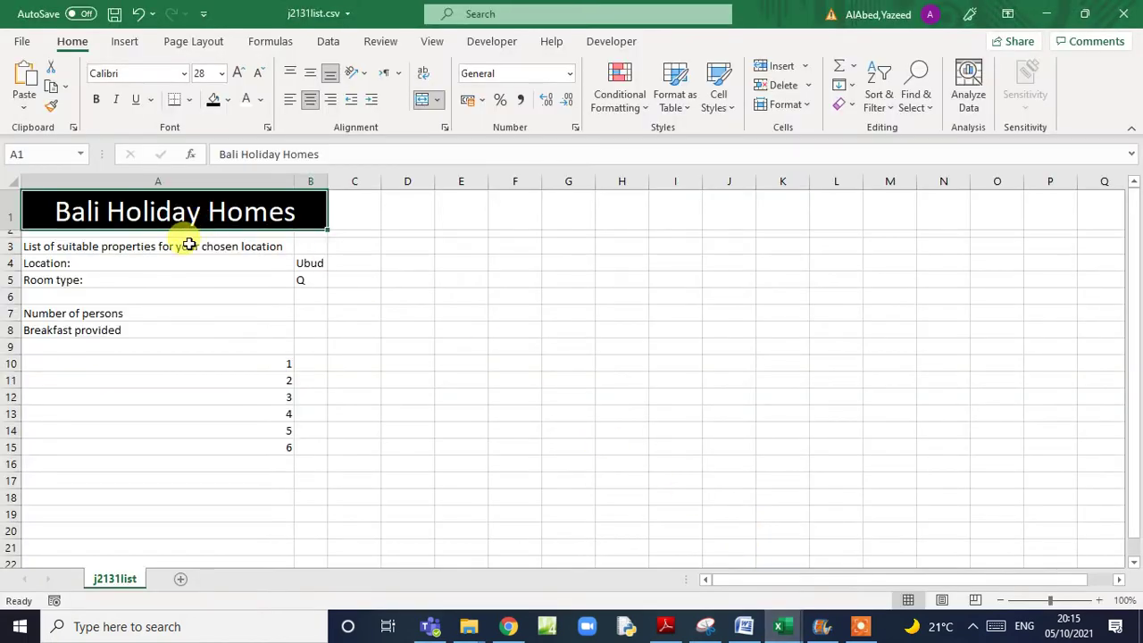
- Merge and centre cells A3:B3, and centre the contents of cells A4:B15 horizontally
{"action": "left_click_drag", "start_coordinate": [190, 244], "coordinate": [304, 240]}
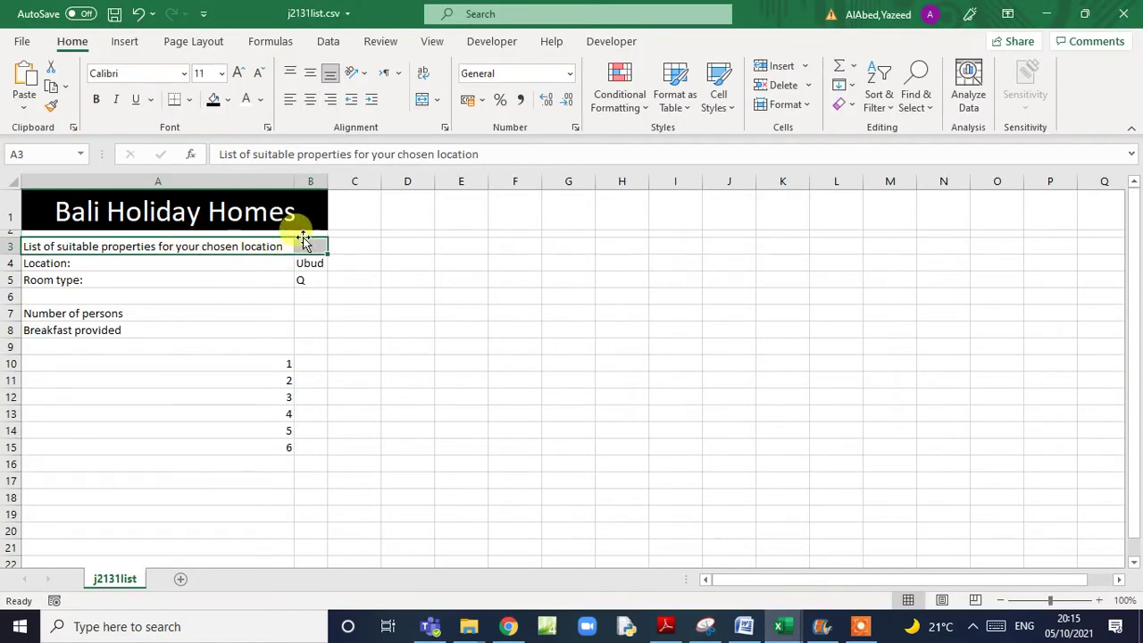
{"action": "left_click", "coordinate": [421, 100]}
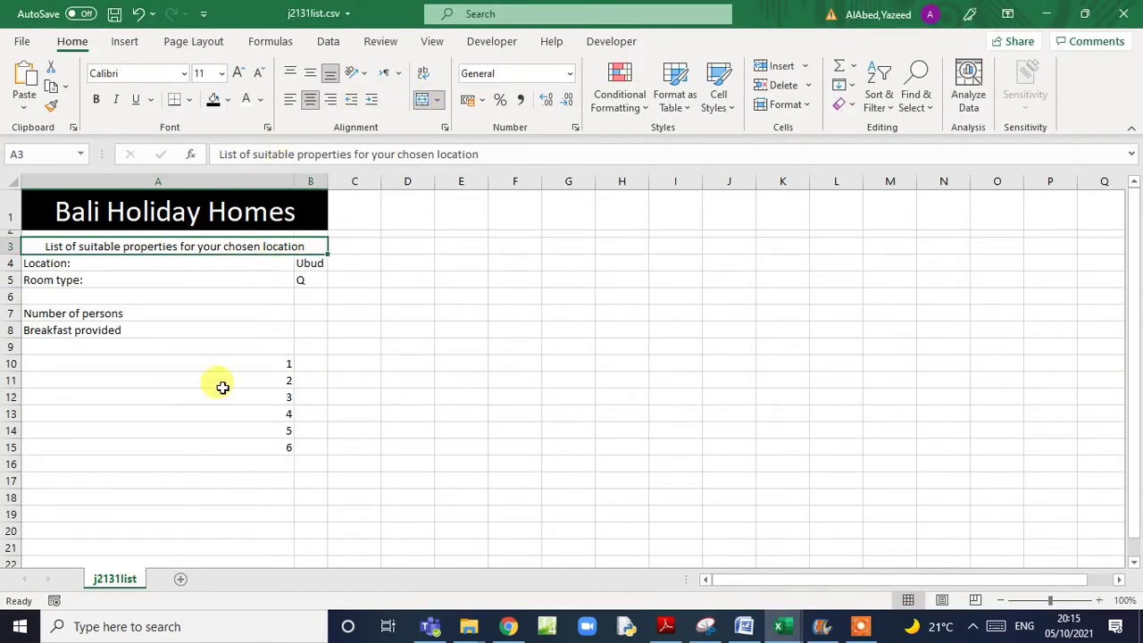
{"action": "left_click_drag", "start_coordinate": [189, 268], "coordinate": [310, 451]}
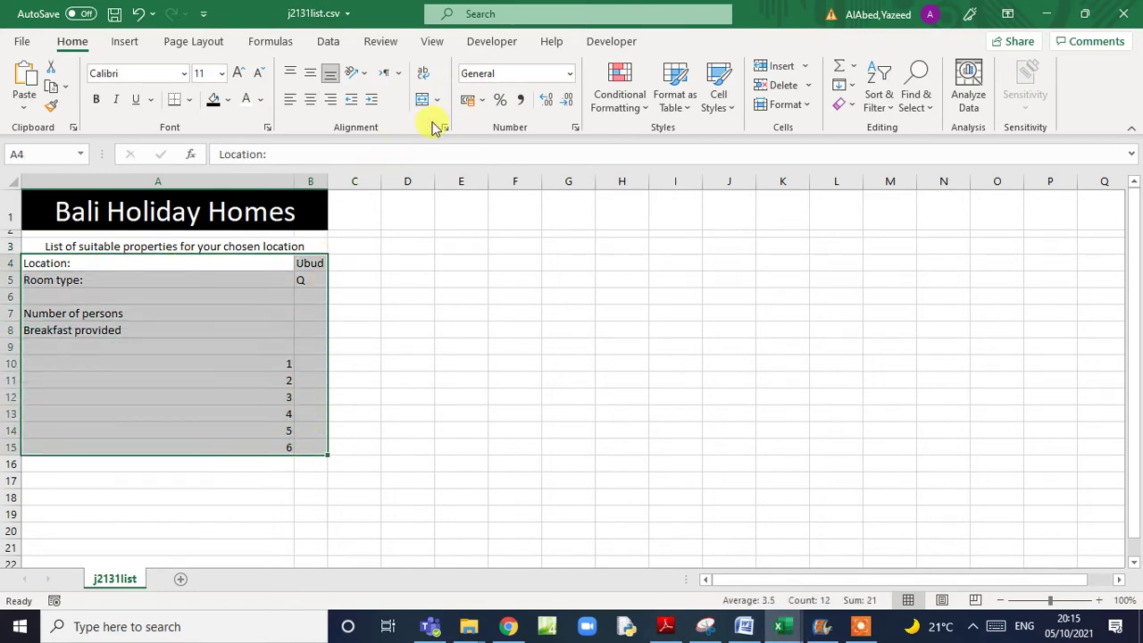
{"action": "left_click", "coordinate": [310, 100]}
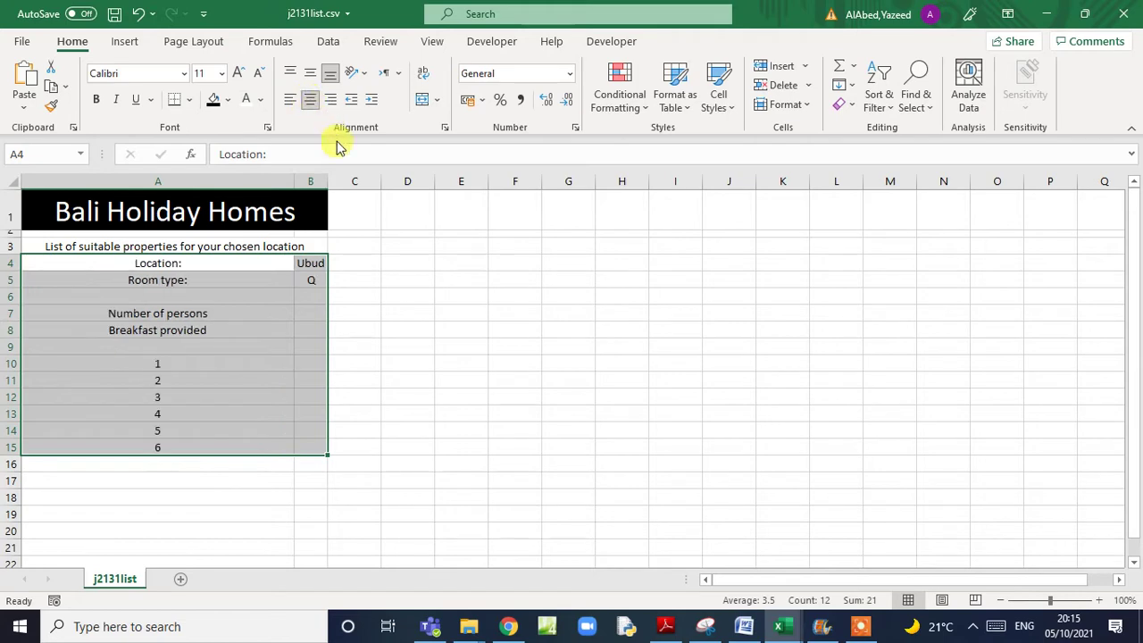
- Switch to the question paper in Adobe Reader and review the sample layout and task 16 for cell B7
{"action": "left_click", "coordinate": [665, 625]}
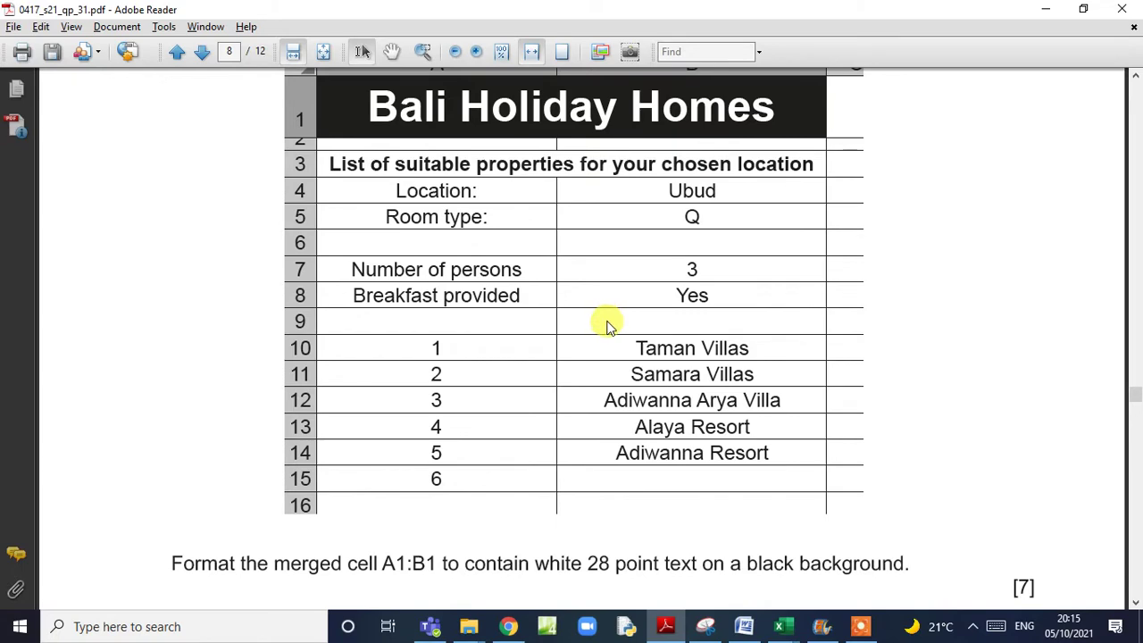
{"action": "left_click", "coordinate": [781, 630]}
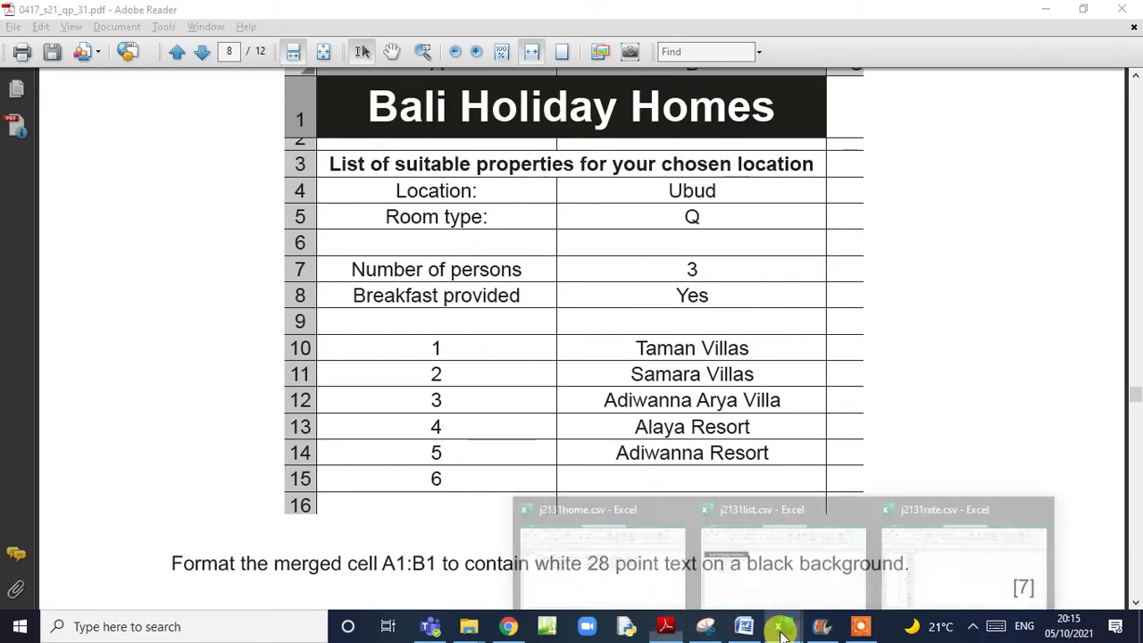
{"action": "mouse_move", "coordinate": [722, 556]}
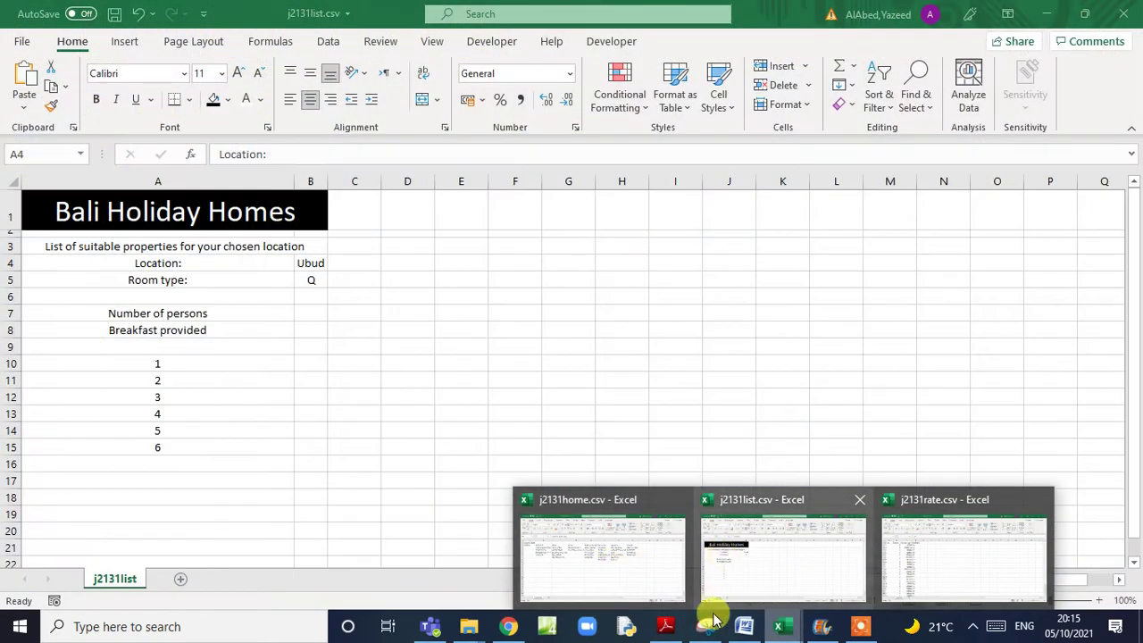
{"action": "scroll", "coordinate": [566, 487], "scroll_direction": "down", "scroll_amount": 3}
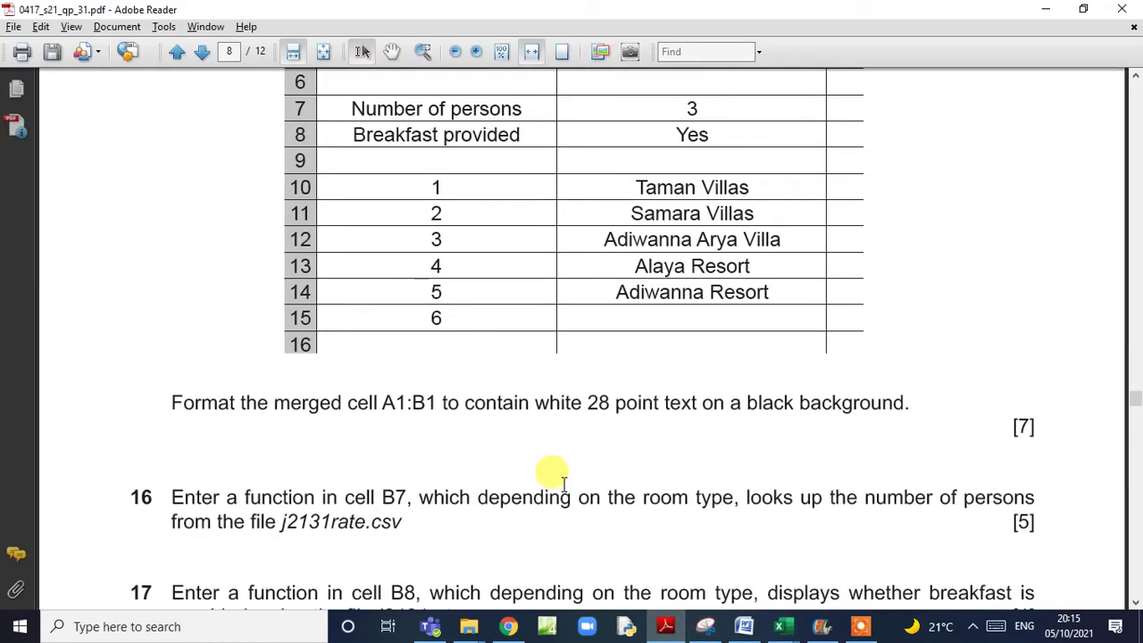
{"action": "scroll", "coordinate": [562, 482], "scroll_direction": "down", "scroll_amount": 6}
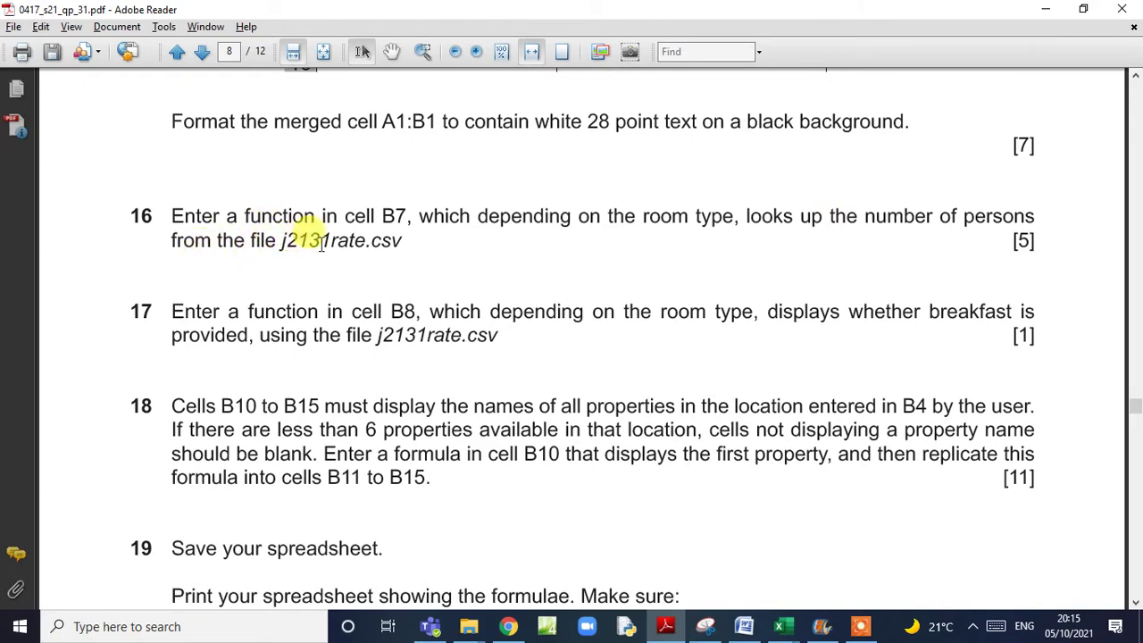
{"action": "scroll", "coordinate": [308, 228], "scroll_direction": "up", "scroll_amount": 6}
{"action": "scroll", "coordinate": [321, 245], "scroll_direction": "up", "scroll_amount": 2}
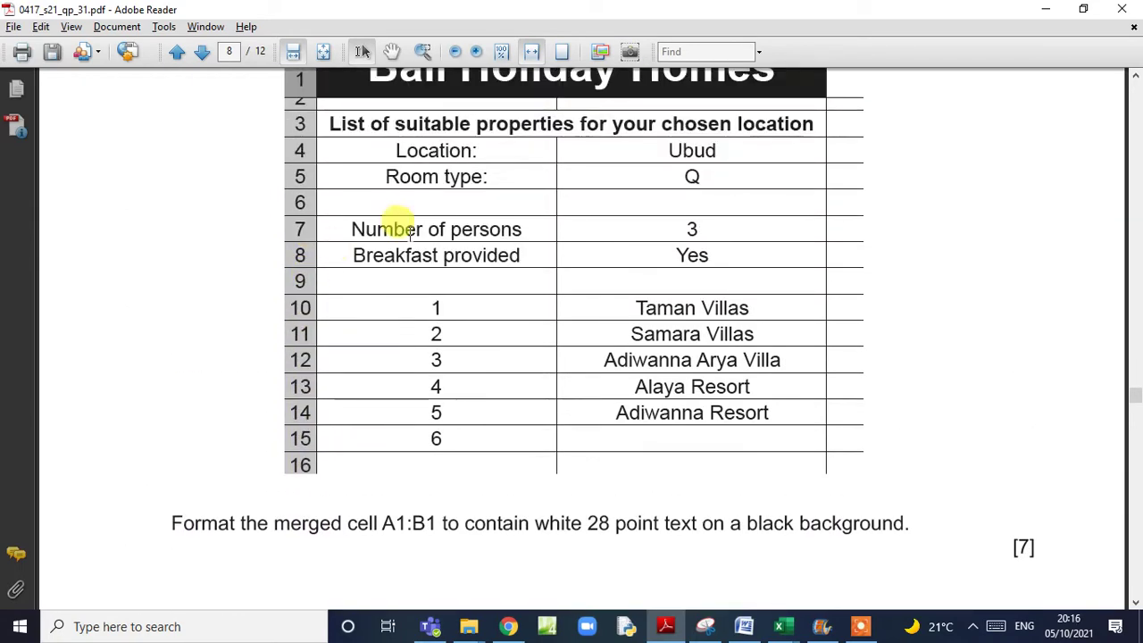
{"action": "left_click_drag", "start_coordinate": [687, 256], "coordinate": [694, 387]}
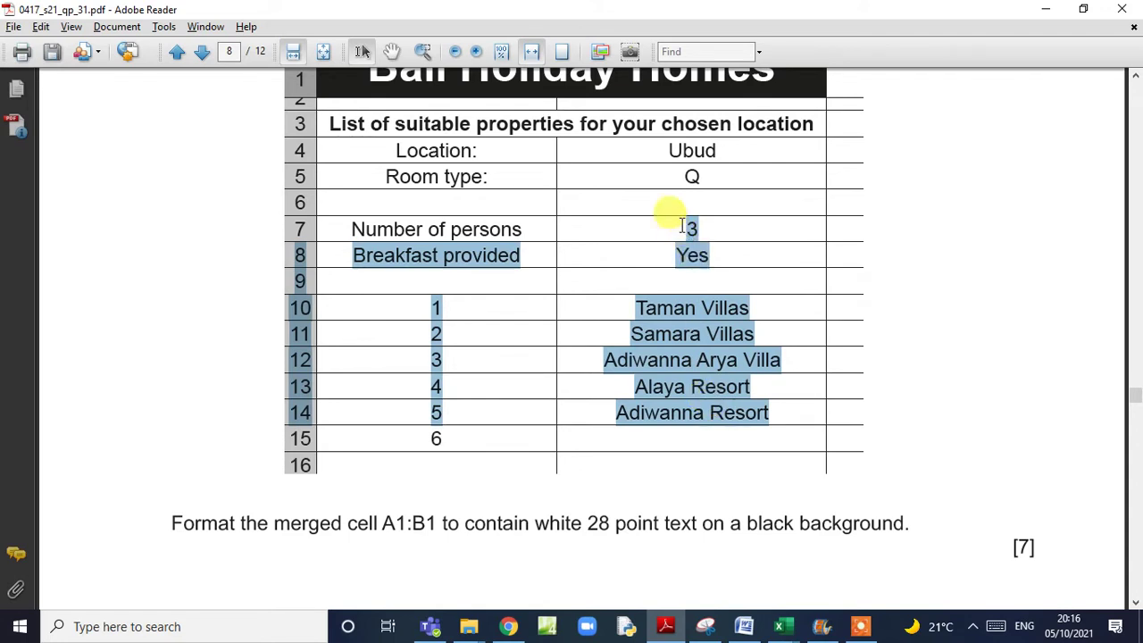
{"action": "left_click_drag", "start_coordinate": [674, 226], "coordinate": [691, 227]}
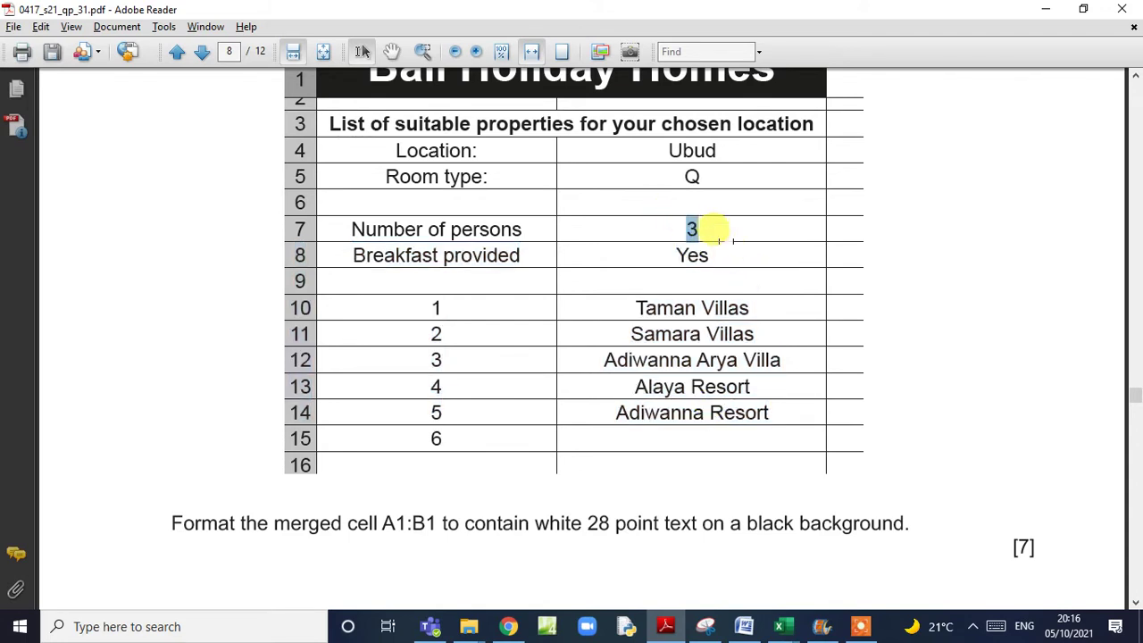
- Switch to j2131rate.csv in Excel and examine the Code and Persons columns
{"action": "left_click", "coordinate": [779, 626]}
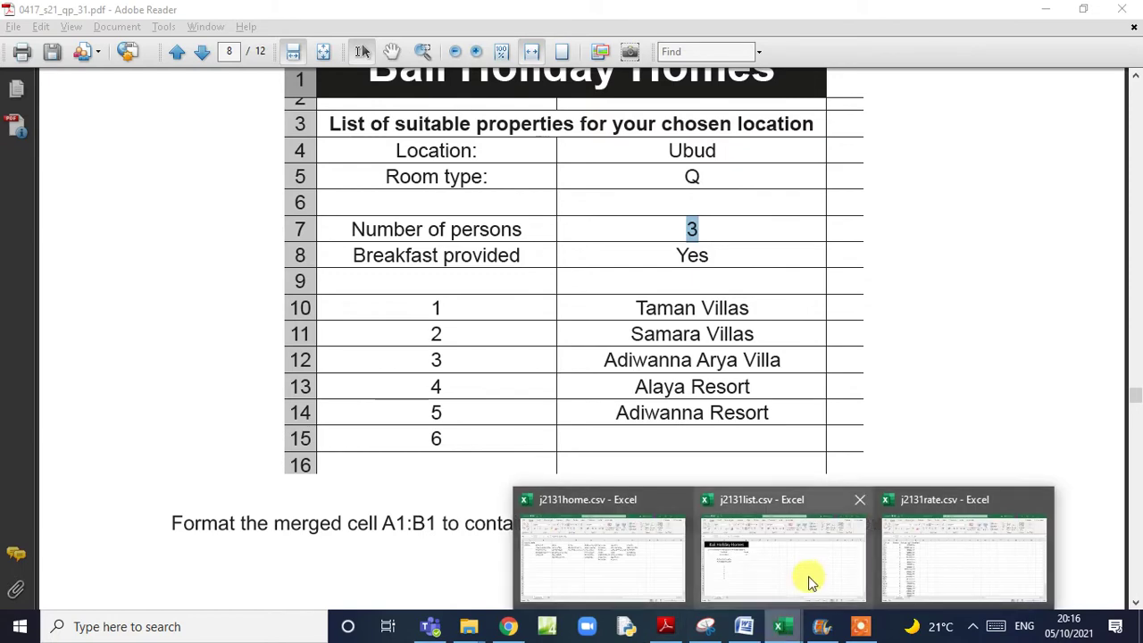
{"action": "left_click", "coordinate": [926, 546]}
{"action": "left_click", "coordinate": [71, 217]}
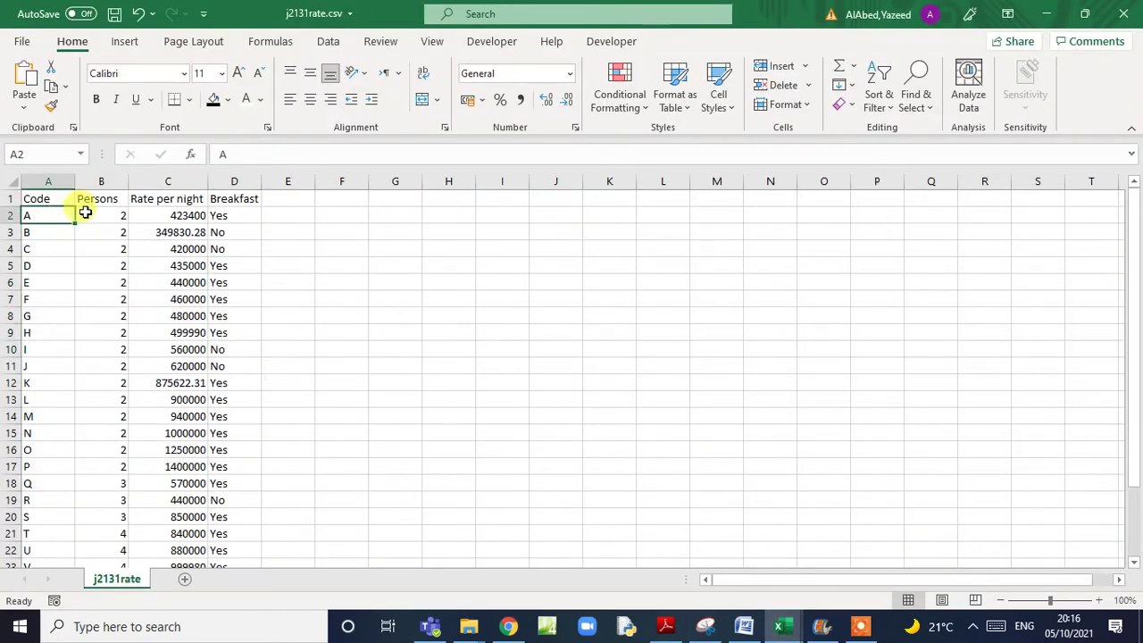
{"action": "left_click", "coordinate": [102, 181]}
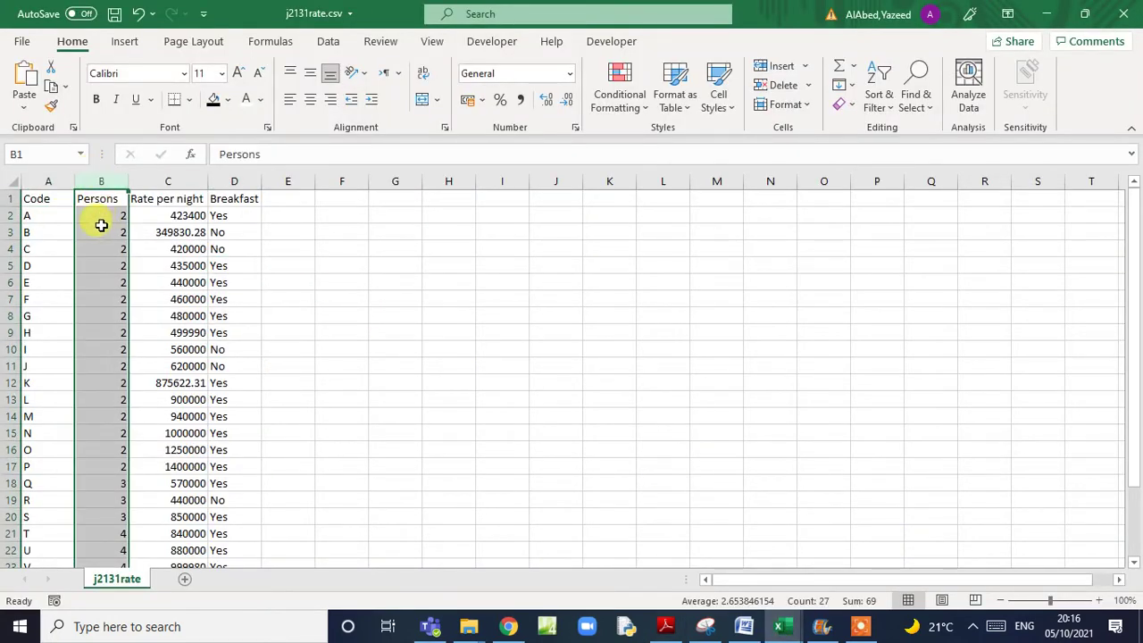
{"action": "left_click", "coordinate": [36, 182]}
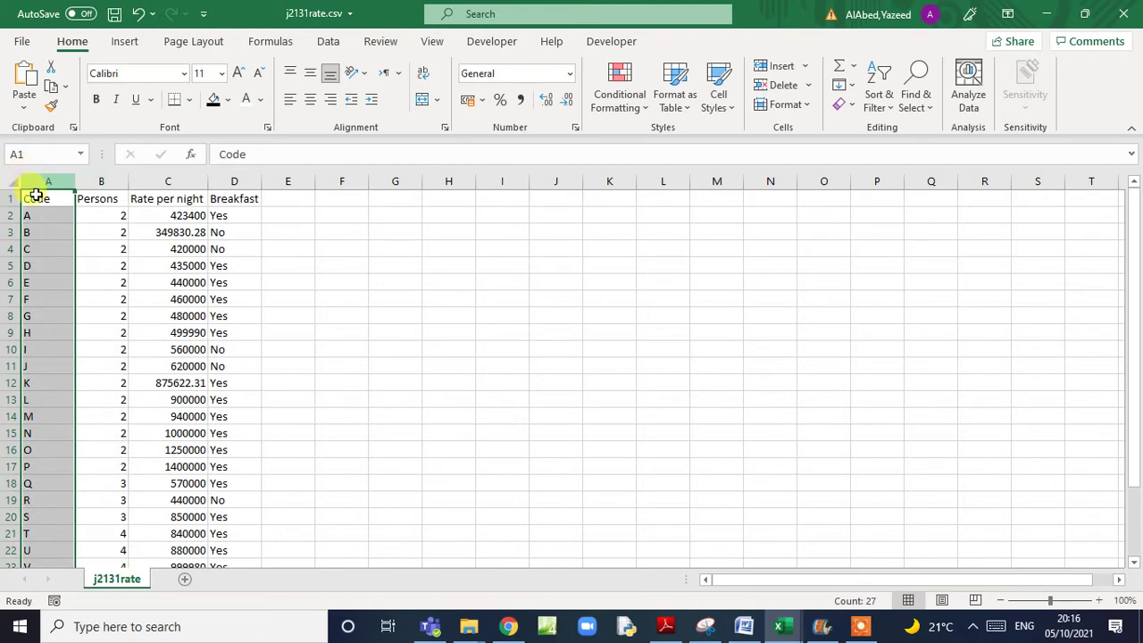
- In j2131list.csv, insert a VLOOKUP function in cell B7 with the room type in B5 as the lookup value
{"action": "left_click", "coordinate": [779, 629]}
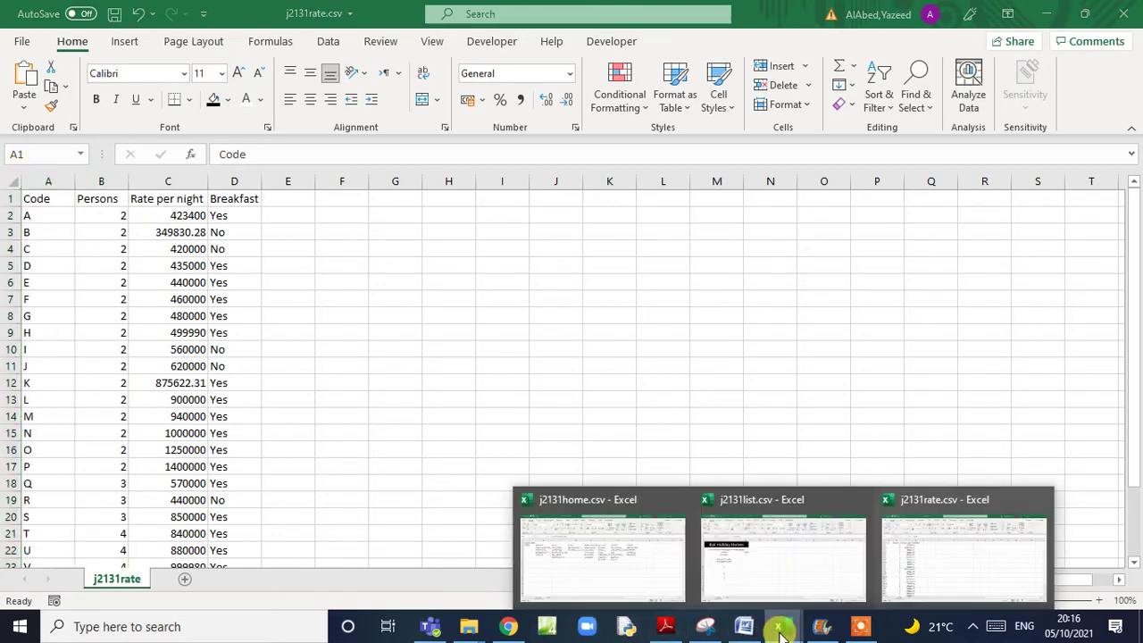
{"action": "left_click", "coordinate": [714, 560]}
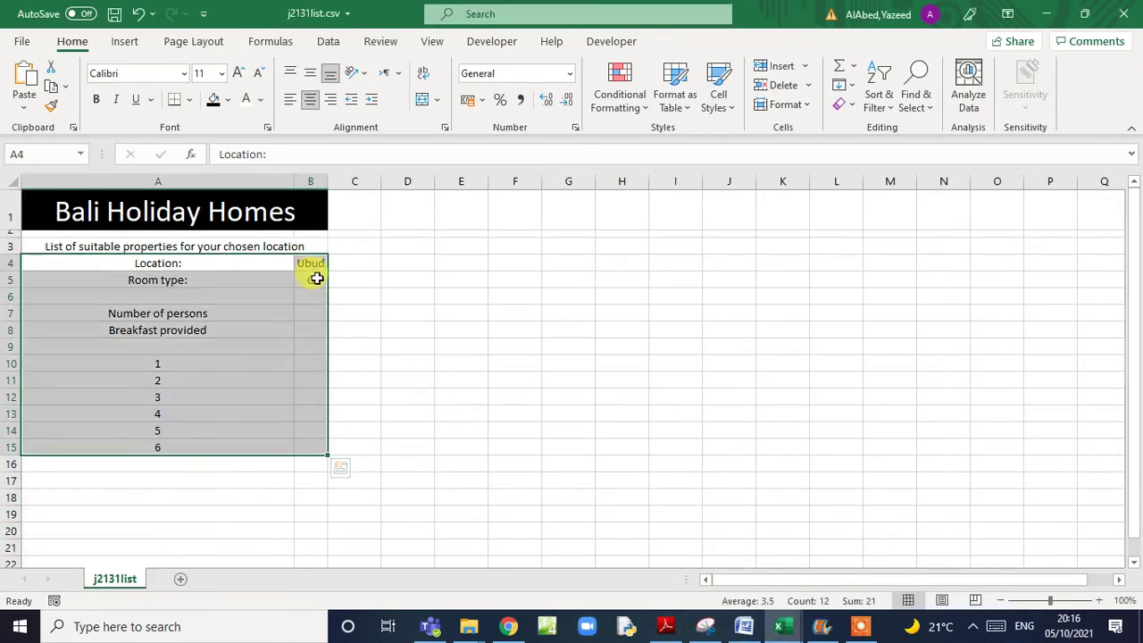
{"action": "left_click", "coordinate": [313, 280]}
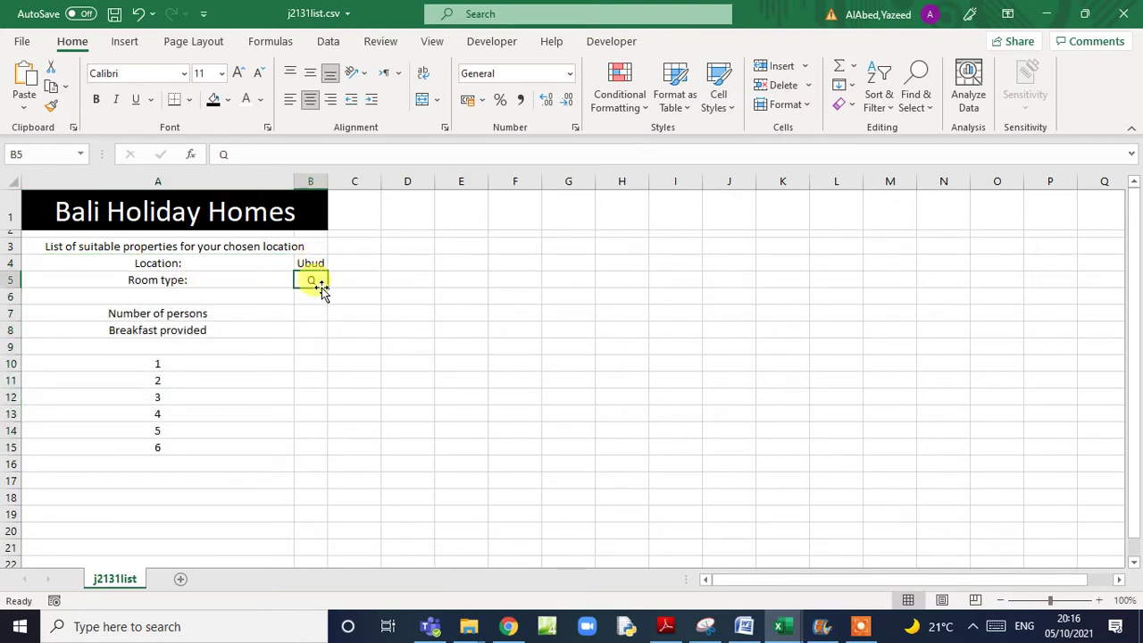
{"action": "left_click", "coordinate": [314, 311]}
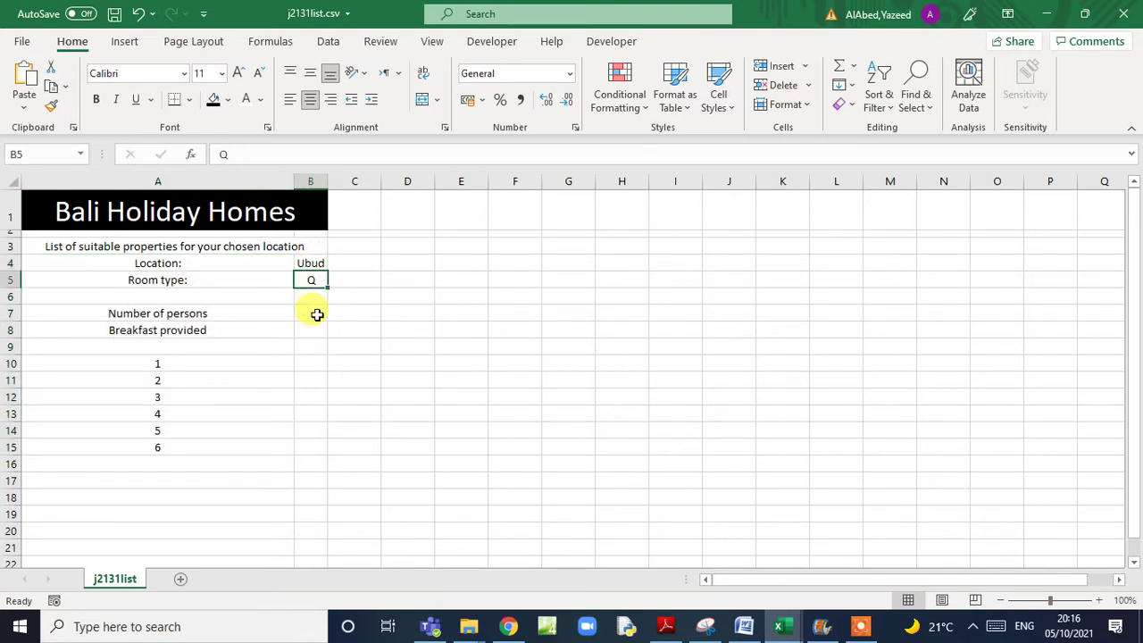
{"action": "left_click", "coordinate": [190, 154]}
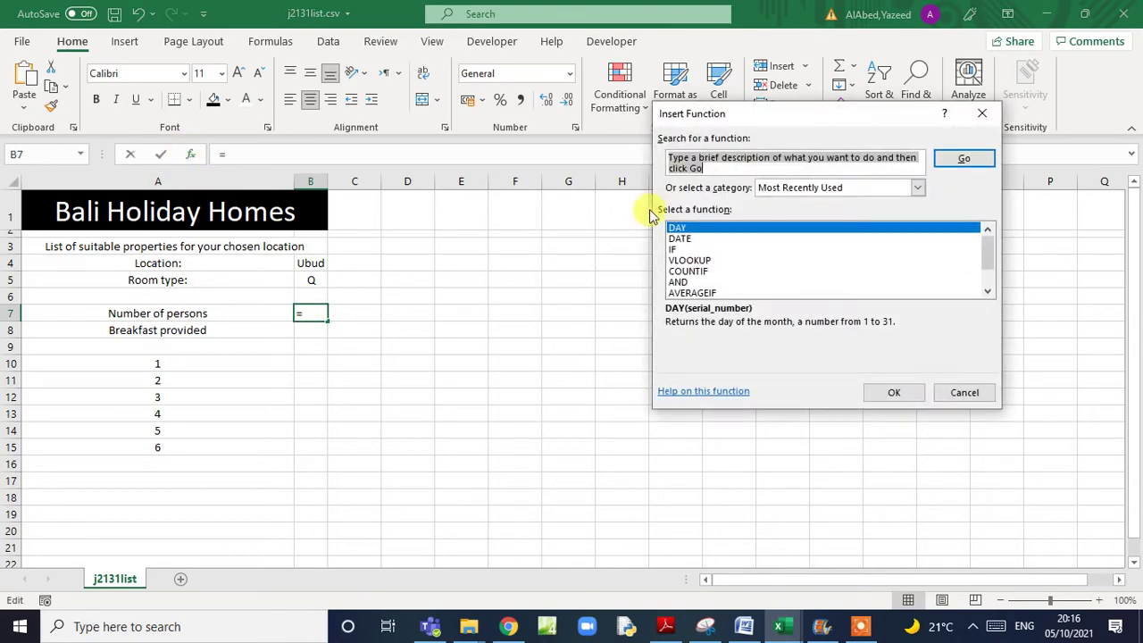
{"action": "double_click", "coordinate": [698, 262]}
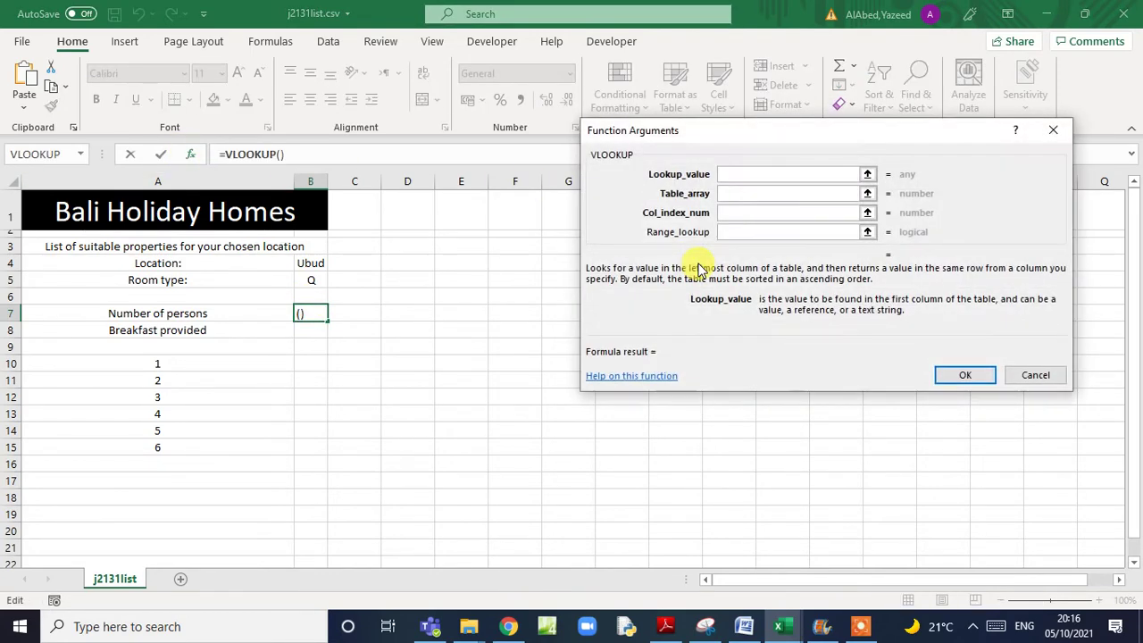
{"action": "left_click", "coordinate": [318, 281]}
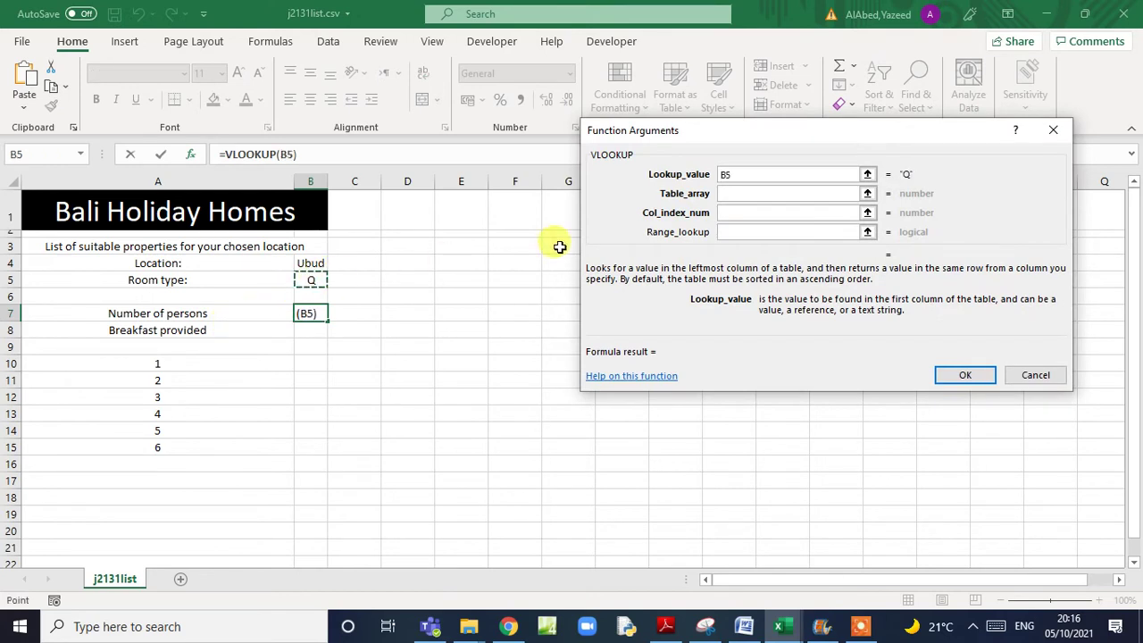
- Set the VLOOKUP table array to A2:B27 of j2131rate.csv with column index 2, and complete the function in B7
{"action": "left_click", "coordinate": [752, 194]}
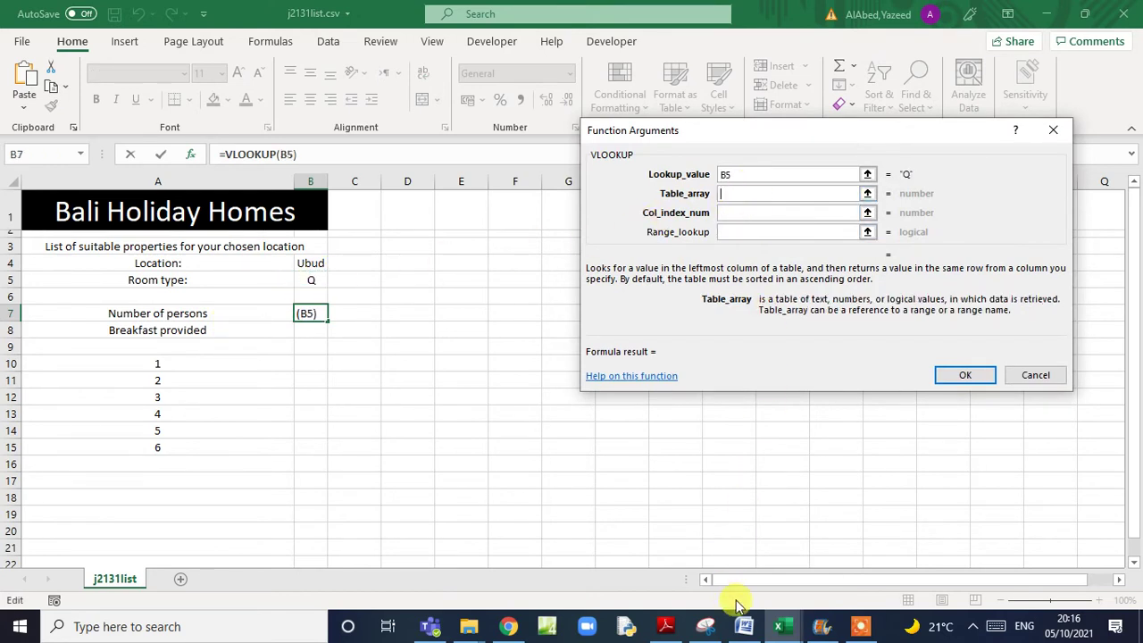
{"action": "left_click", "coordinate": [778, 626]}
{"action": "left_click", "coordinate": [939, 557]}
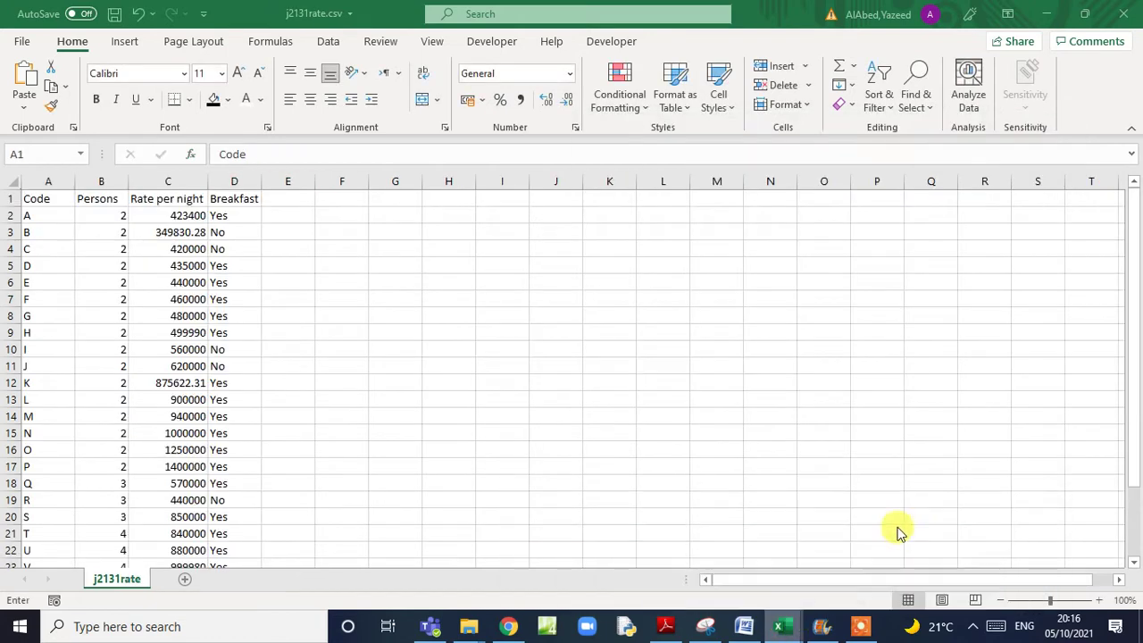
{"action": "left_click_drag", "start_coordinate": [35, 217], "coordinate": [119, 506]}
{"action": "left_click", "coordinate": [765, 213]}
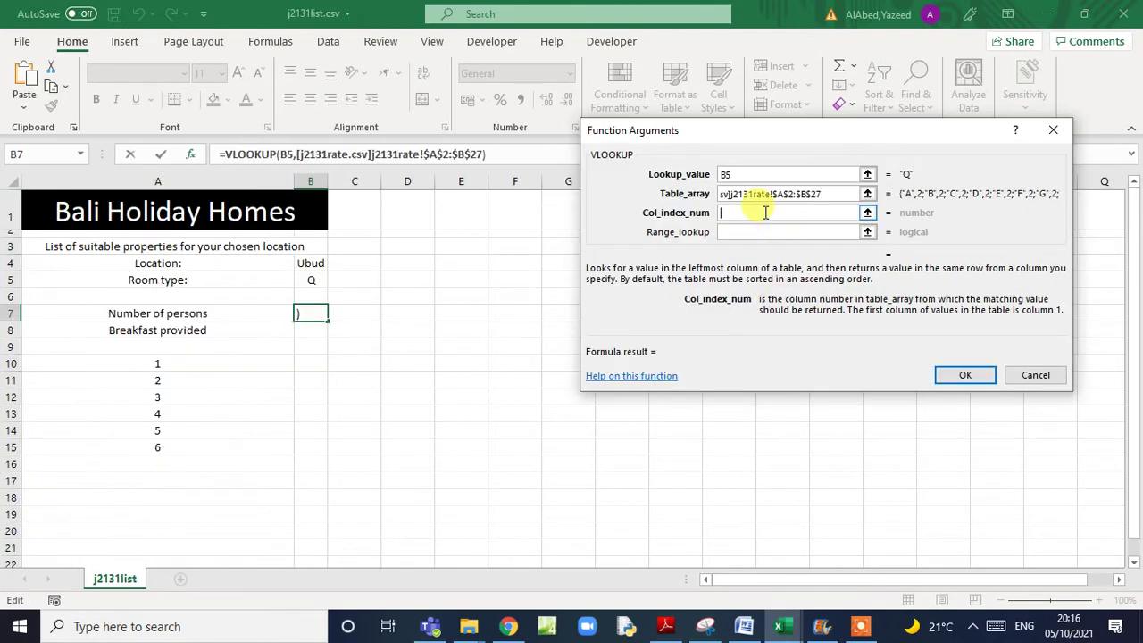
{"action": "type", "text": "2"}
{"action": "left_click", "coordinate": [747, 234]}
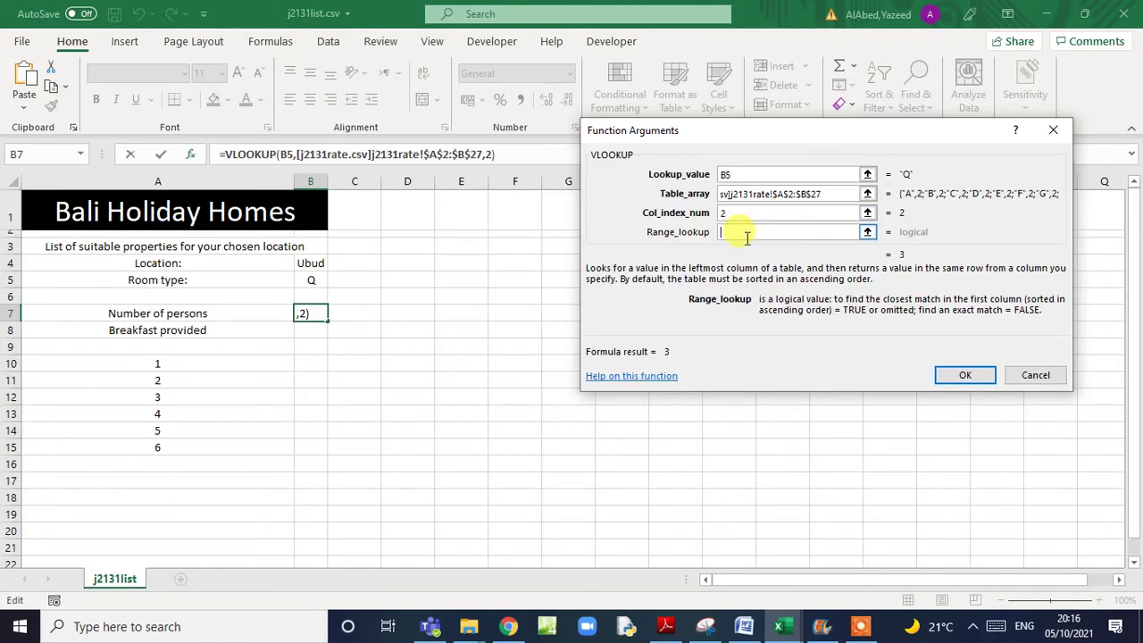
{"action": "left_click", "coordinate": [955, 375]}
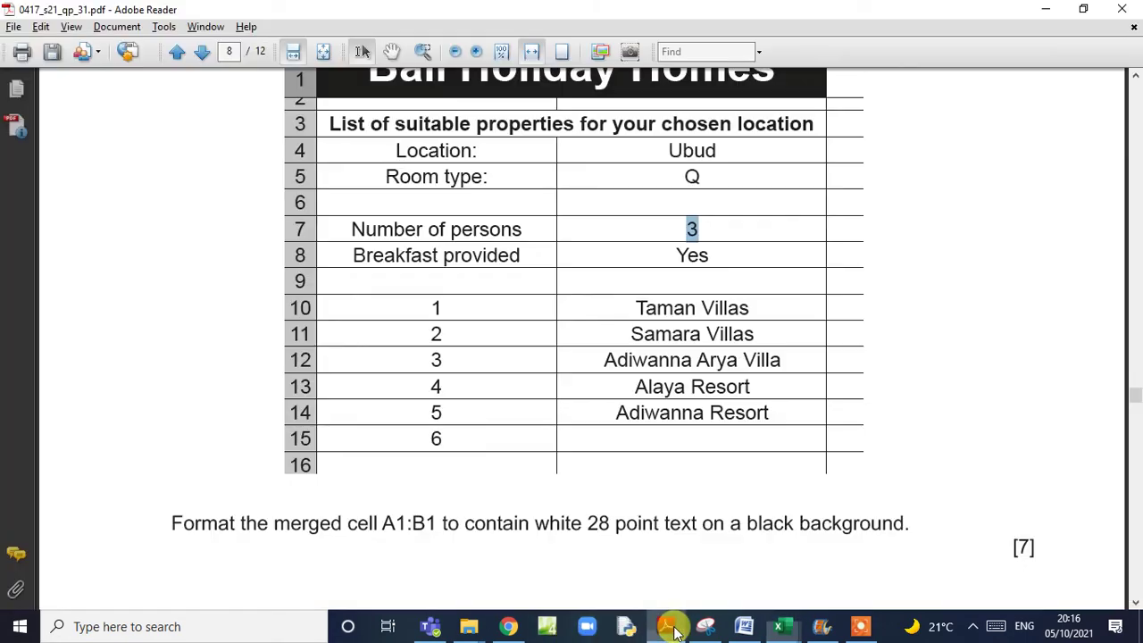
- Check task 17 in the question paper, and insert a VLOOKUP function in cell B8 of j2131list.csv with B5 as the lookup value
{"action": "left_click", "coordinate": [665, 625]}
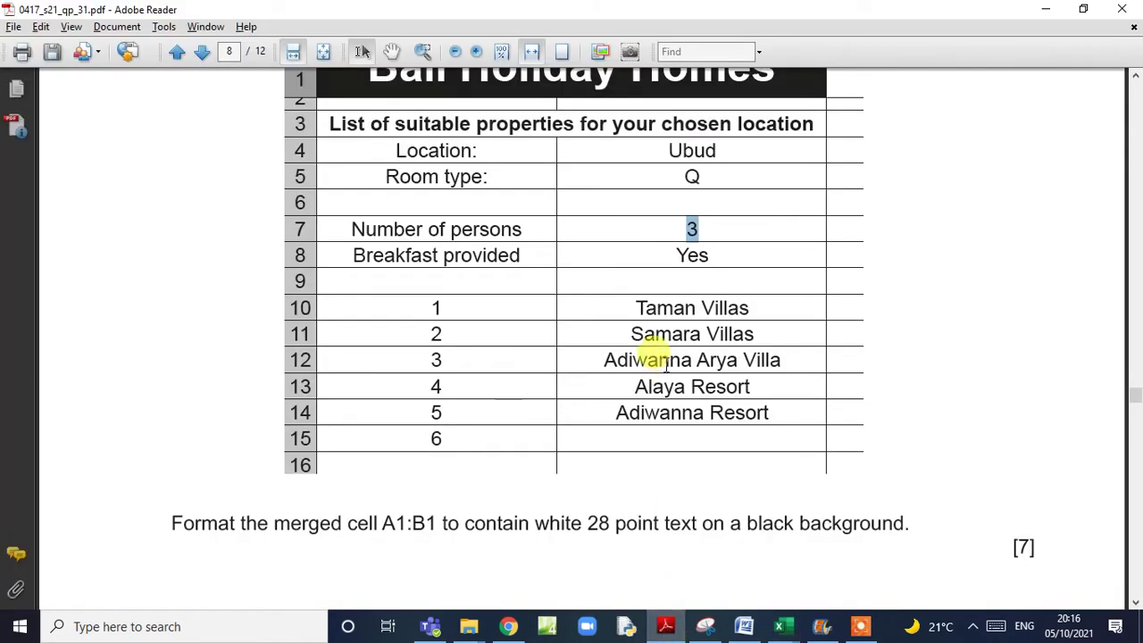
{"action": "scroll", "coordinate": [544, 490], "scroll_direction": "down", "scroll_amount": 5}
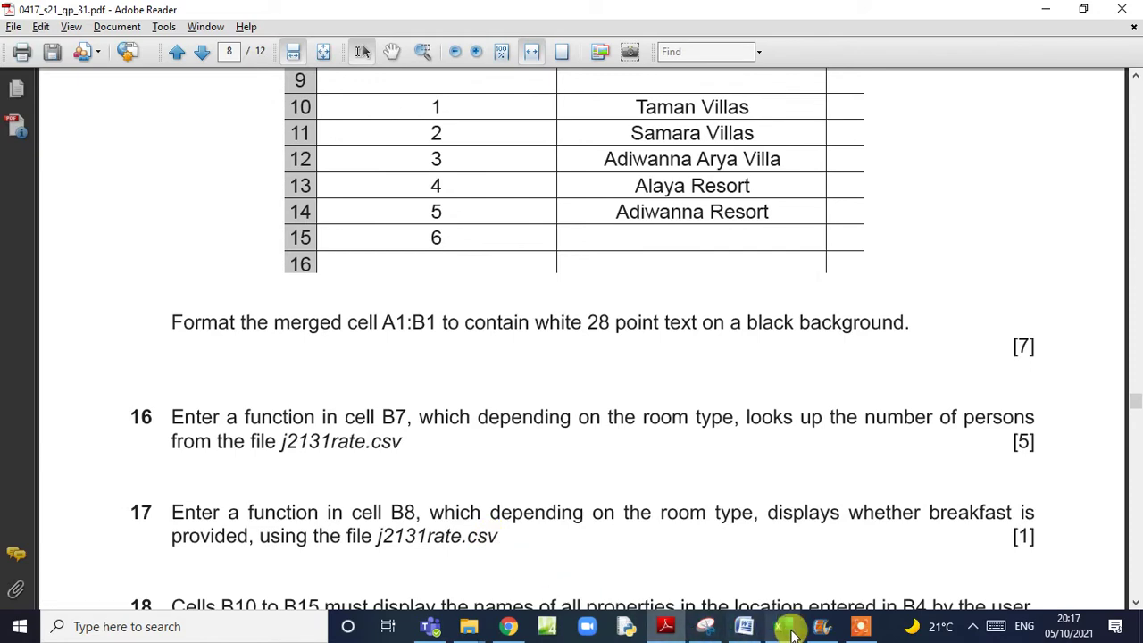
{"action": "mouse_move", "coordinate": [776, 627]}
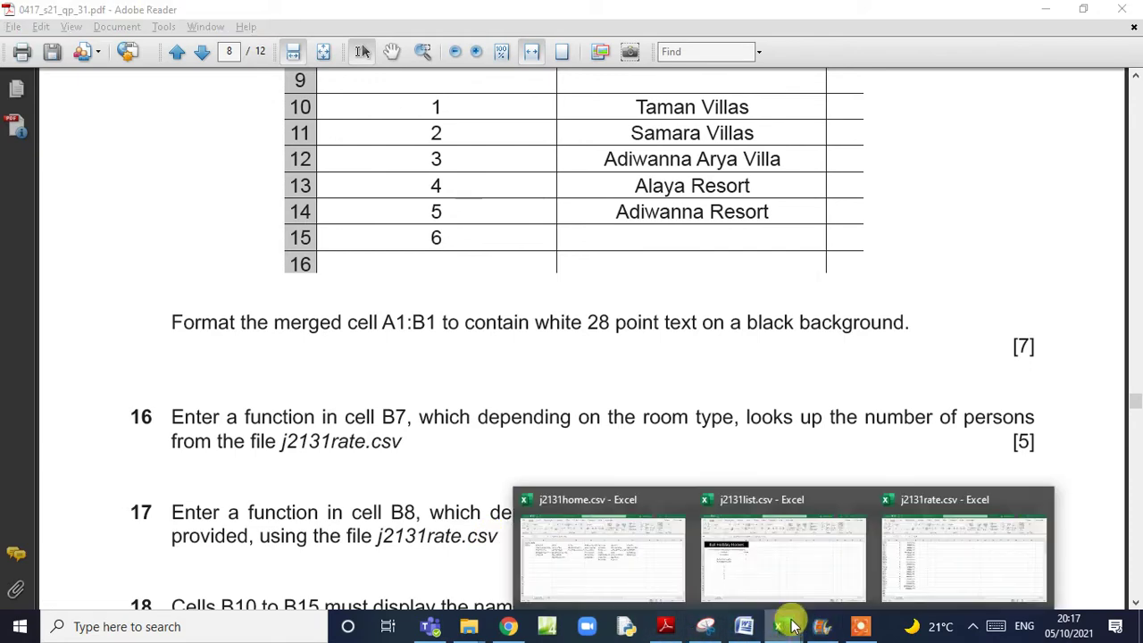
{"action": "left_click", "coordinate": [741, 560]}
{"action": "left_click", "coordinate": [308, 330]}
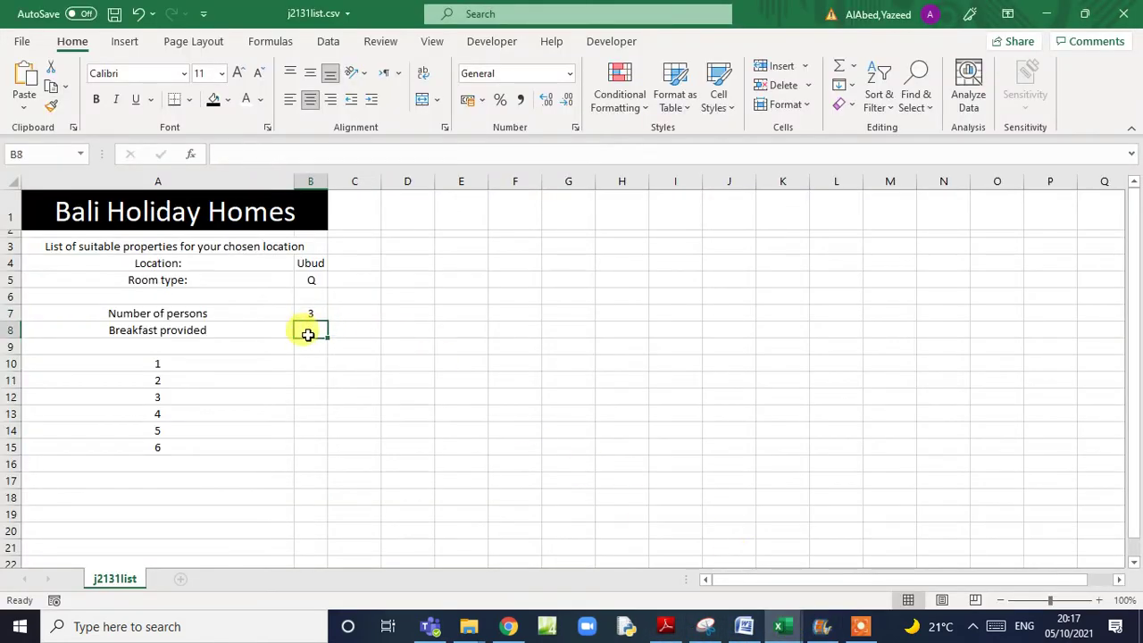
{"action": "left_click", "coordinate": [187, 157]}
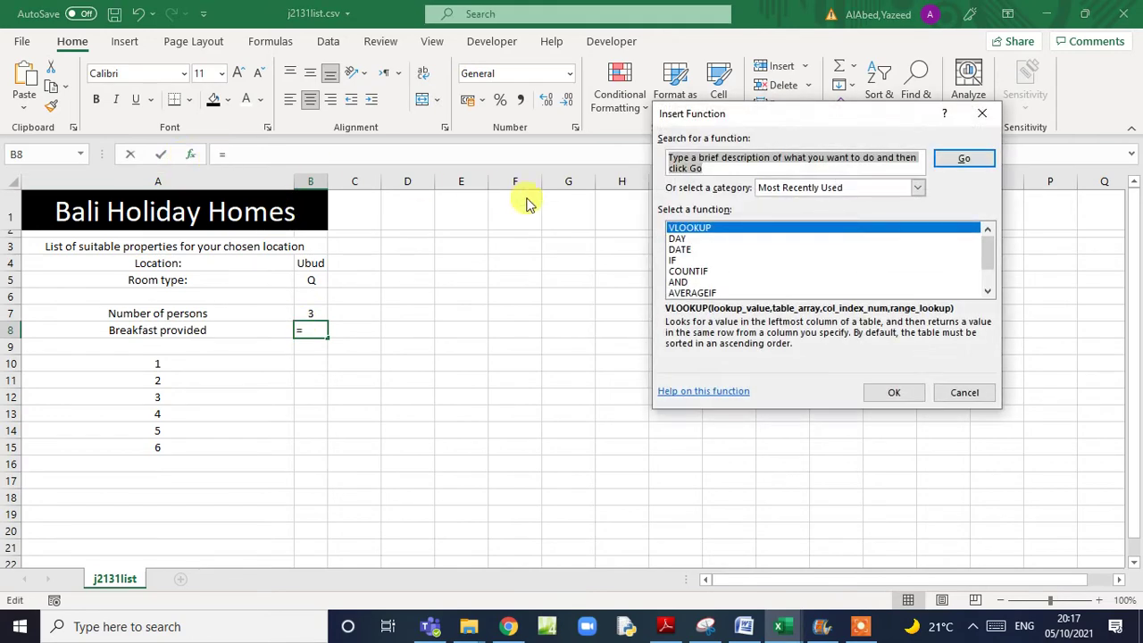
{"action": "double_click", "coordinate": [684, 229]}
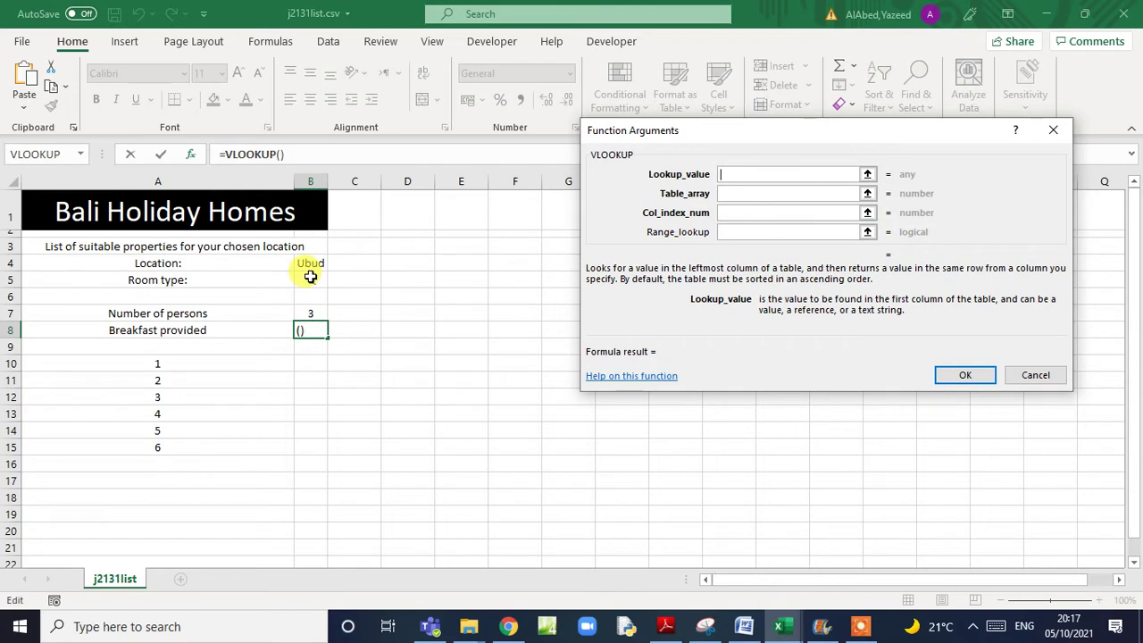
{"action": "left_click", "coordinate": [310, 277]}
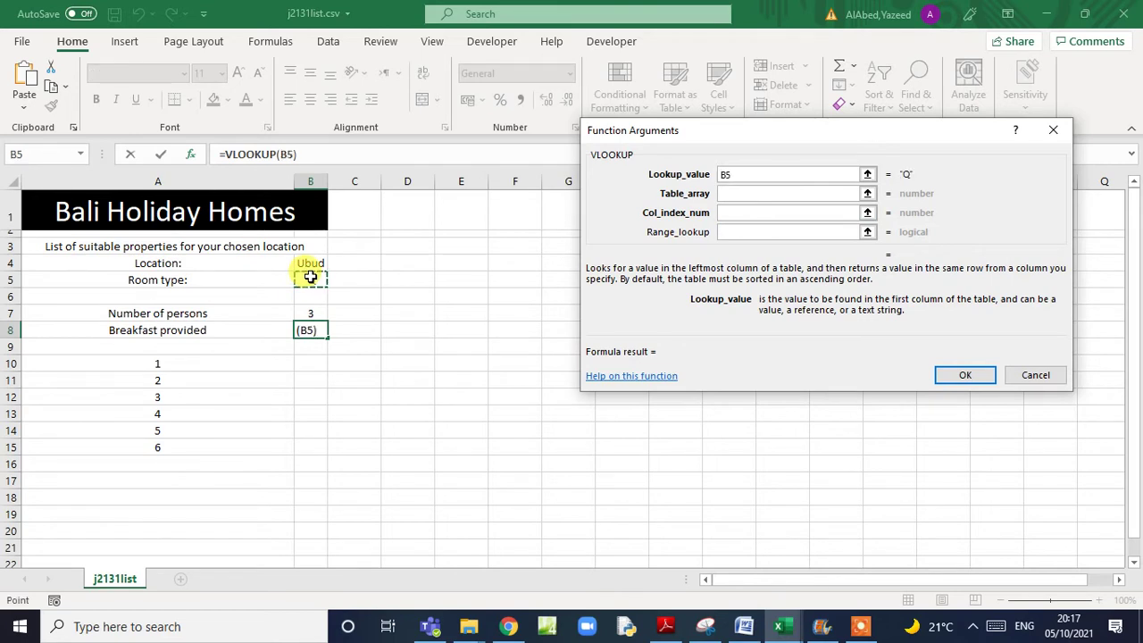
- Set the VLOOKUP table array to A2:D27 of j2131rate.csv, column index 4 and range lookup 0, and complete the function in B8
{"action": "left_click", "coordinate": [750, 196]}
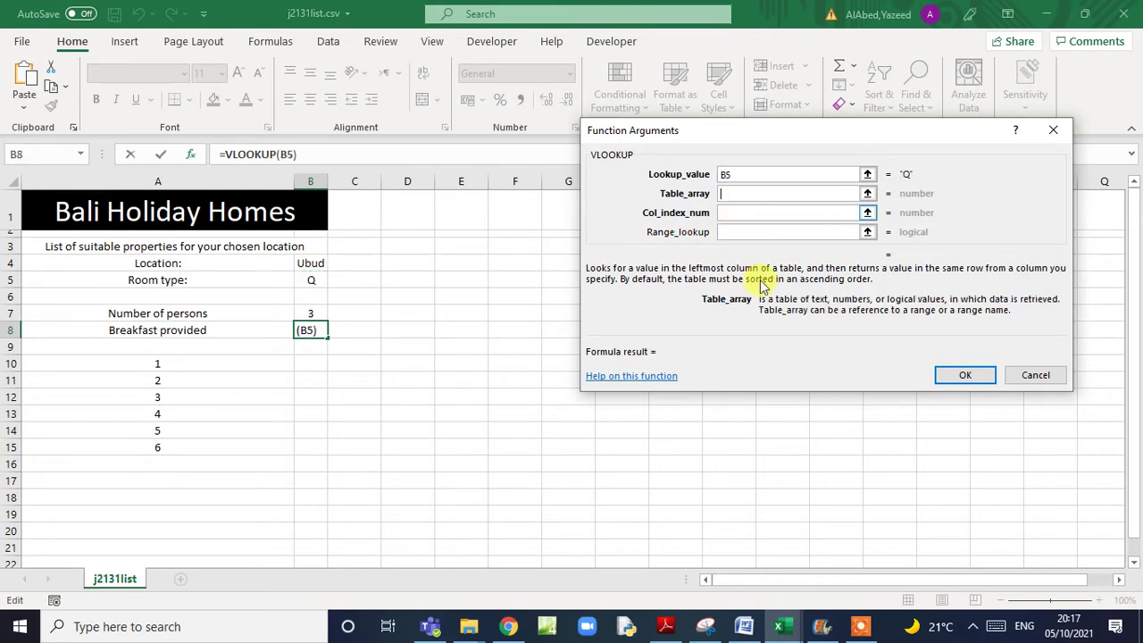
{"action": "left_click", "coordinate": [778, 624]}
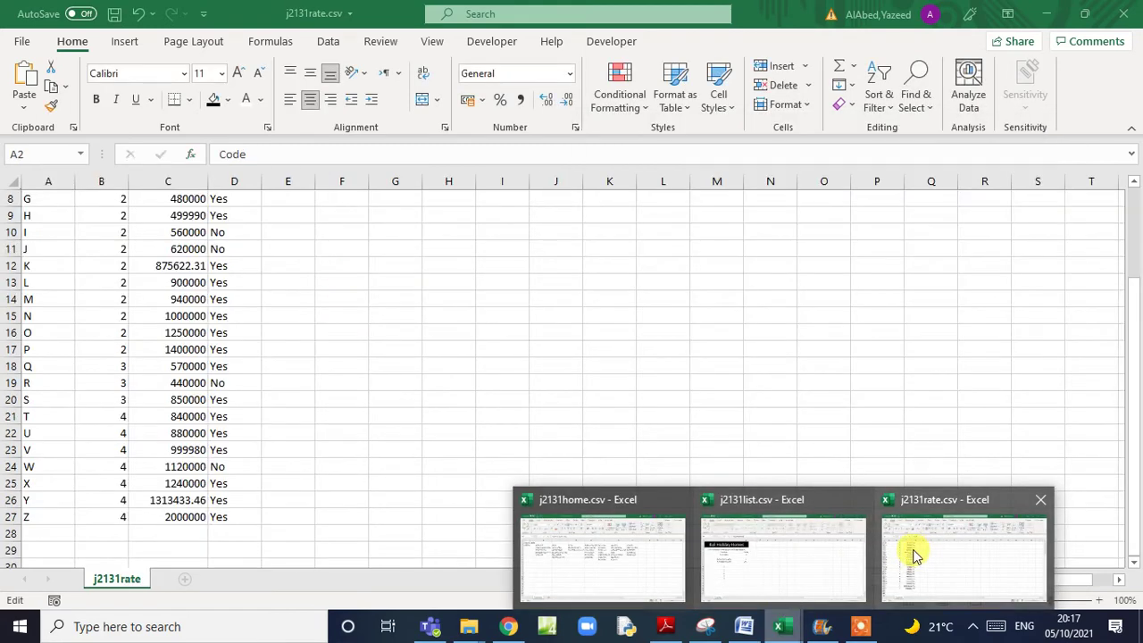
{"action": "left_click", "coordinate": [920, 549]}
{"action": "scroll", "coordinate": [72, 315], "scroll_direction": "up", "scroll_amount": 3}
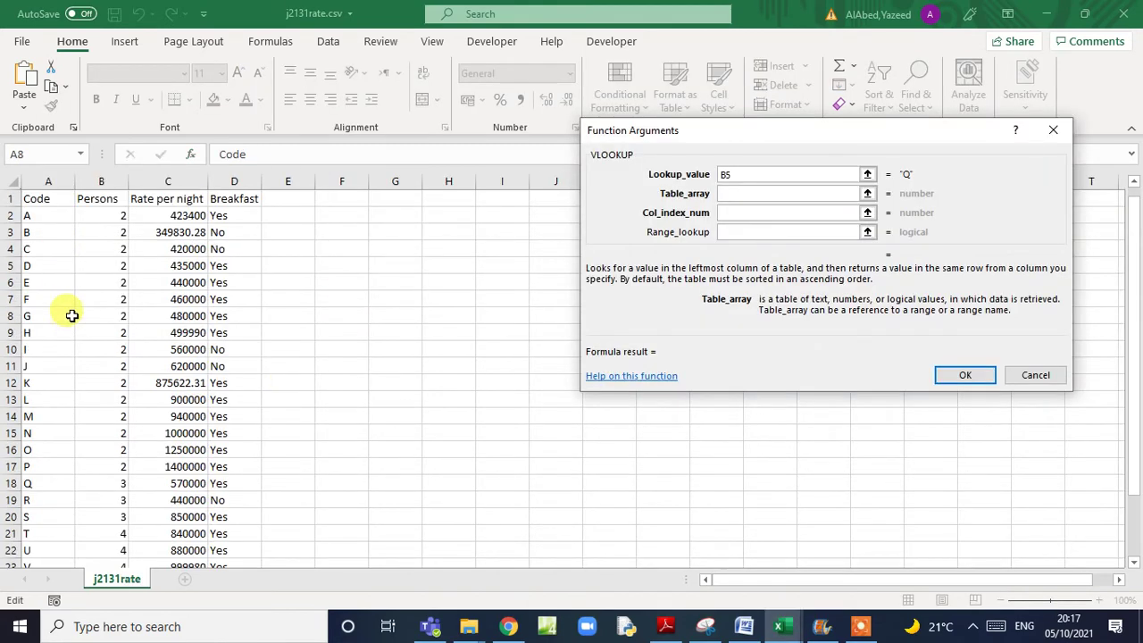
{"action": "left_click_drag", "start_coordinate": [56, 212], "coordinate": [215, 511]}
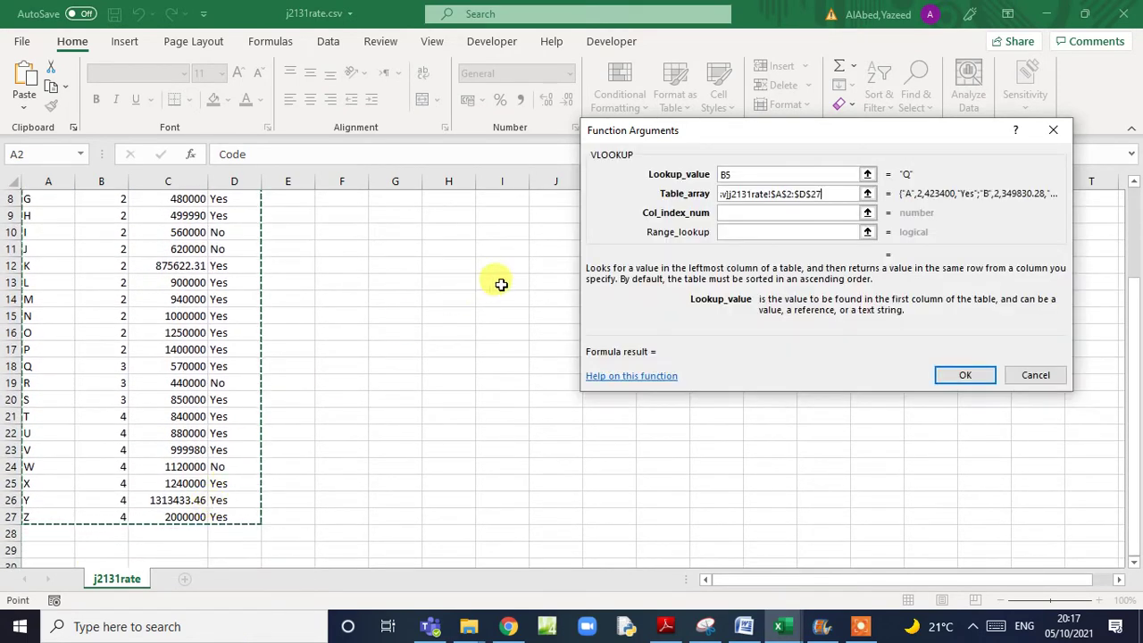
{"action": "key", "text": "Tab"}
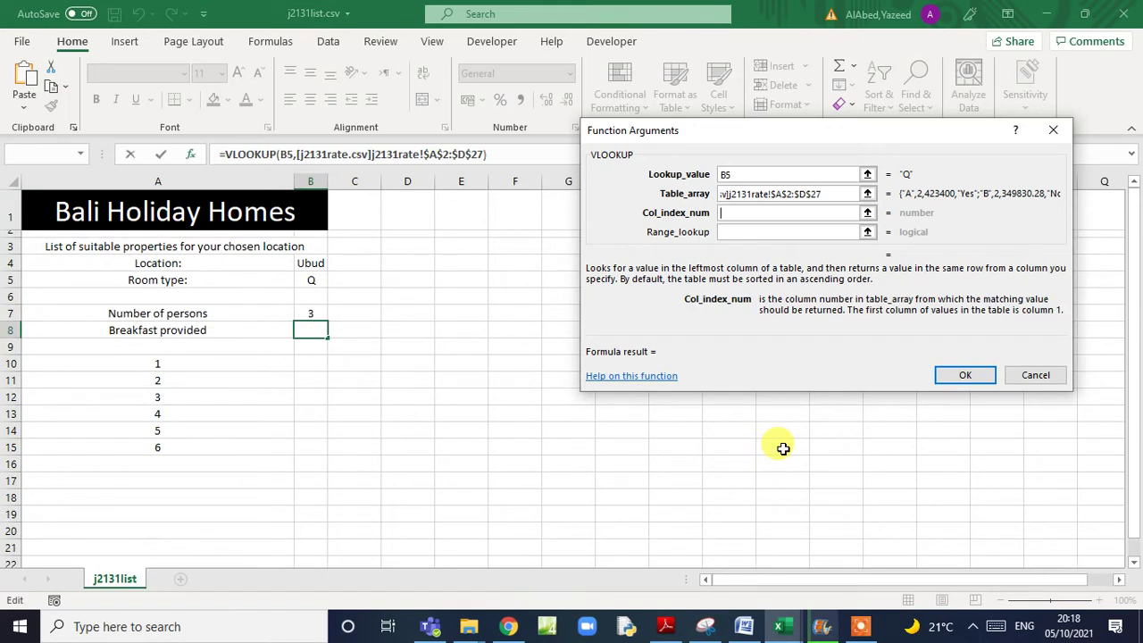
{"action": "left_click", "coordinate": [741, 233]}
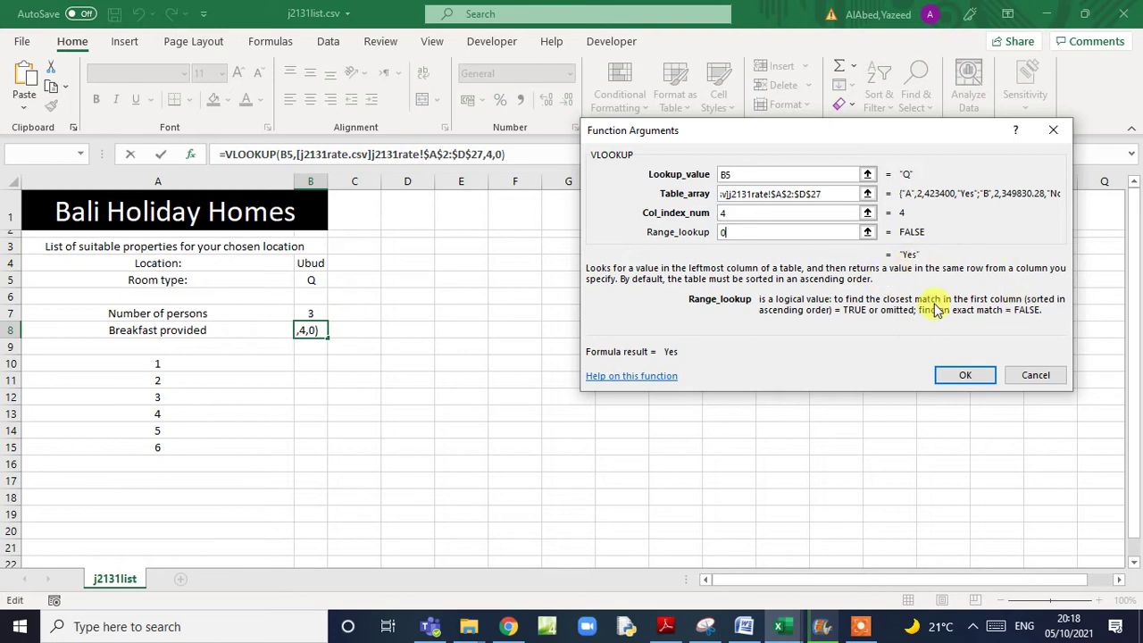
{"action": "left_click", "coordinate": [964, 375]}
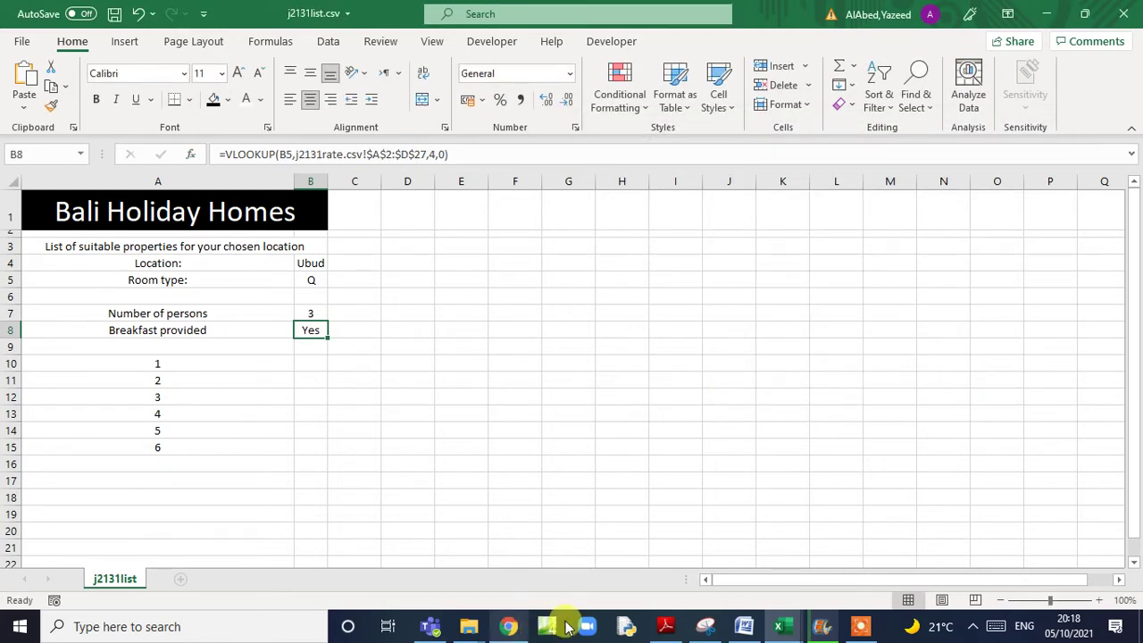
- Switch to j2131rate.csv and check the persons, rate and breakfast entries for room code Q
{"action": "left_click", "coordinate": [666, 625]}
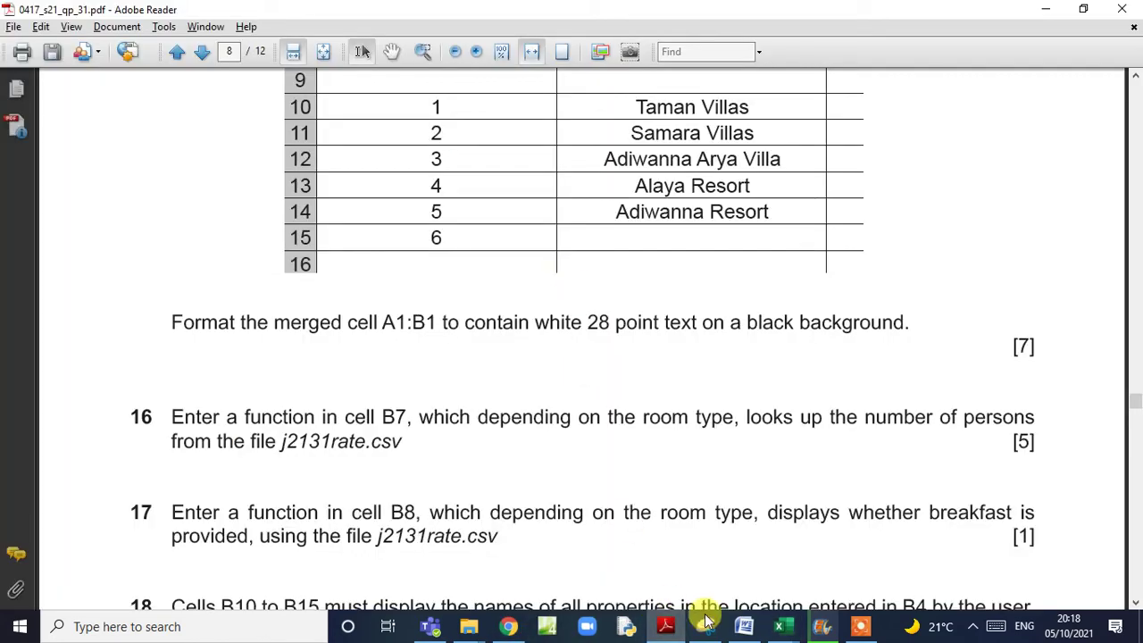
{"action": "left_click", "coordinate": [743, 626]}
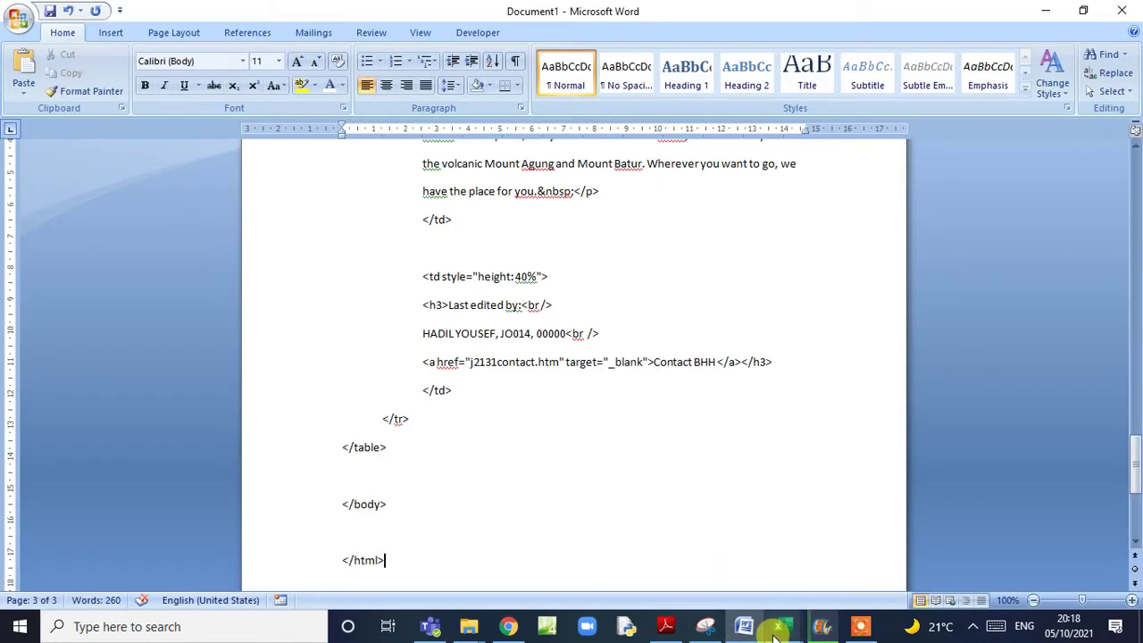
{"action": "mouse_move", "coordinate": [777, 630]}
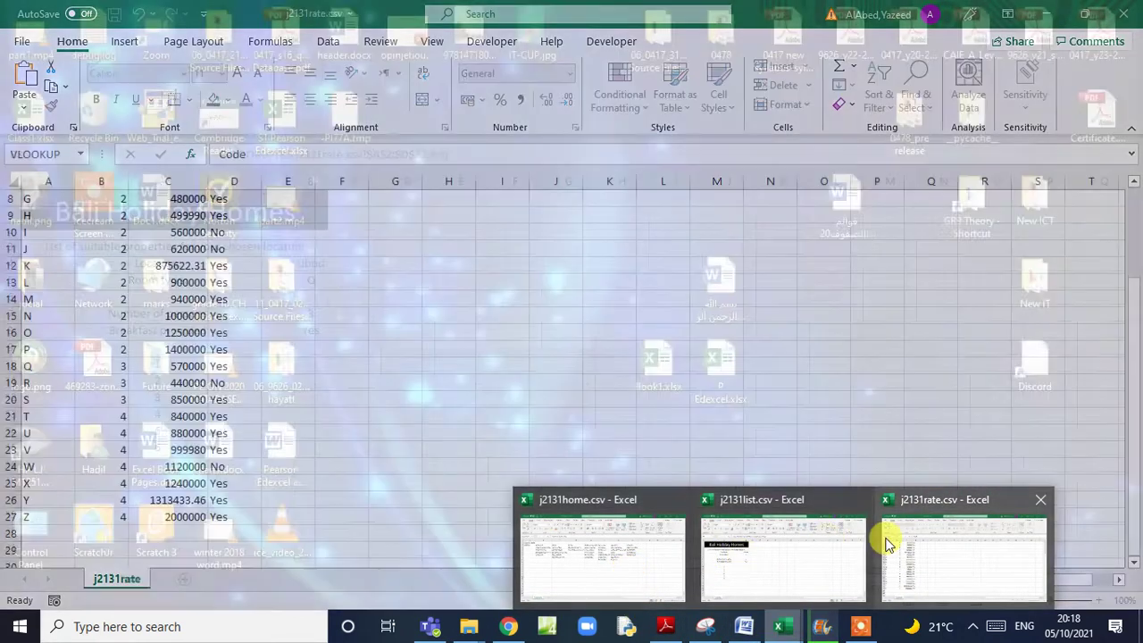
{"action": "left_click", "coordinate": [885, 540]}
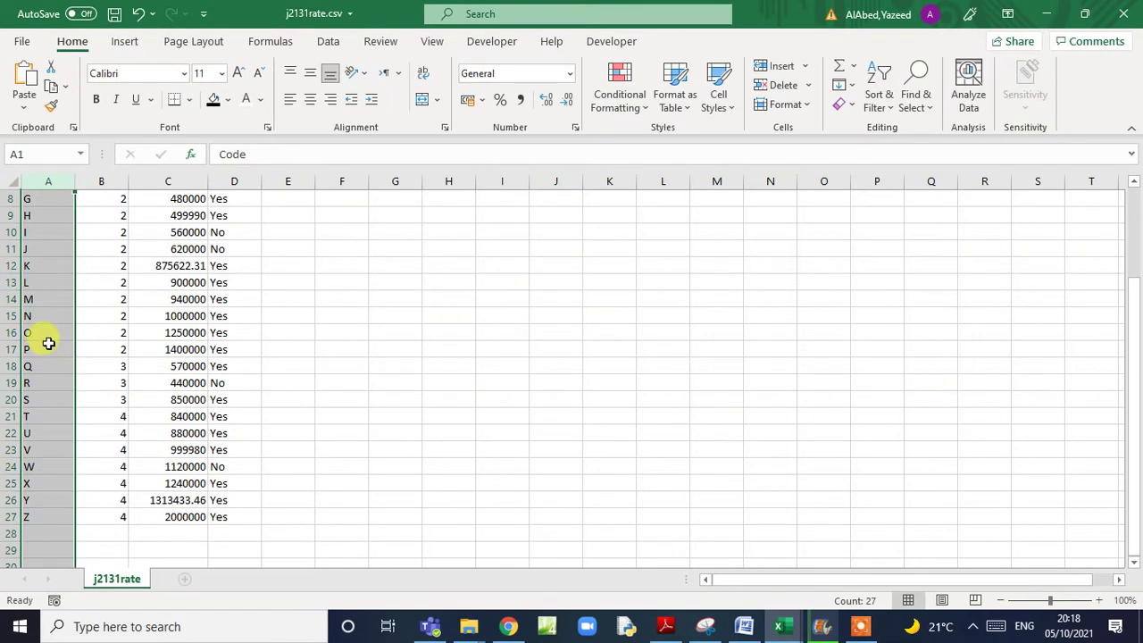
{"action": "left_click_drag", "start_coordinate": [38, 363], "coordinate": [216, 364]}
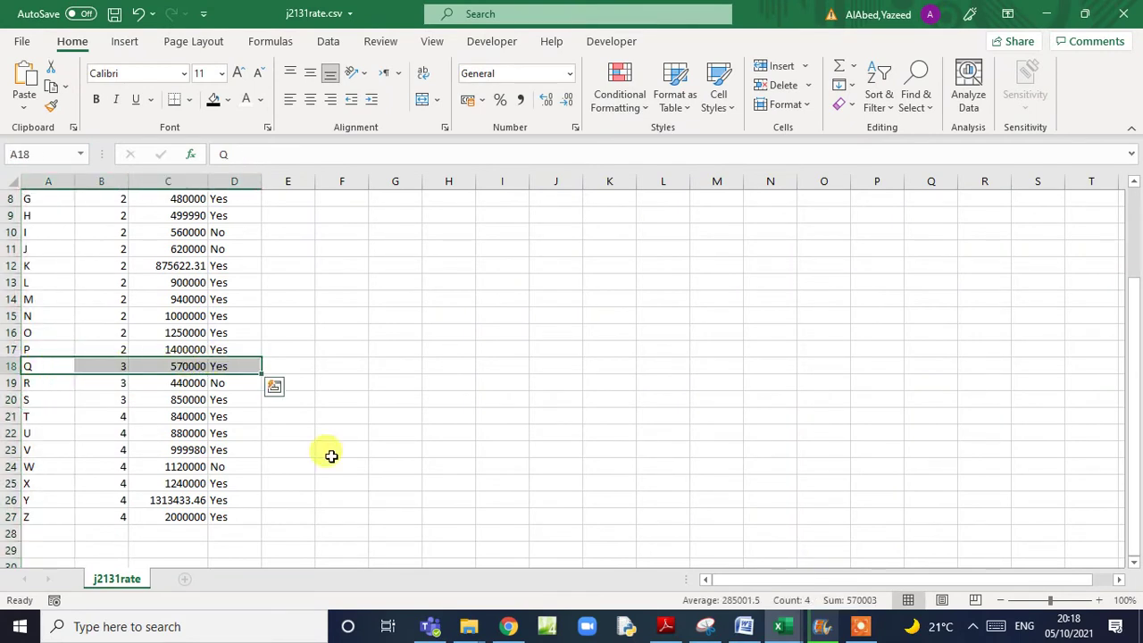
- Switch to the question paper in Adobe Reader and read task 18 about the formula for cells B10 to B15
{"action": "left_click", "coordinate": [665, 626]}
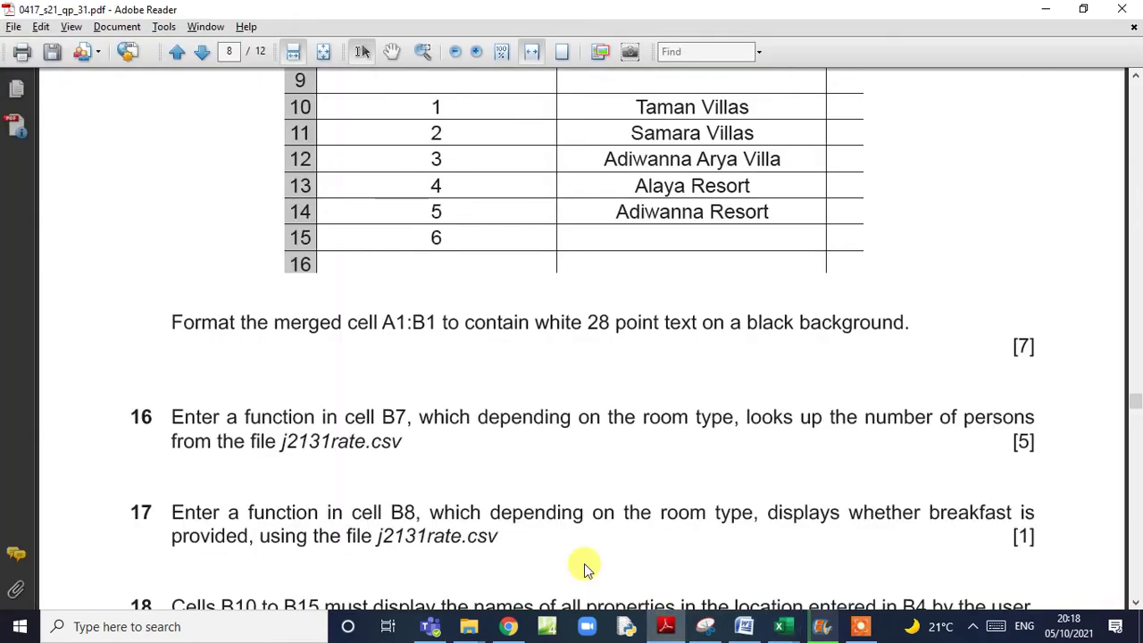
{"action": "scroll", "coordinate": [482, 500], "scroll_direction": "down", "scroll_amount": 7}
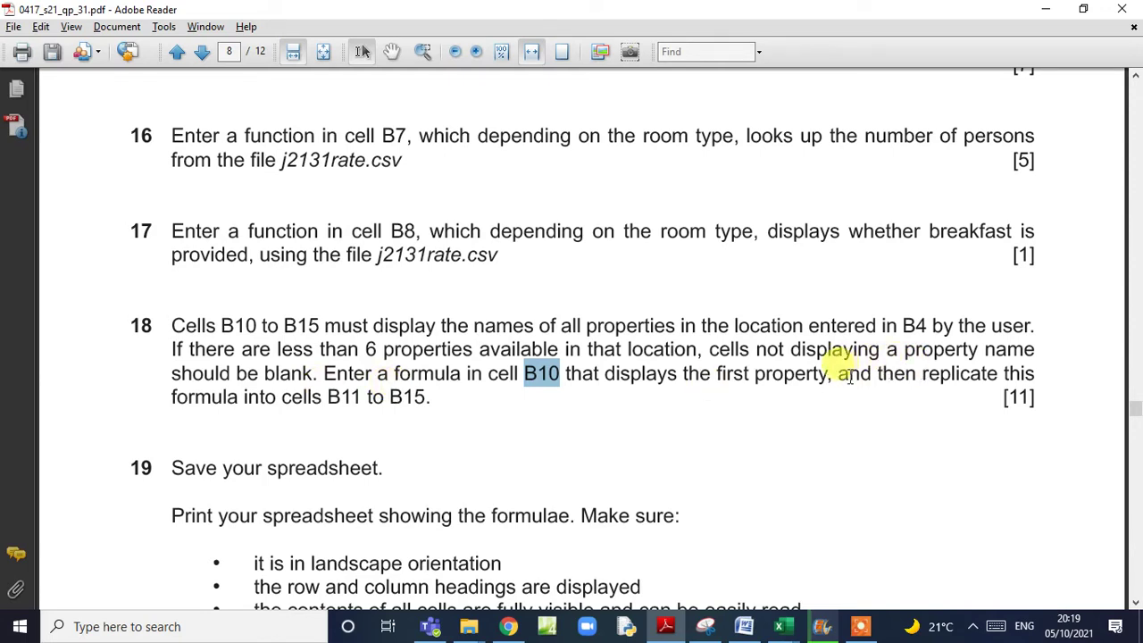
{"action": "left_click_drag", "start_coordinate": [843, 375], "coordinate": [427, 402]}
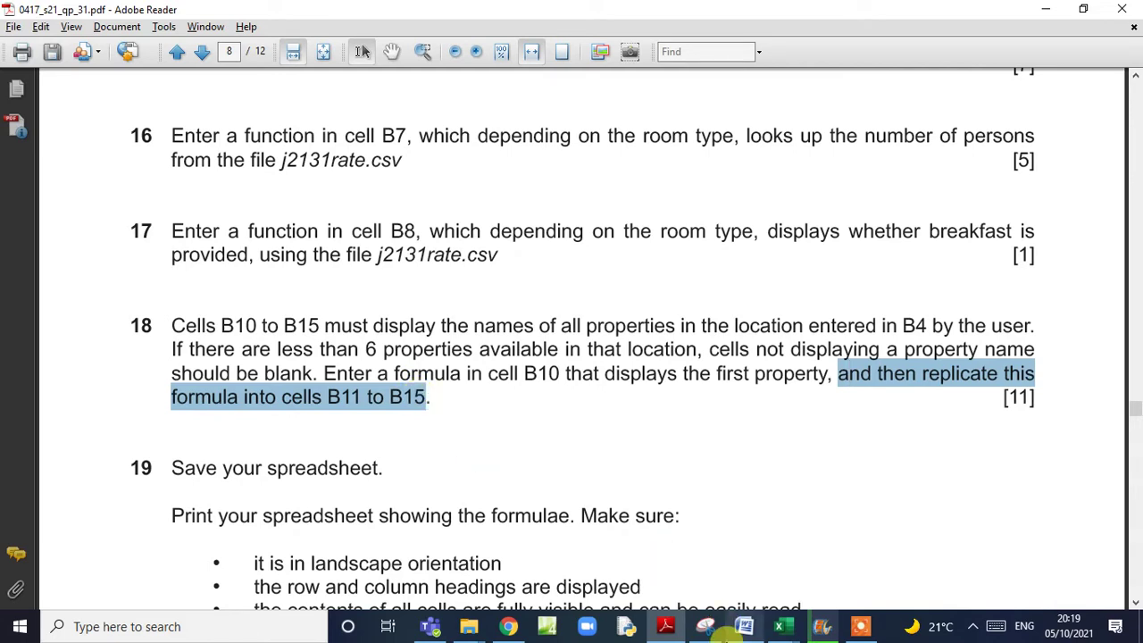
- Switch to j2131list.csv in Excel and select cell B10 for the first property name
{"action": "mouse_move", "coordinate": [776, 631]}
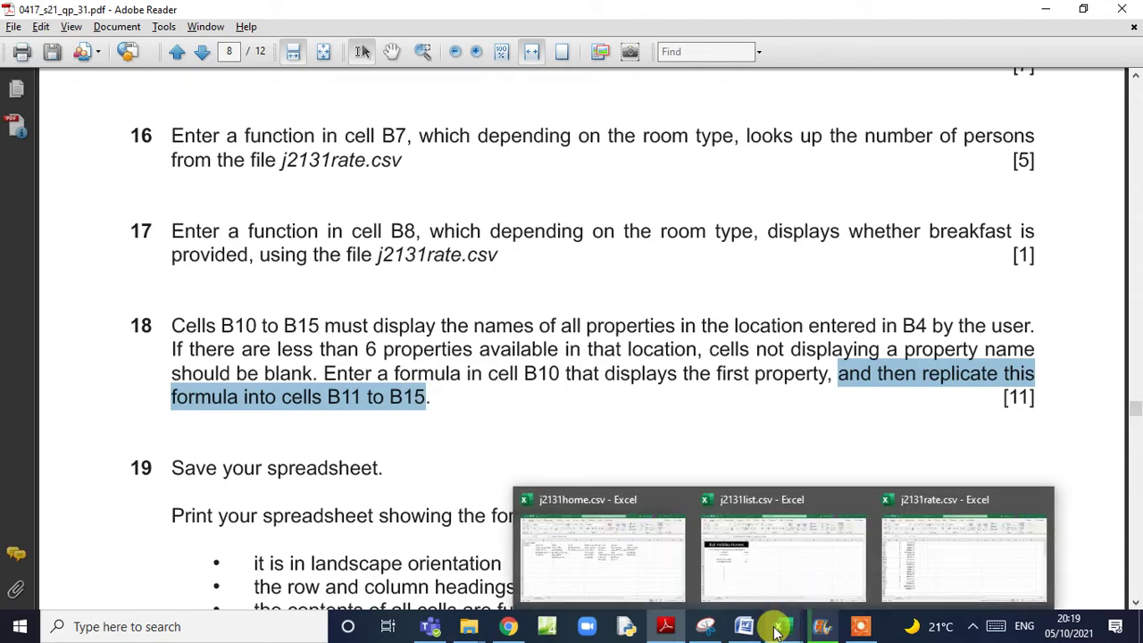
{"action": "left_click", "coordinate": [770, 578]}
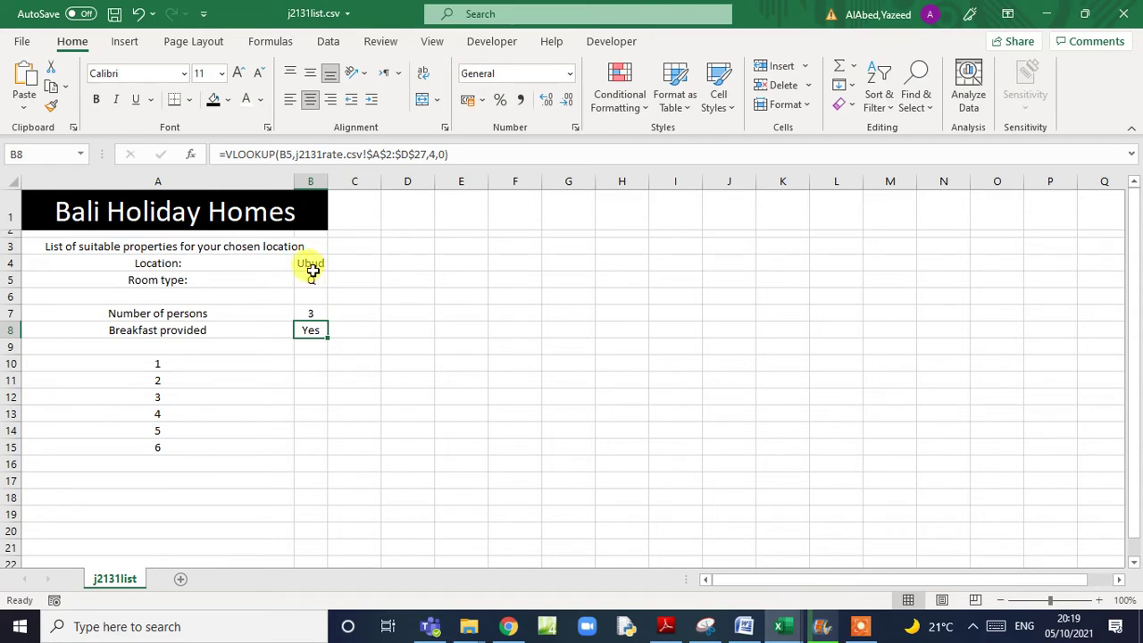
{"action": "left_click", "coordinate": [308, 363]}
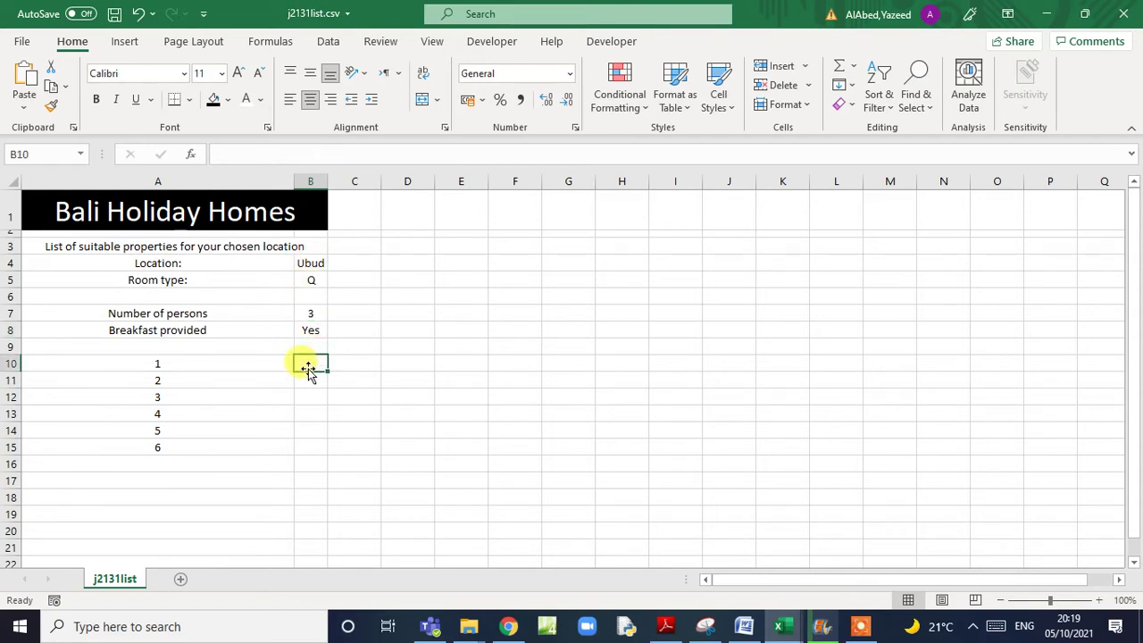
- Review the sample property names in the question paper's layout and examine the property table by location in j2131home.csv
{"action": "left_click", "coordinate": [666, 626]}
{"action": "scroll", "coordinate": [637, 489], "scroll_direction": "up", "scroll_amount": 10}
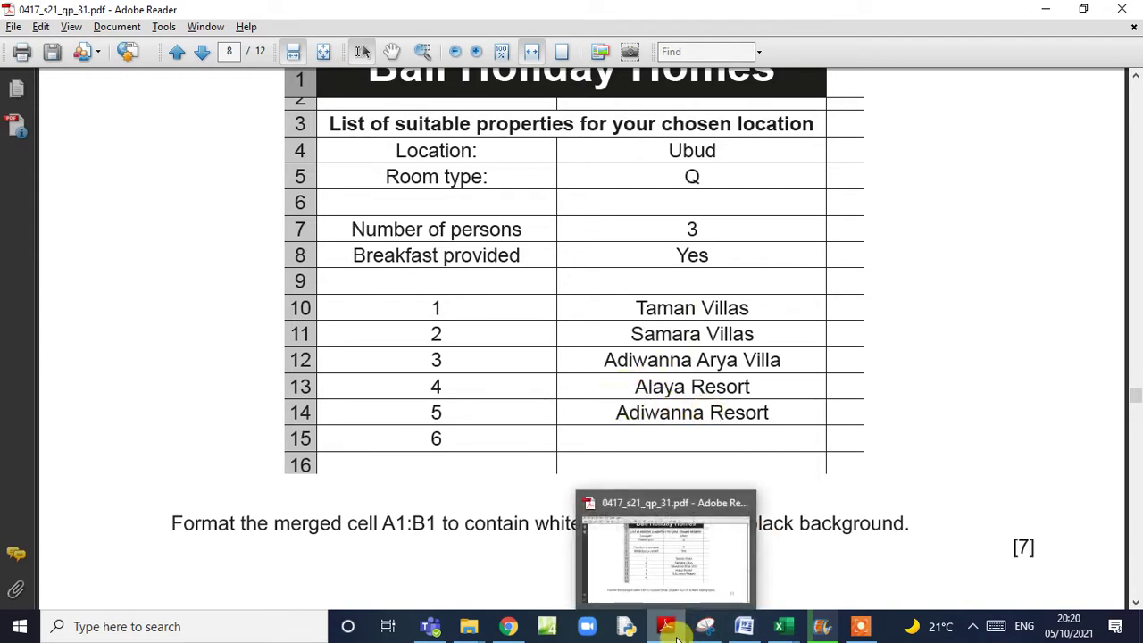
{"action": "mouse_move", "coordinate": [784, 628]}
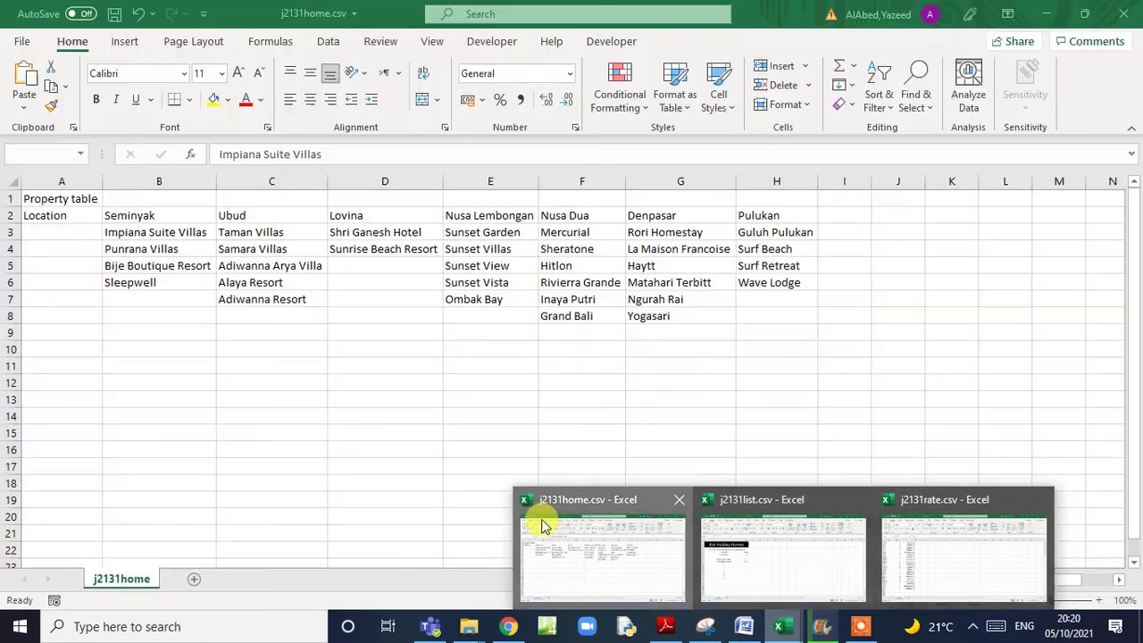
{"action": "left_click", "coordinate": [542, 525]}
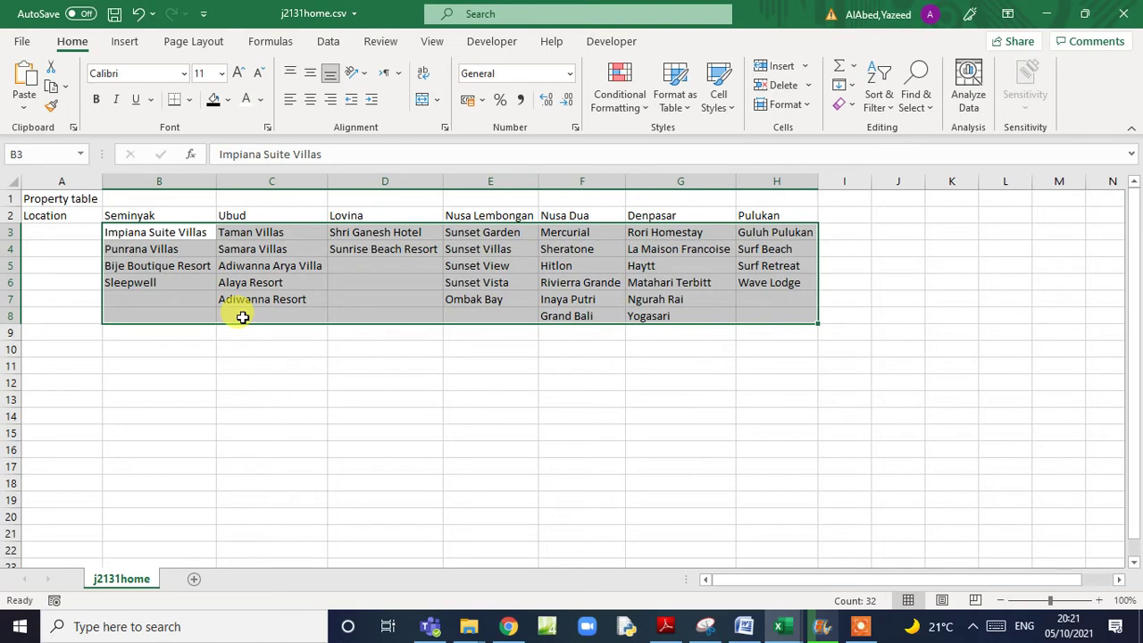
- In j2131list.csv, insert an HLOOKUP function in cell B10 with the location in B4 as the lookup value
{"action": "mouse_move", "coordinate": [757, 634]}
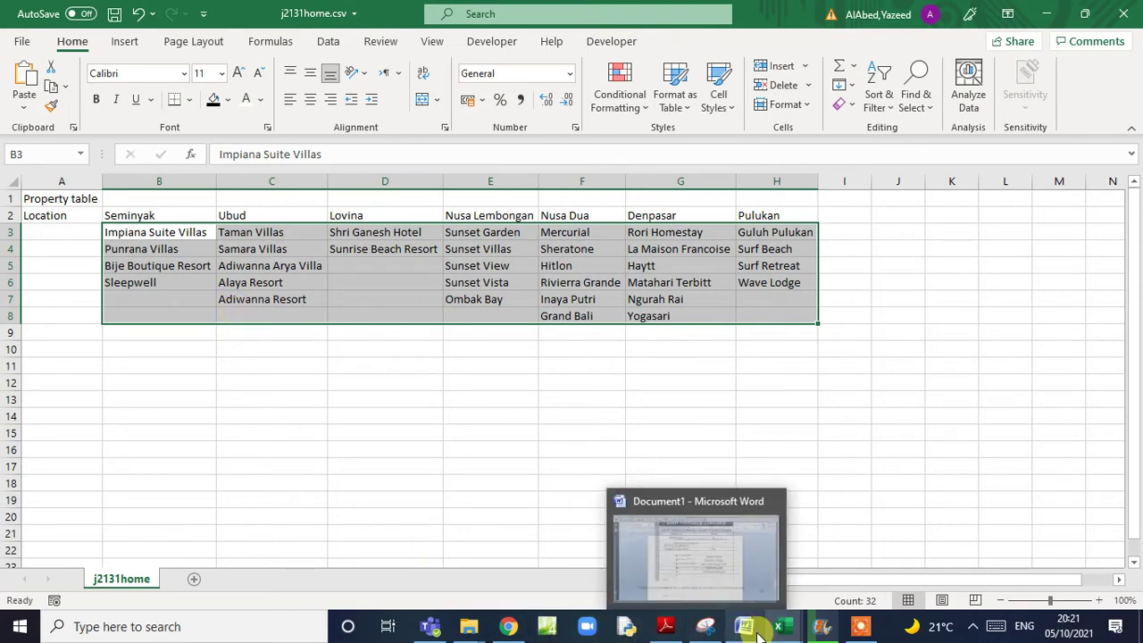
{"action": "left_click", "coordinate": [782, 578]}
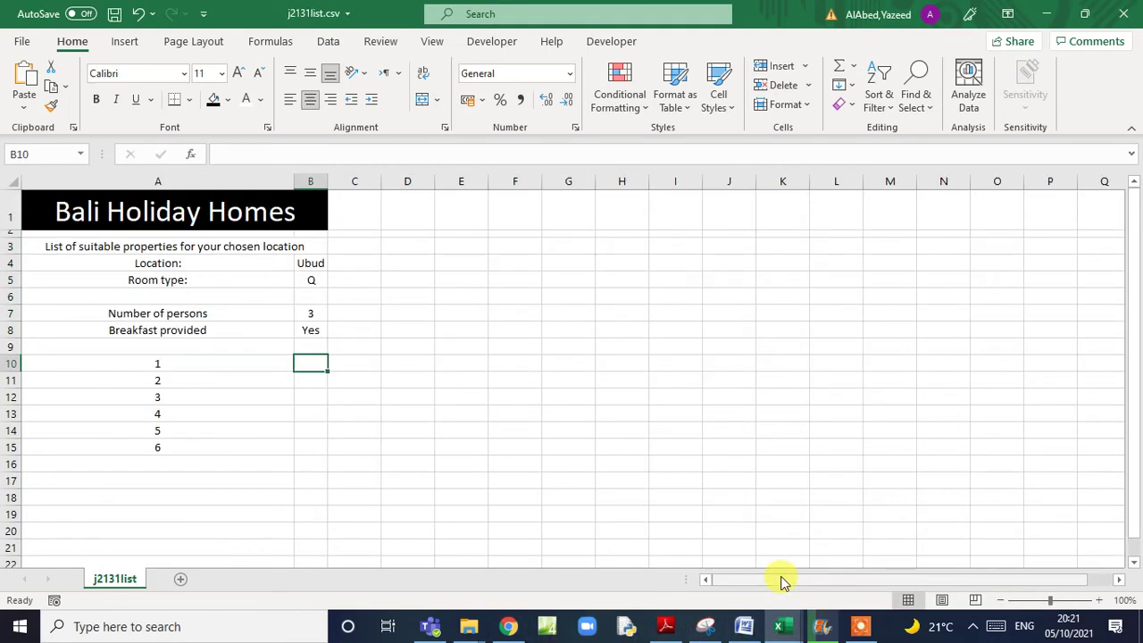
{"action": "left_click", "coordinate": [190, 154]}
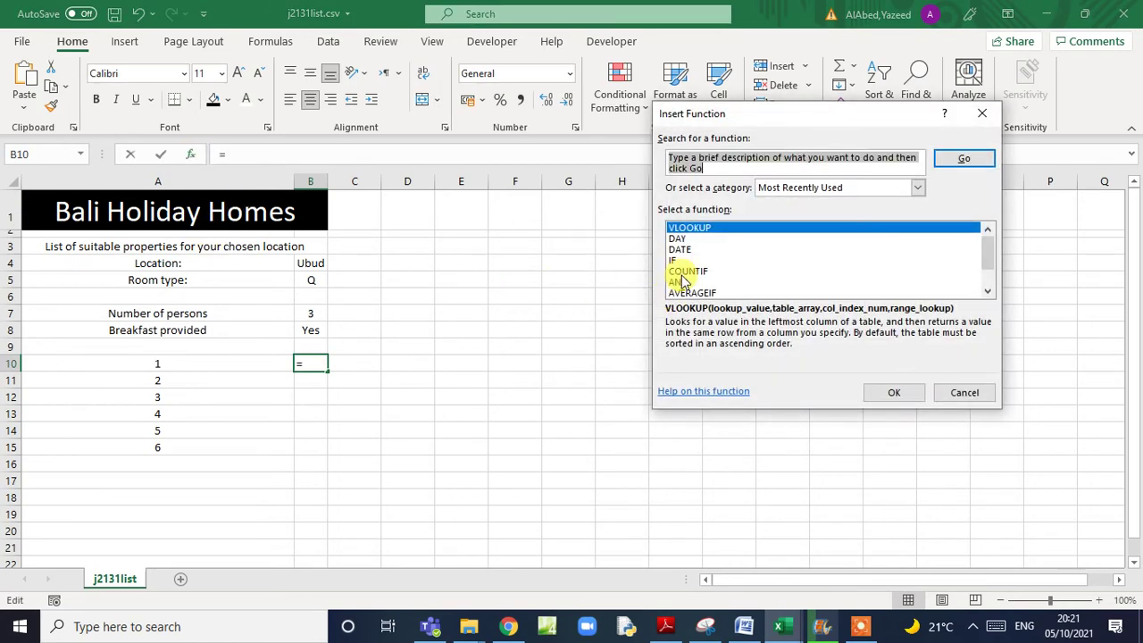
{"action": "type", "text": "hlookup"}
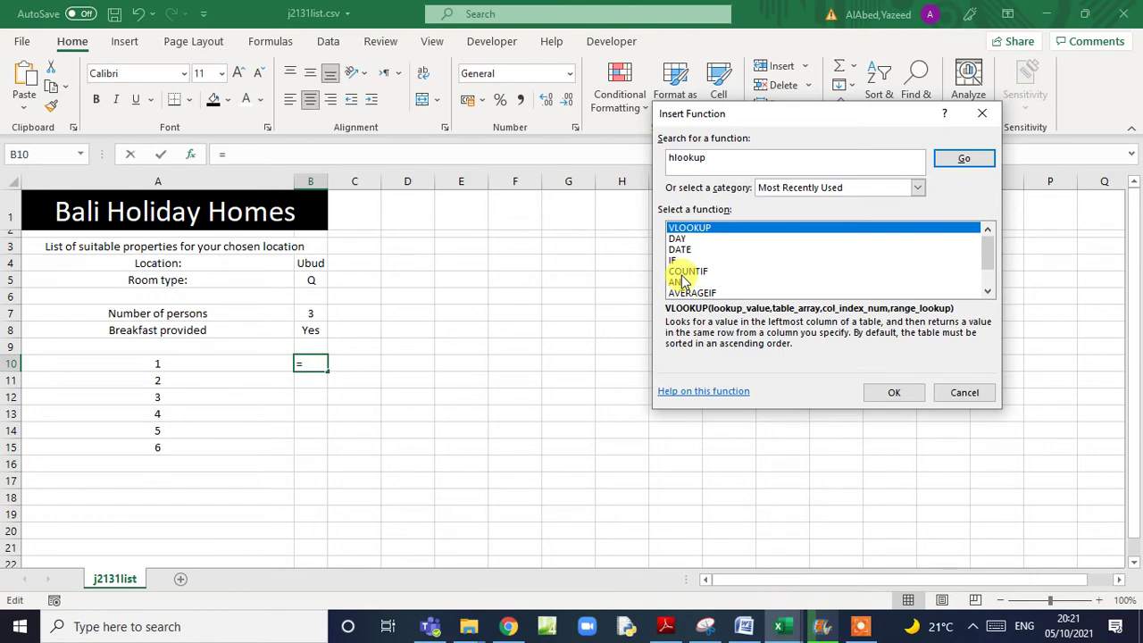
{"action": "left_click", "coordinate": [964, 158]}
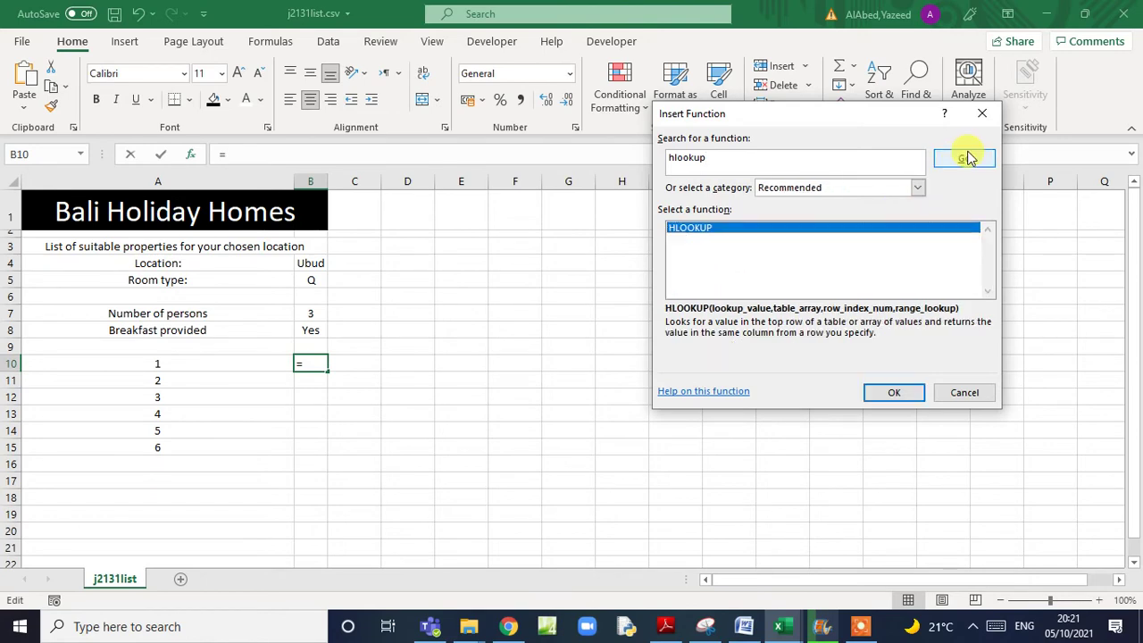
{"action": "left_click", "coordinate": [889, 392]}
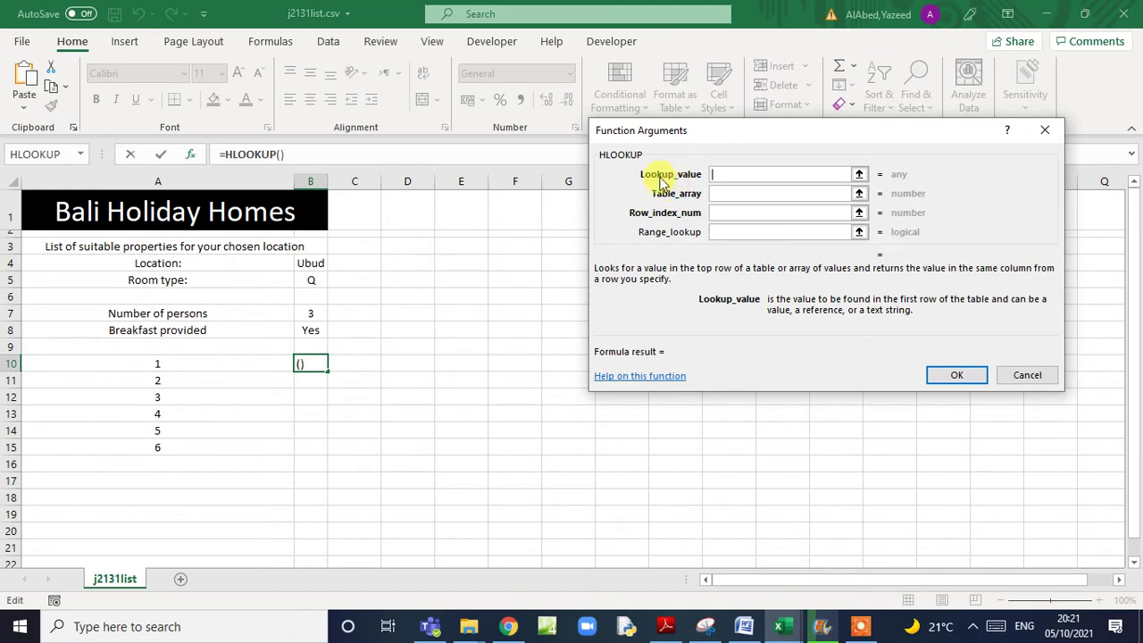
{"action": "left_click", "coordinate": [311, 261]}
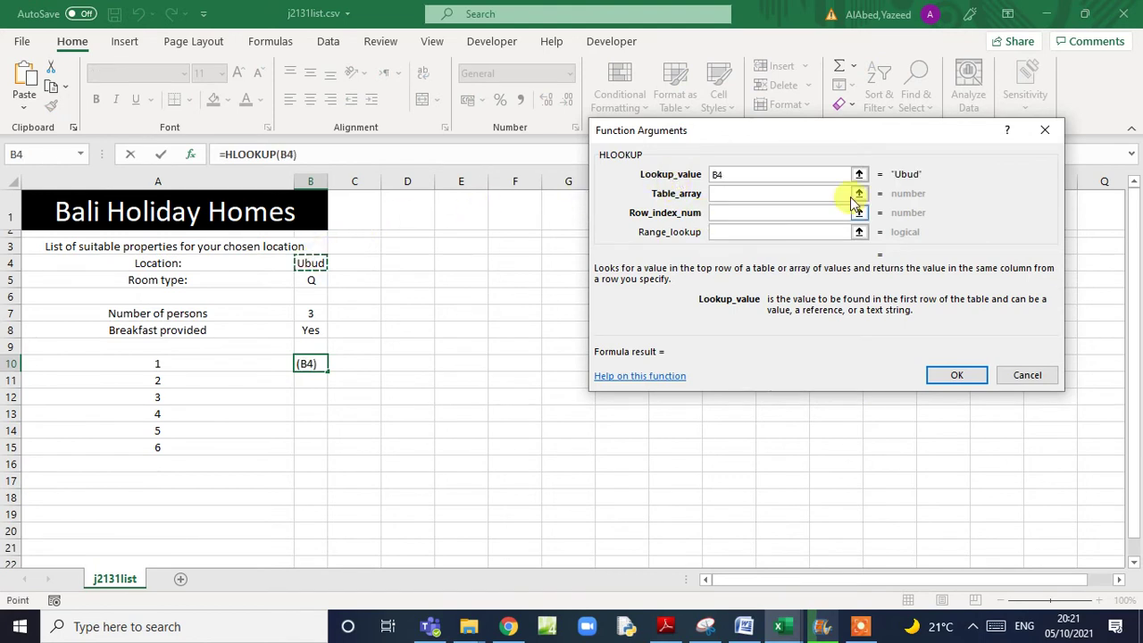
- Set the HLOOKUP table array to the property table range $B$2:$H$8 in j2131home.csv
{"action": "left_click", "coordinate": [824, 192]}
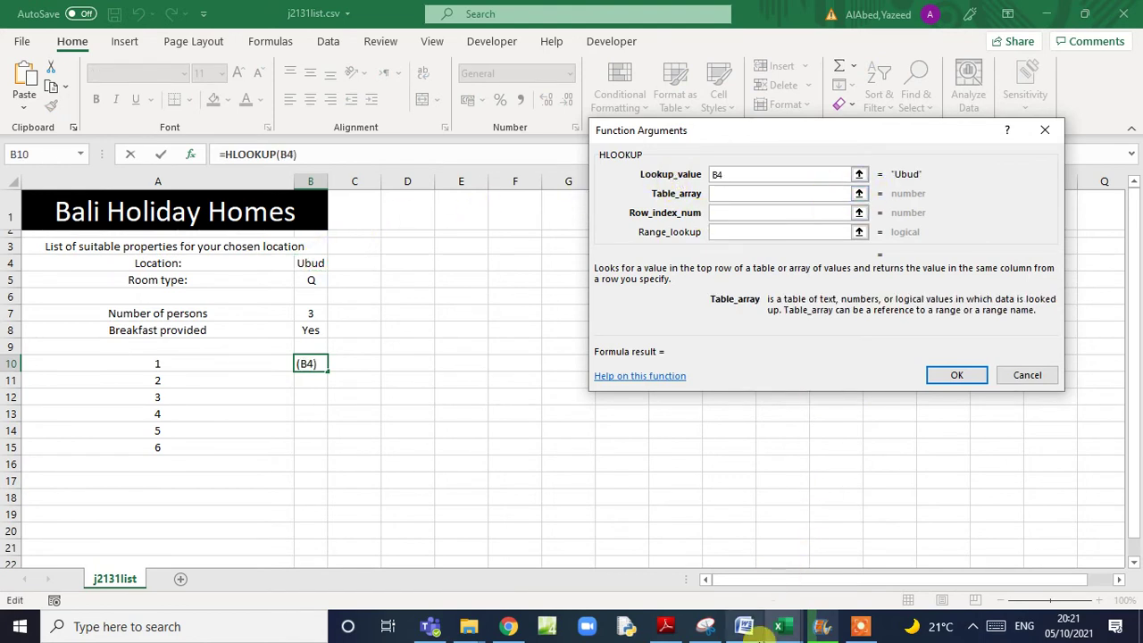
{"action": "mouse_move", "coordinate": [790, 630]}
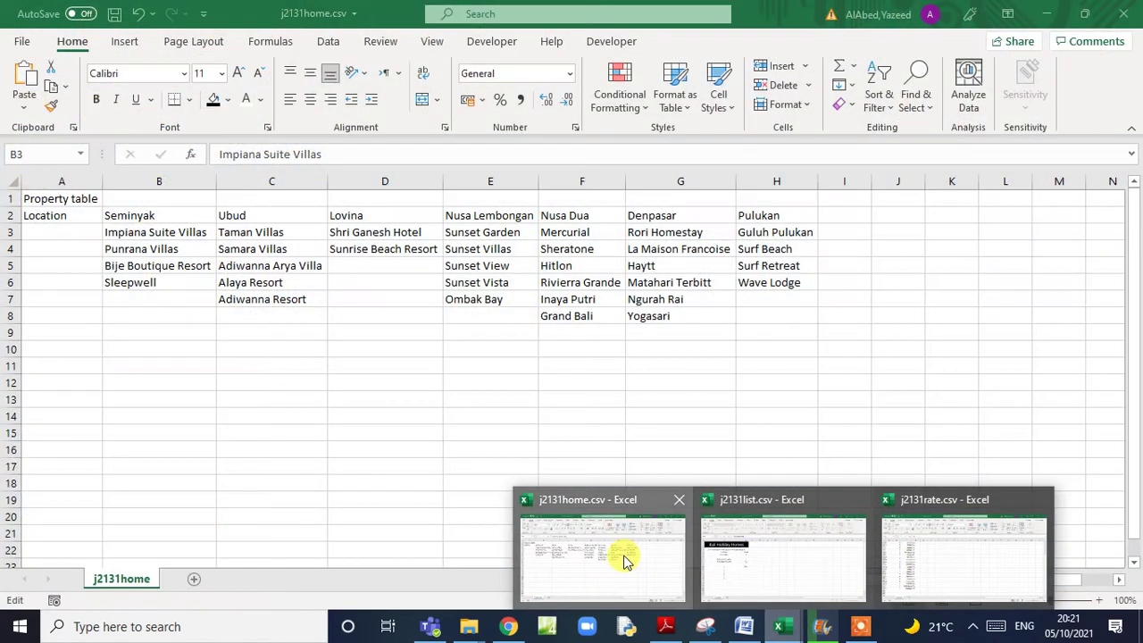
{"action": "left_click", "coordinate": [623, 560]}
{"action": "left_click_drag", "start_coordinate": [107, 215], "coordinate": [761, 312]}
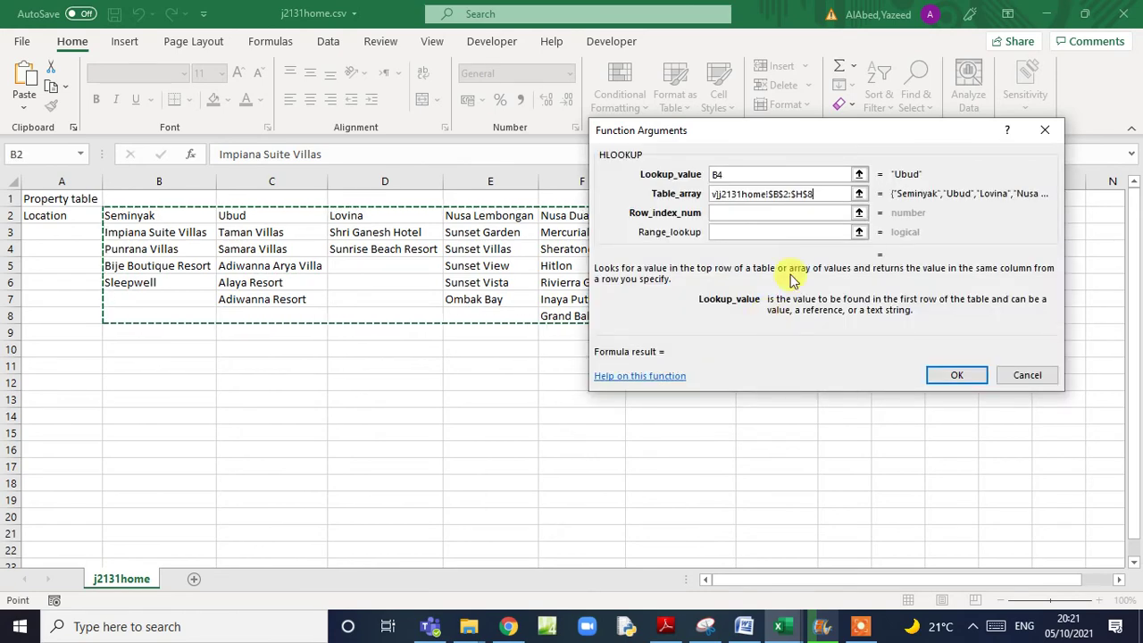
- Set the row index number to A10+1 and check it against the rows of the property table in j2131home.csv
{"action": "left_click", "coordinate": [792, 214]}
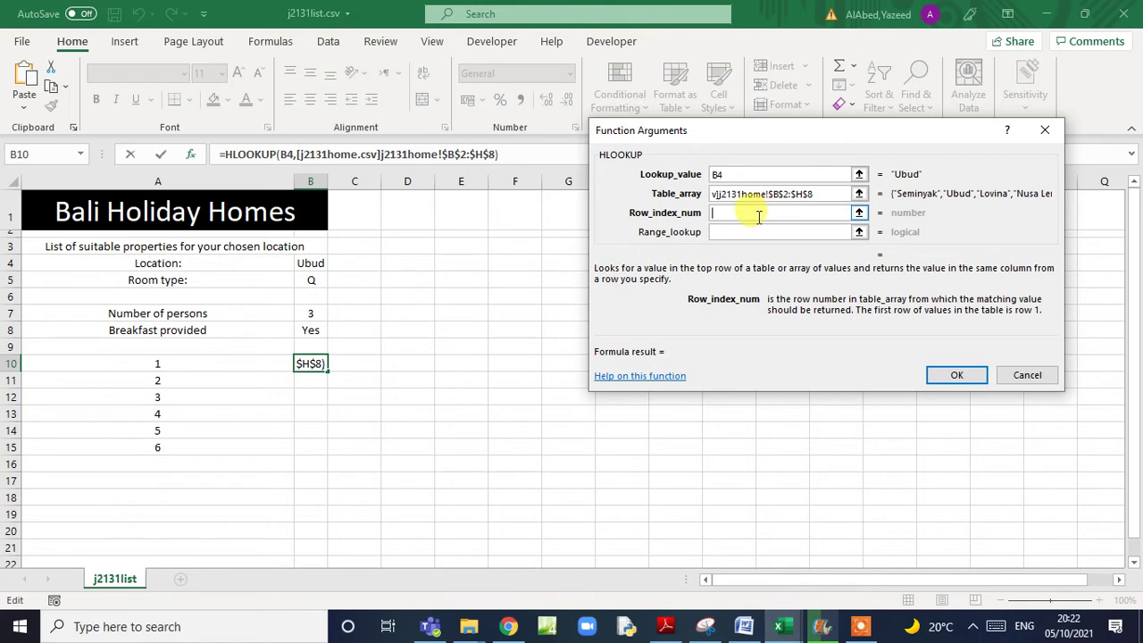
{"action": "left_click", "coordinate": [209, 366]}
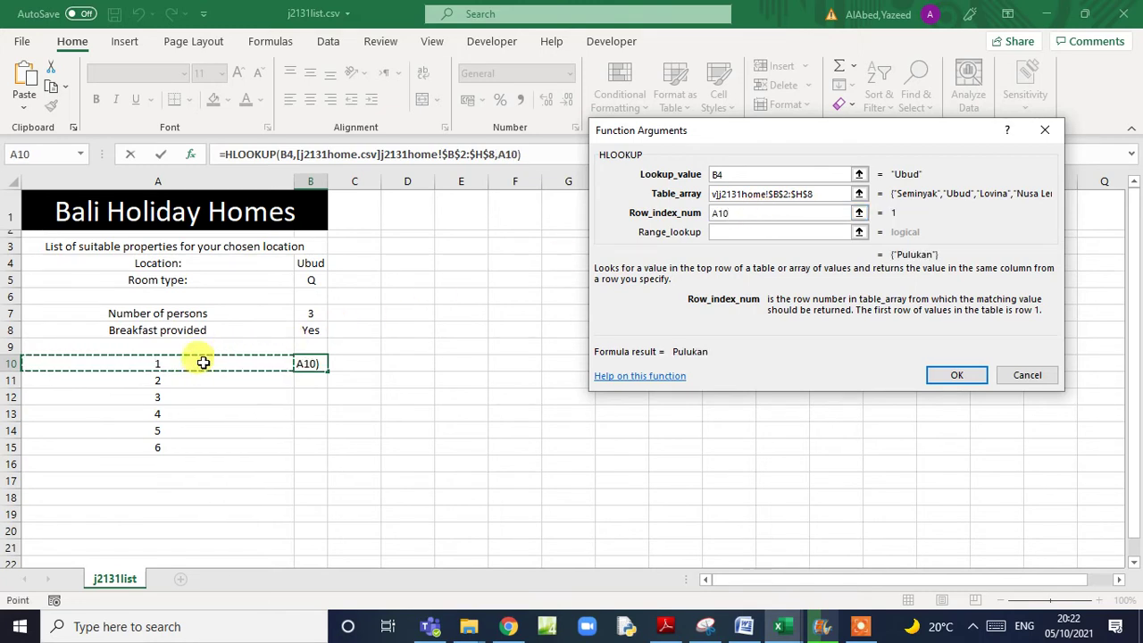
{"action": "type", "text": "+1"}
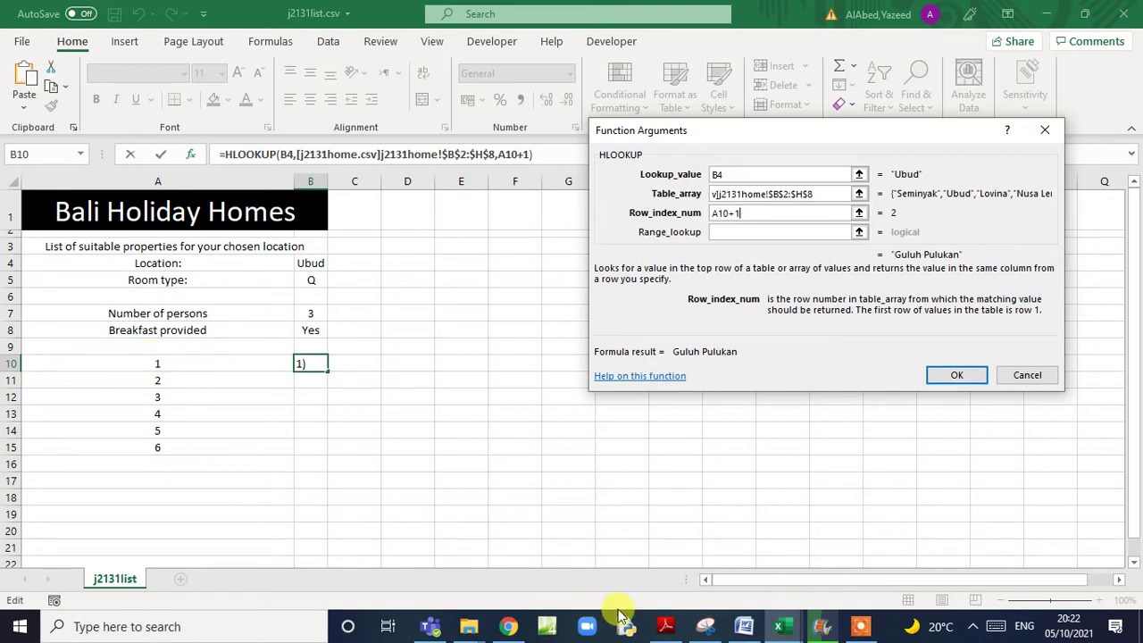
{"action": "left_click", "coordinate": [779, 629]}
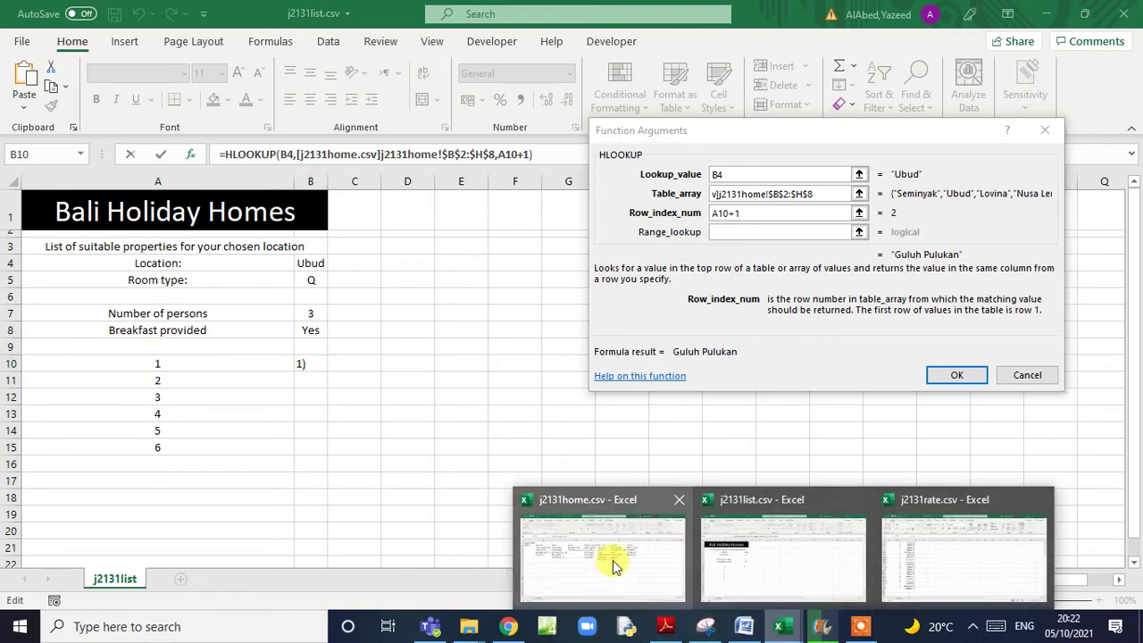
{"action": "left_click", "coordinate": [612, 561]}
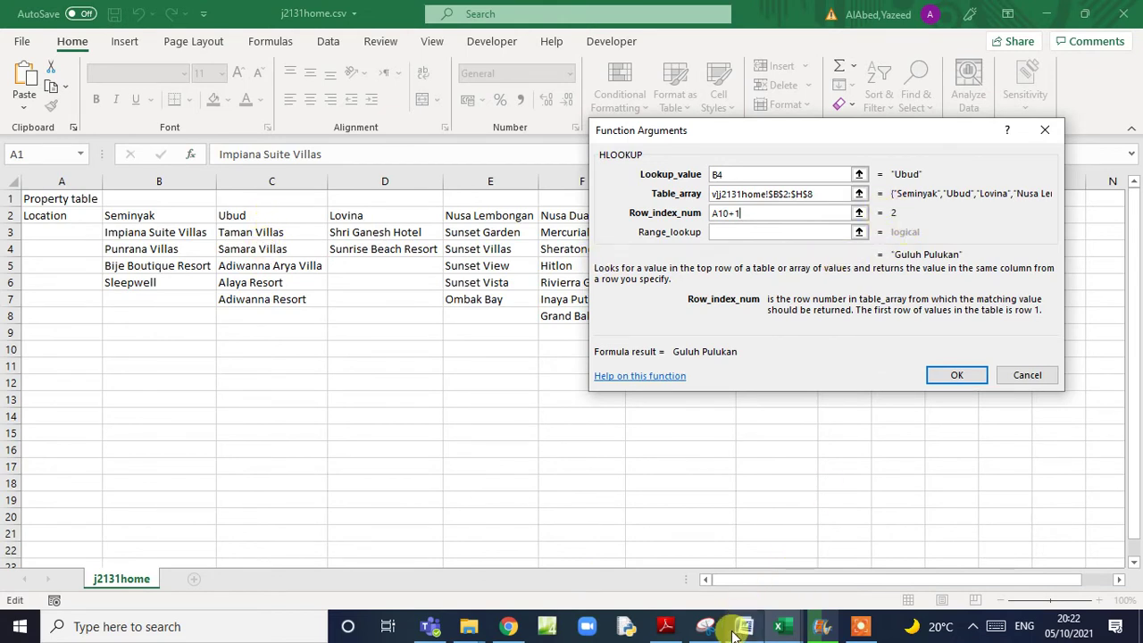
{"action": "left_click", "coordinate": [778, 628]}
{"action": "left_click", "coordinate": [719, 560]}
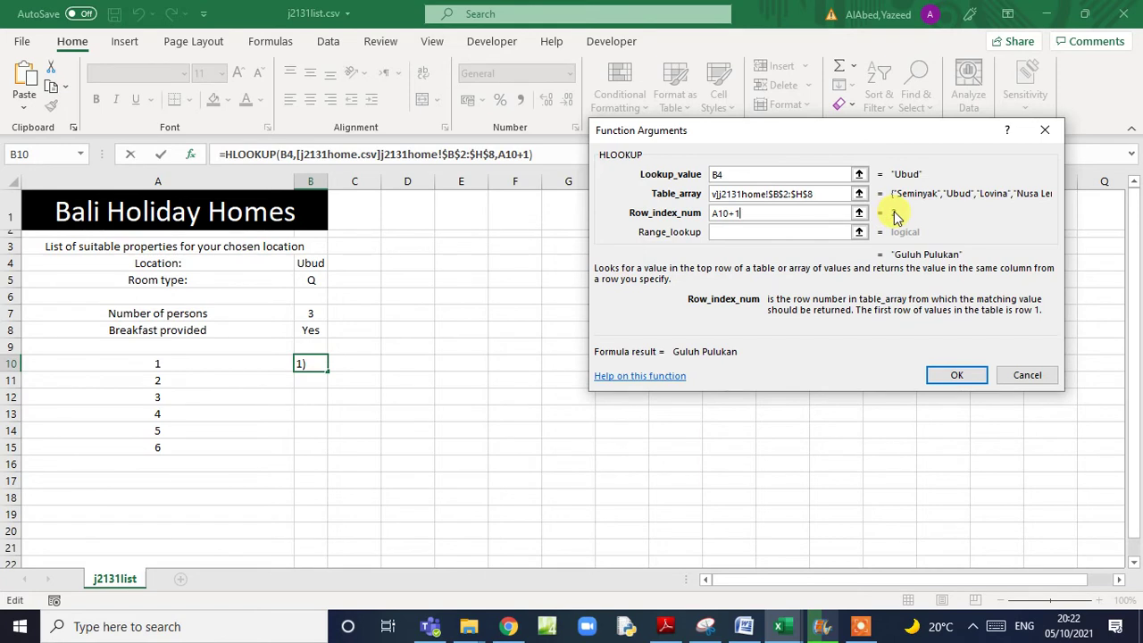
- Set the range lookup to 0 for an exact match, complete the B10 formula and widen column B
{"action": "left_click", "coordinate": [796, 232]}
{"action": "type", "text": "0"}
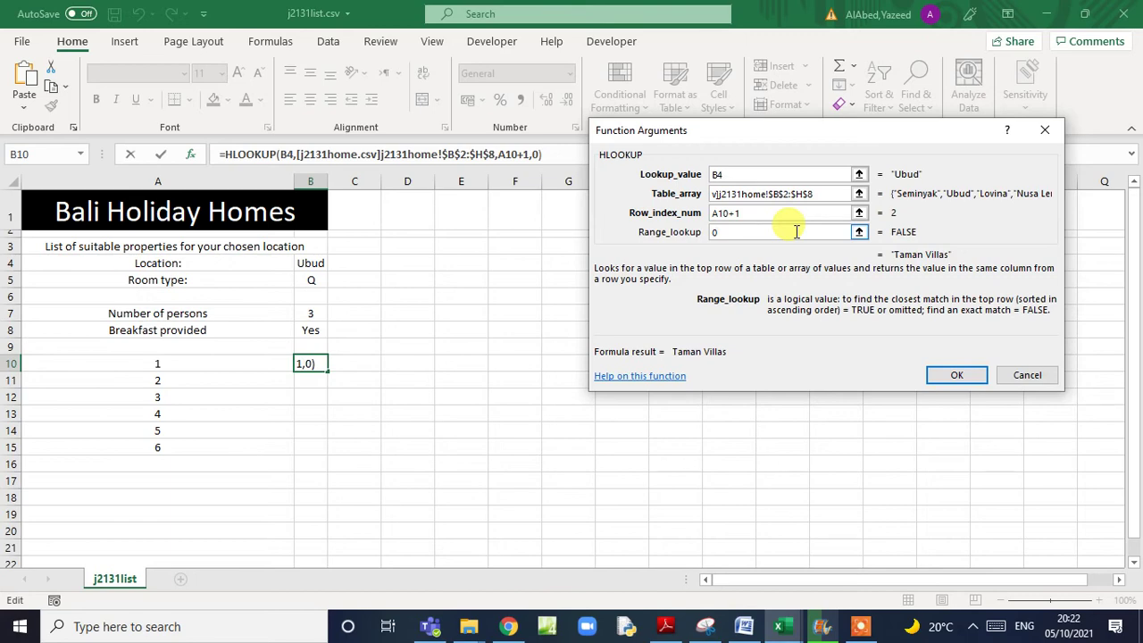
{"action": "key", "text": "Return"}
{"action": "left_click_drag", "start_coordinate": [329, 182], "coordinate": [365, 182]}
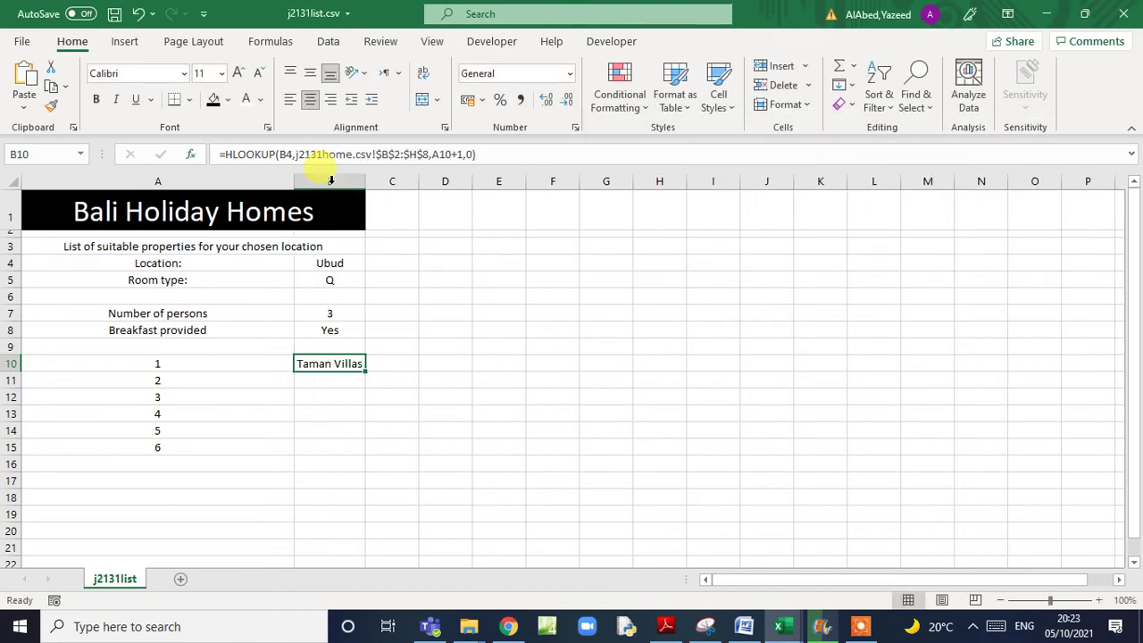
- Try replicating the B10 formula down to B15 with its relative B4 reference, and undo the fill
{"action": "double_click", "coordinate": [365, 371]}
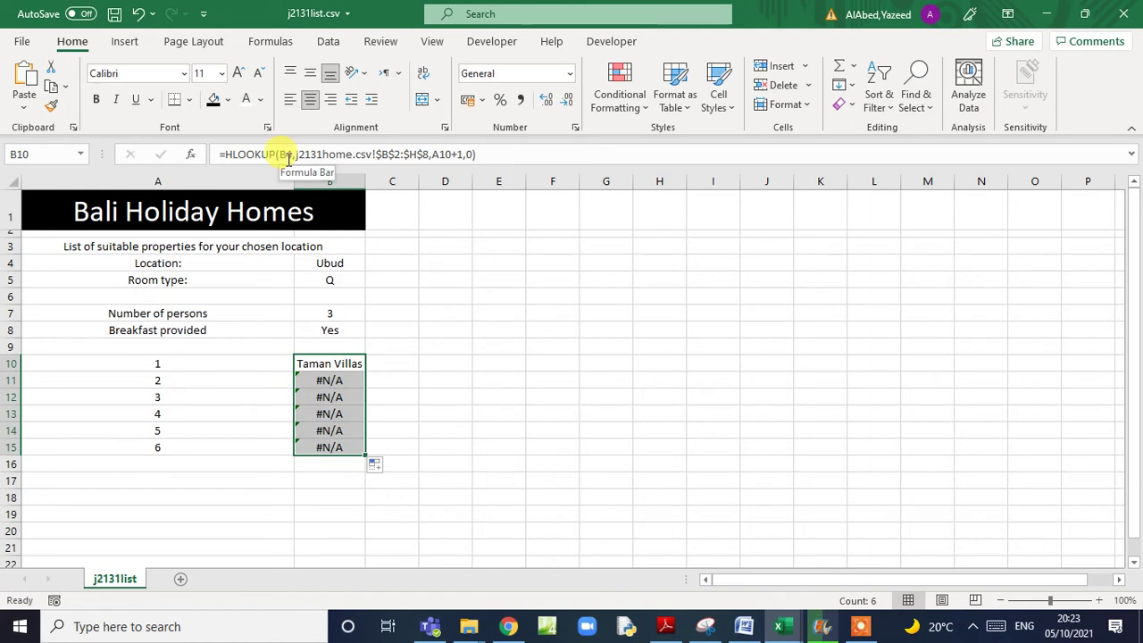
{"action": "left_click", "coordinate": [138, 13]}
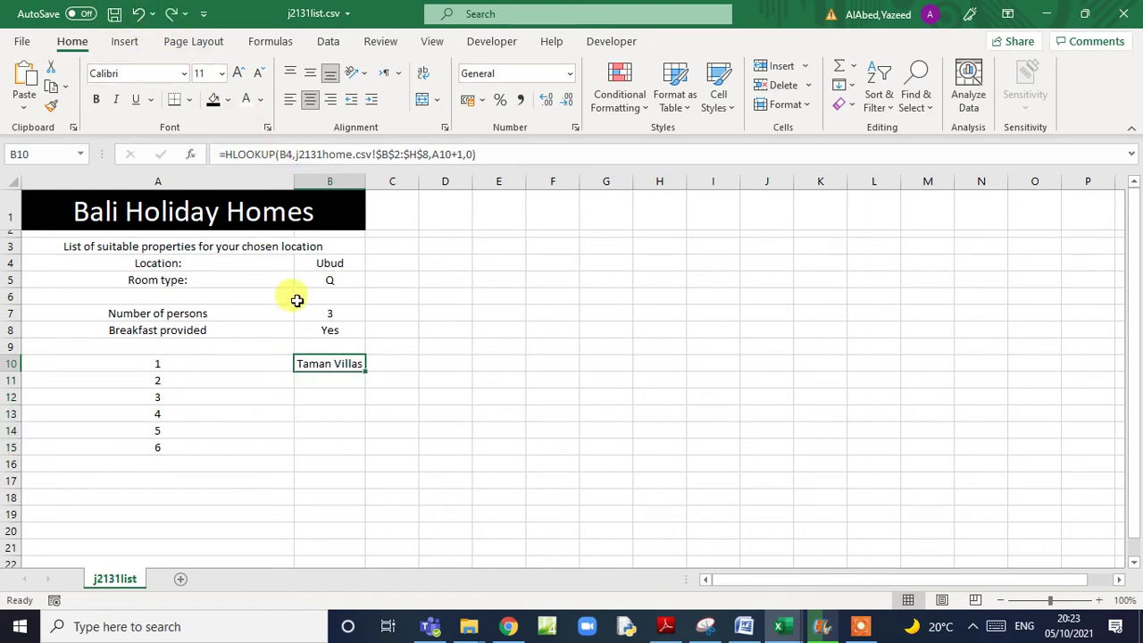
- Make the lookup value in the B10 formula an absolute reference, $B$4
{"action": "left_click", "coordinate": [286, 153]}
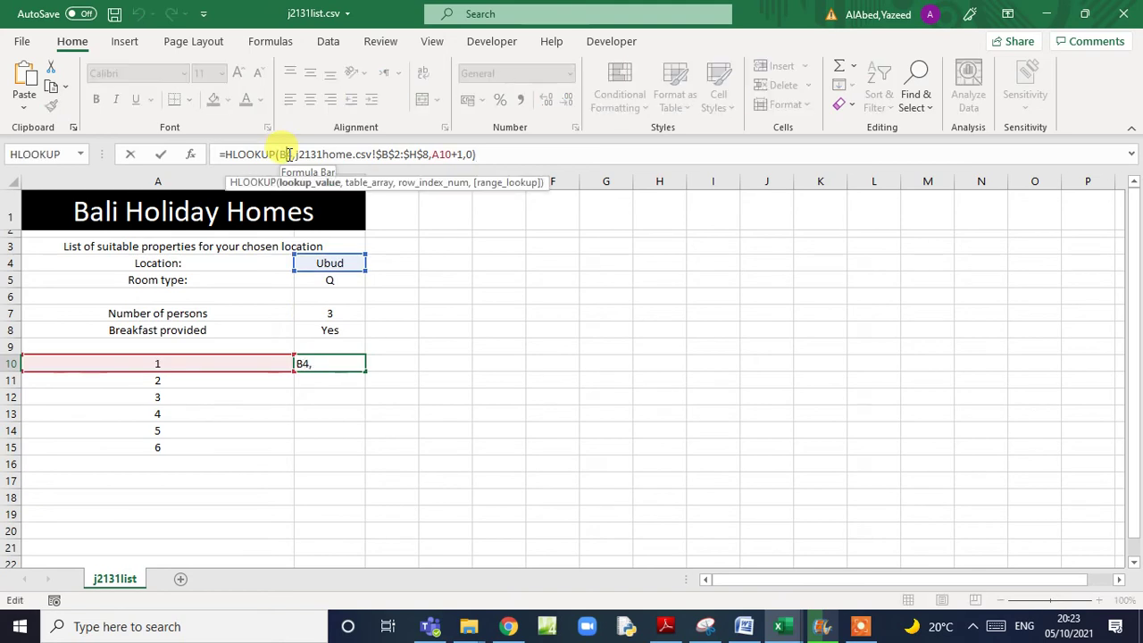
{"action": "left_click", "coordinate": [191, 153]}
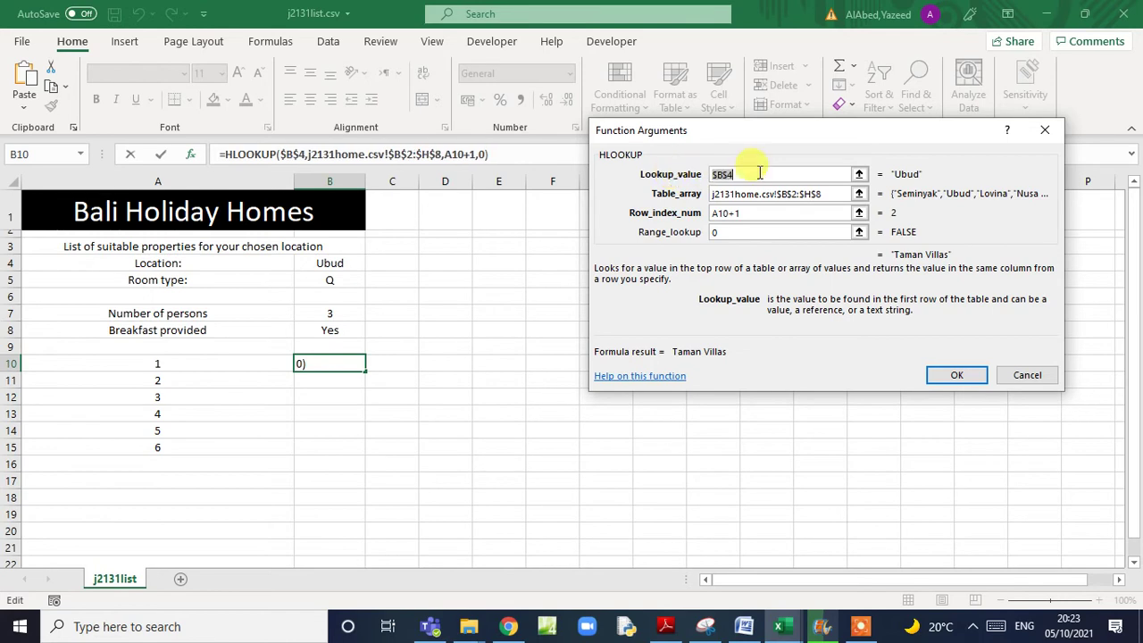
{"action": "left_click", "coordinate": [944, 376]}
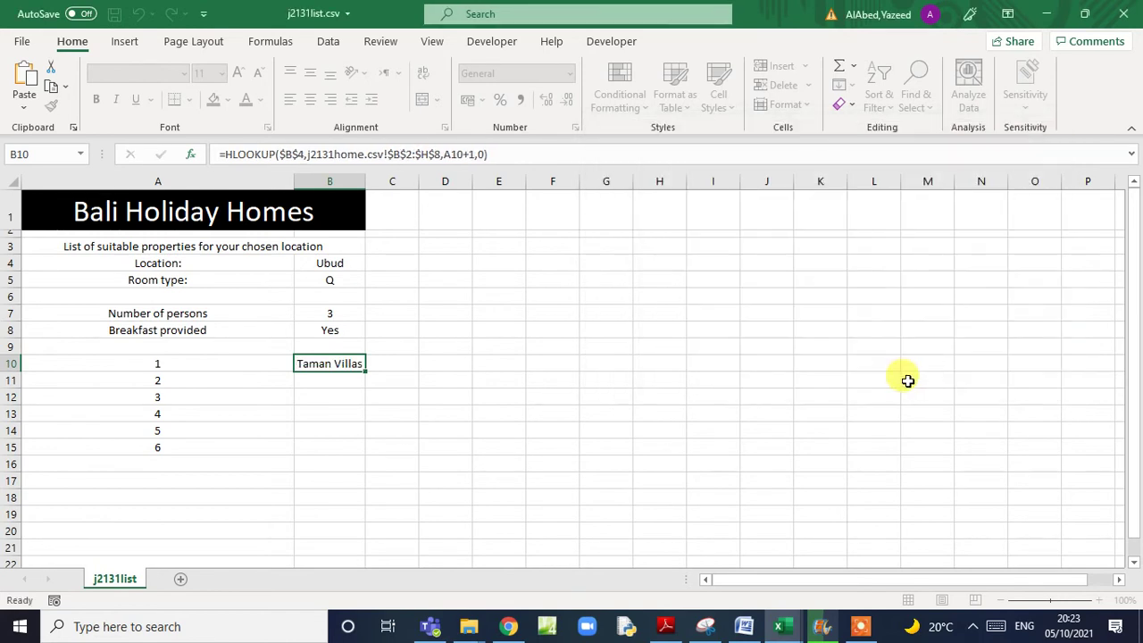
- Replicate the B10 formula into cells B11 to B15 and widen column B to fit the property names
{"action": "double_click", "coordinate": [365, 372]}
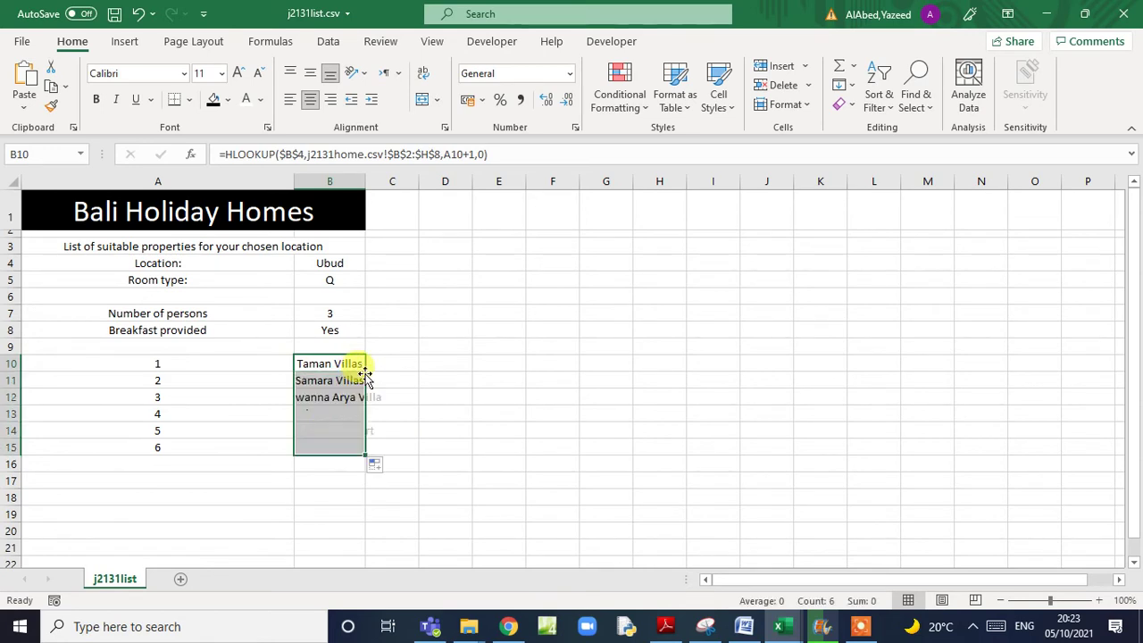
{"action": "left_click", "coordinate": [337, 442]}
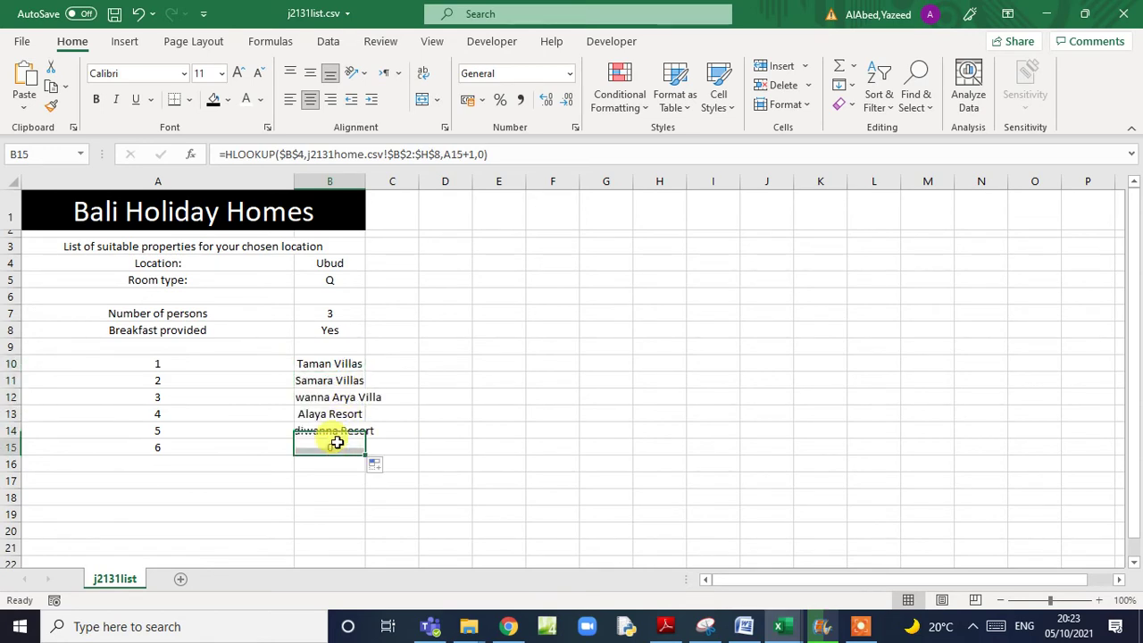
{"action": "left_click_drag", "start_coordinate": [365, 181], "coordinate": [416, 181]}
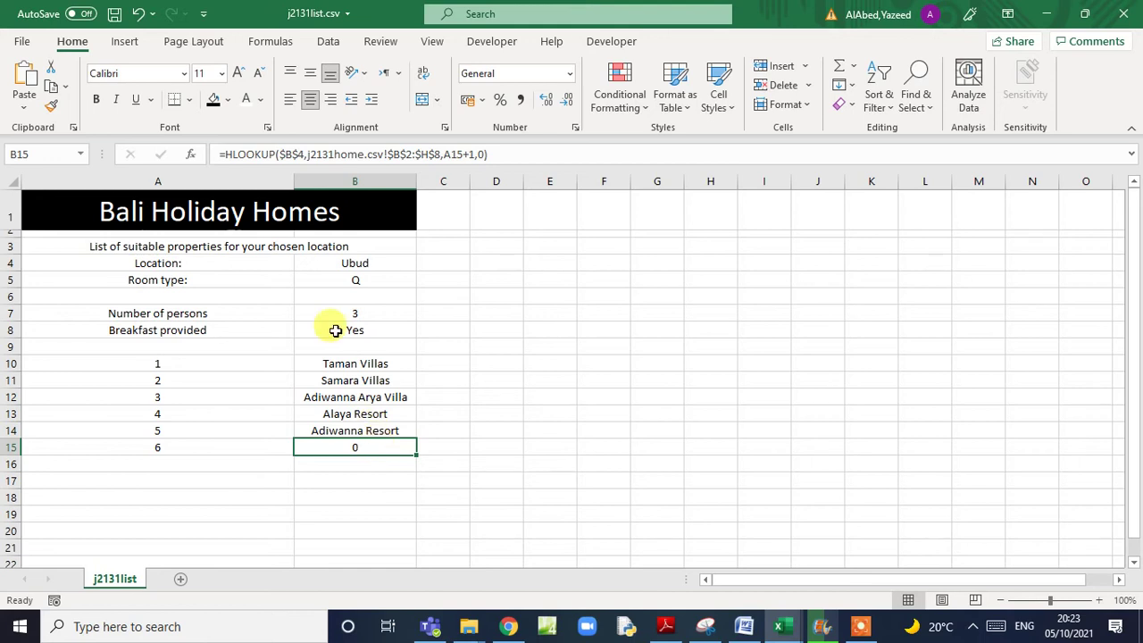
- In cell B15, wrap the HLOOKUP in an IF that tests whether it equals 0 and returns "" if true
{"action": "left_click", "coordinate": [225, 154]}
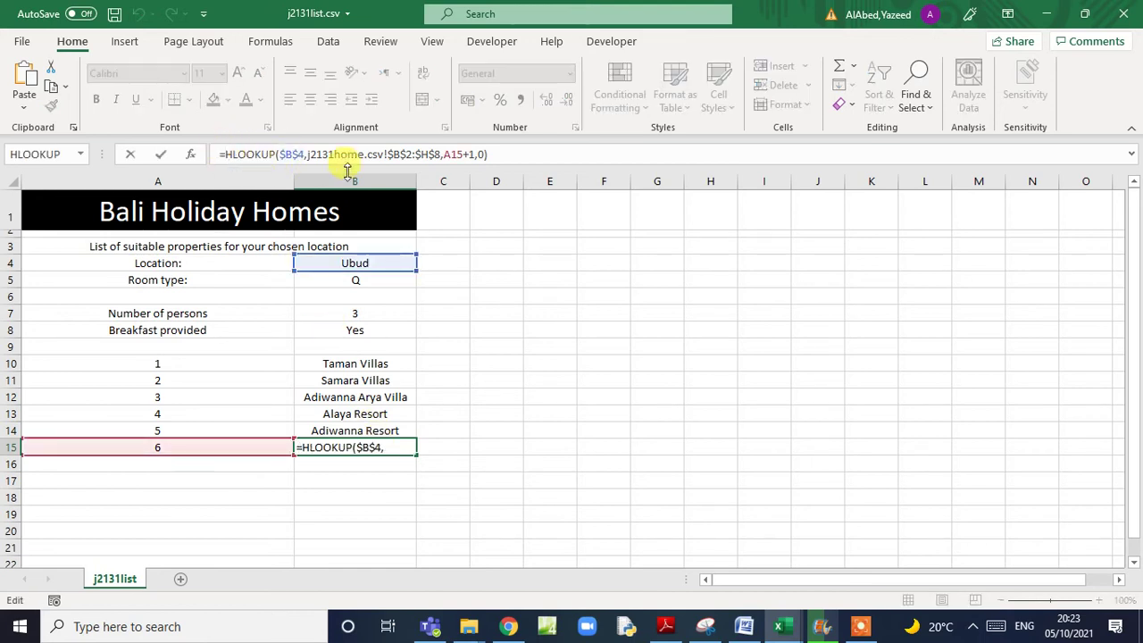
{"action": "type", "text": "f"}
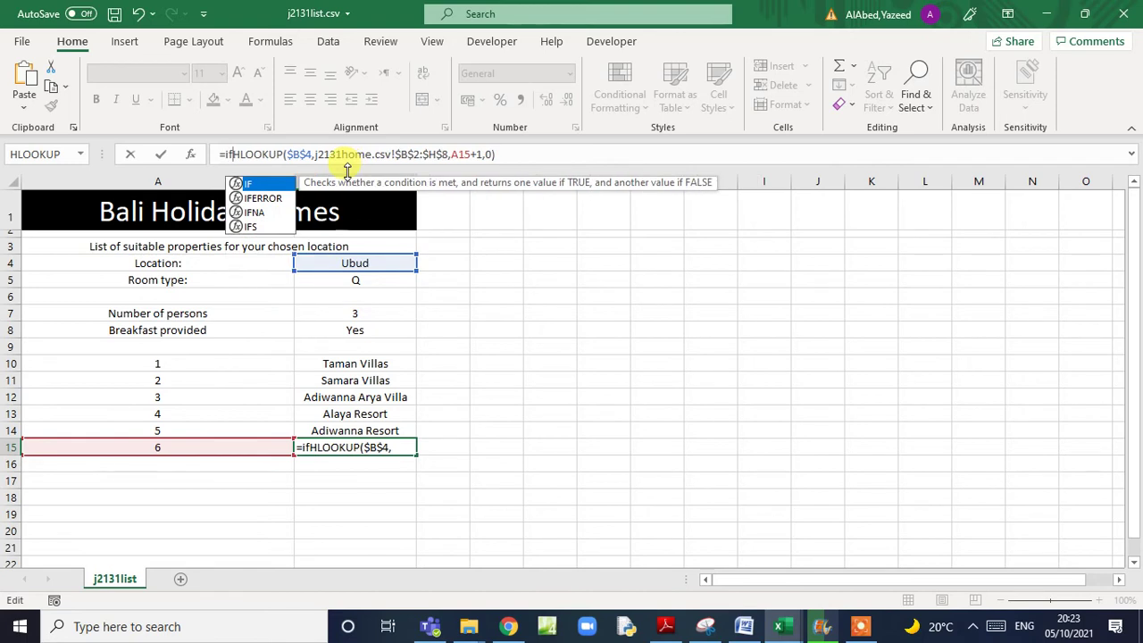
{"action": "type", "text": "("}
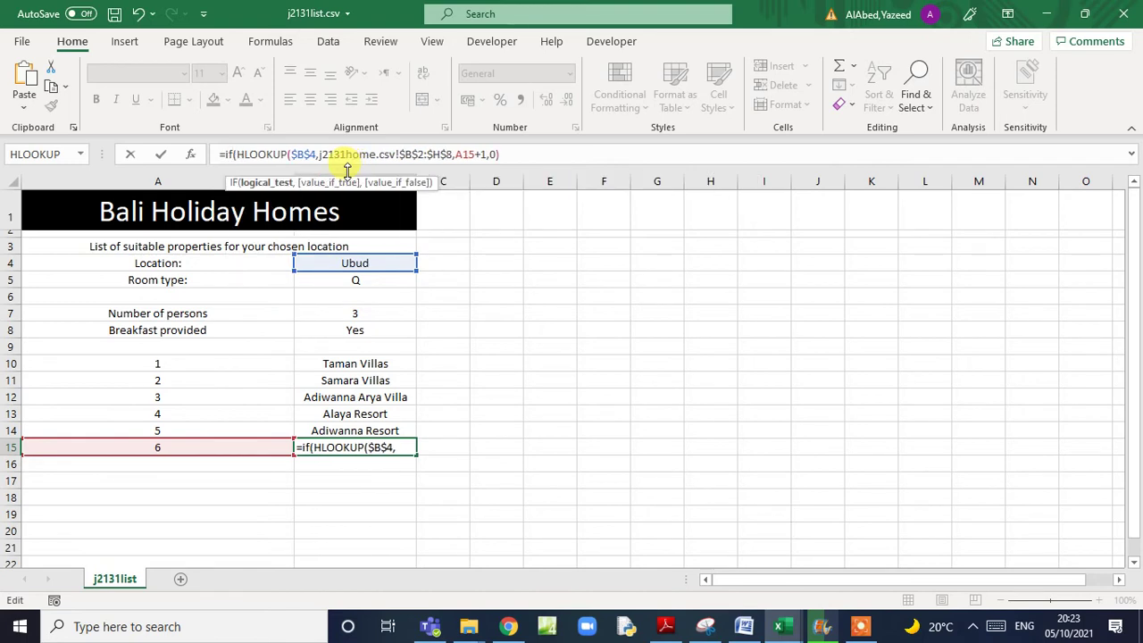
{"action": "left_click", "coordinate": [529, 157]}
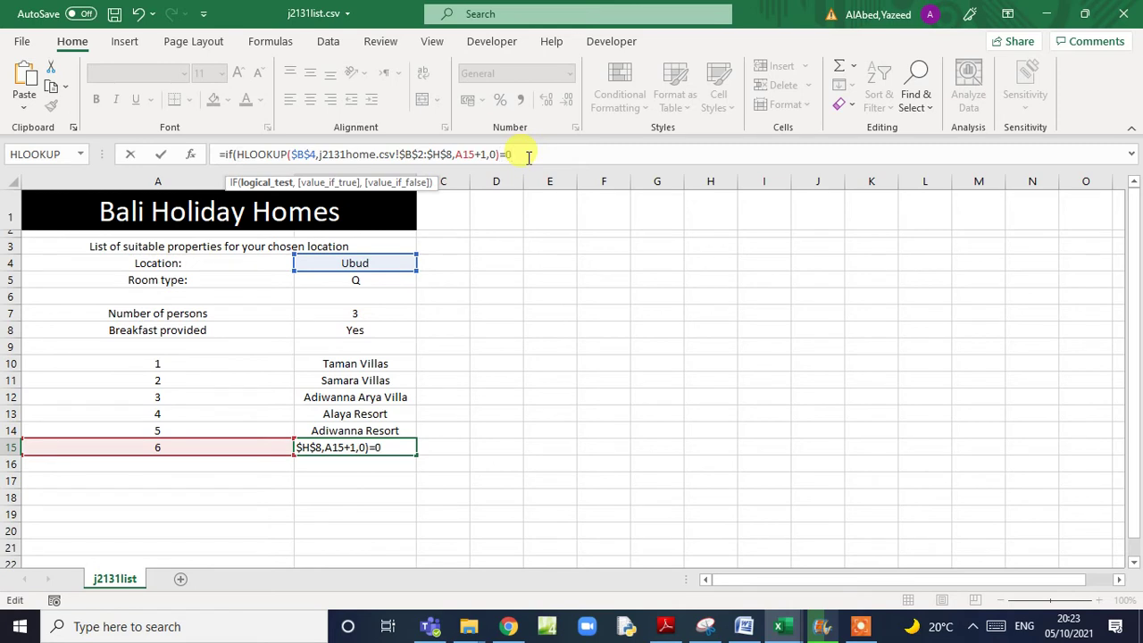
{"action": "type", "text": "=0,"}
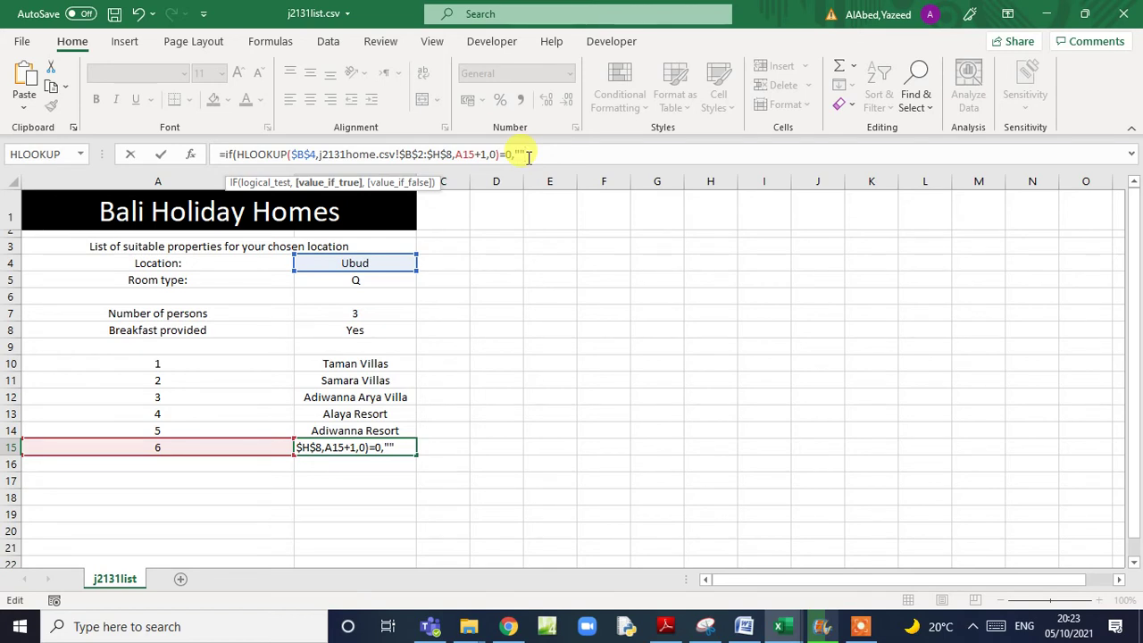
{"action": "type", "text": "\"\","}
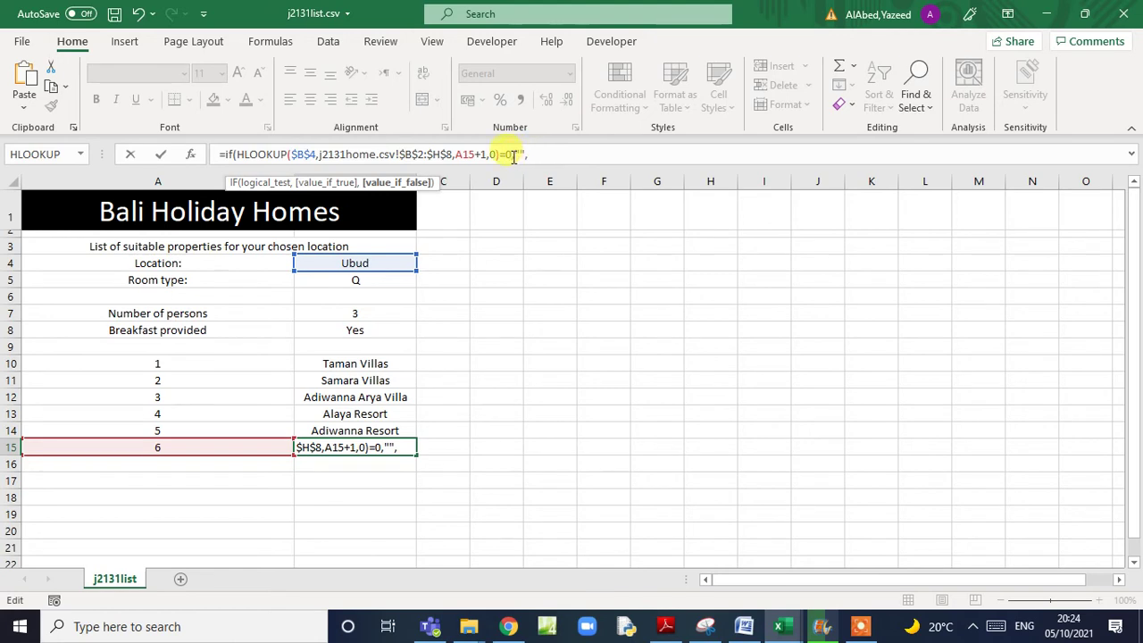
- Copy the HLOOKUP expression into the IF function's value-if-false argument in B15 and complete the formula
{"action": "left_click_drag", "start_coordinate": [502, 155], "coordinate": [235, 155]}
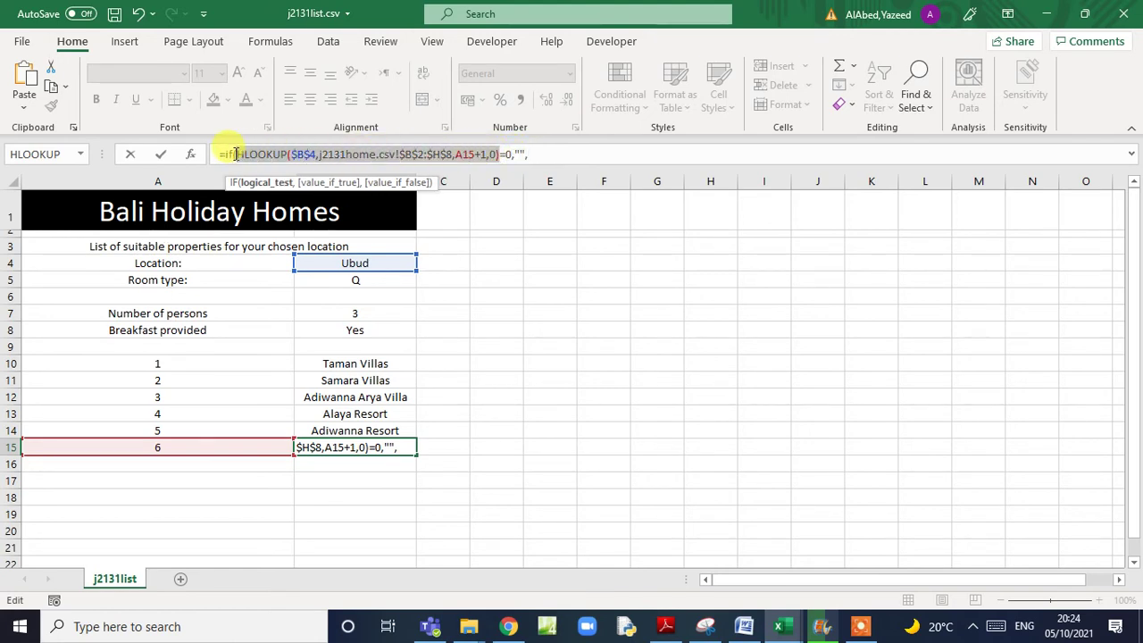
{"action": "left_click", "coordinate": [579, 155]}
{"action": "key", "text": "ctrl+v"}
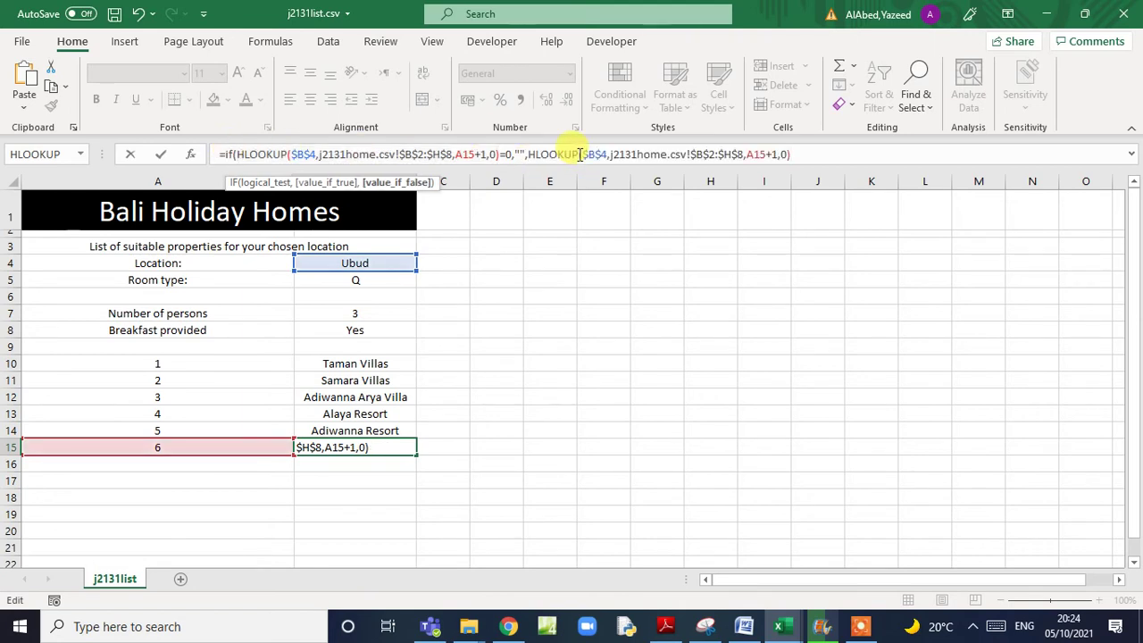
{"action": "type", "text": ")"}
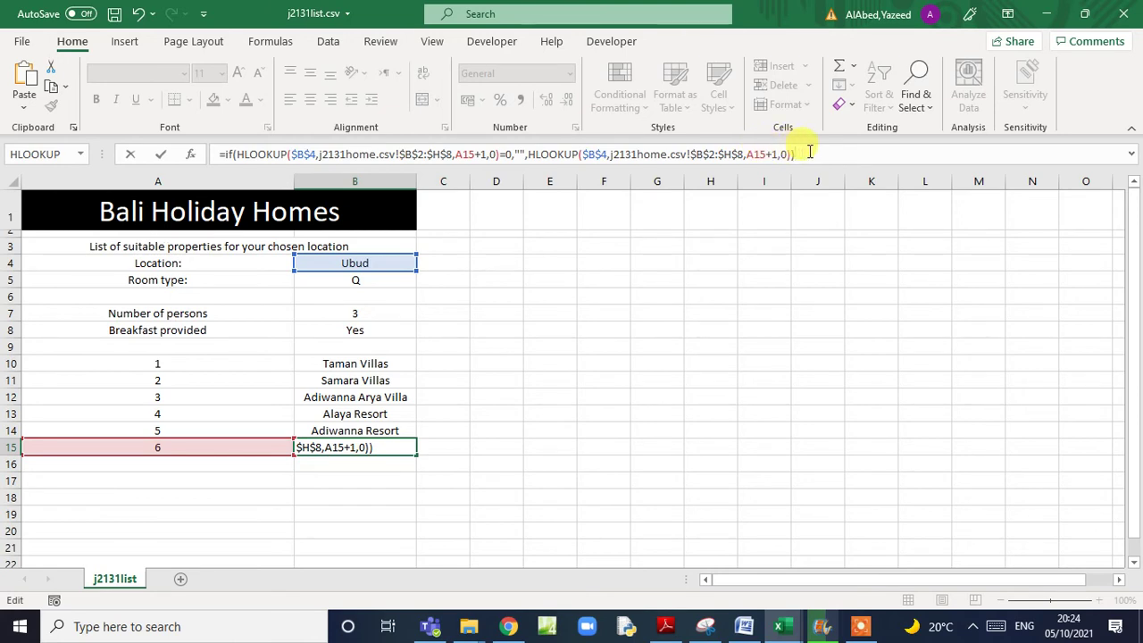
{"action": "key", "text": "ctrl+Return"}
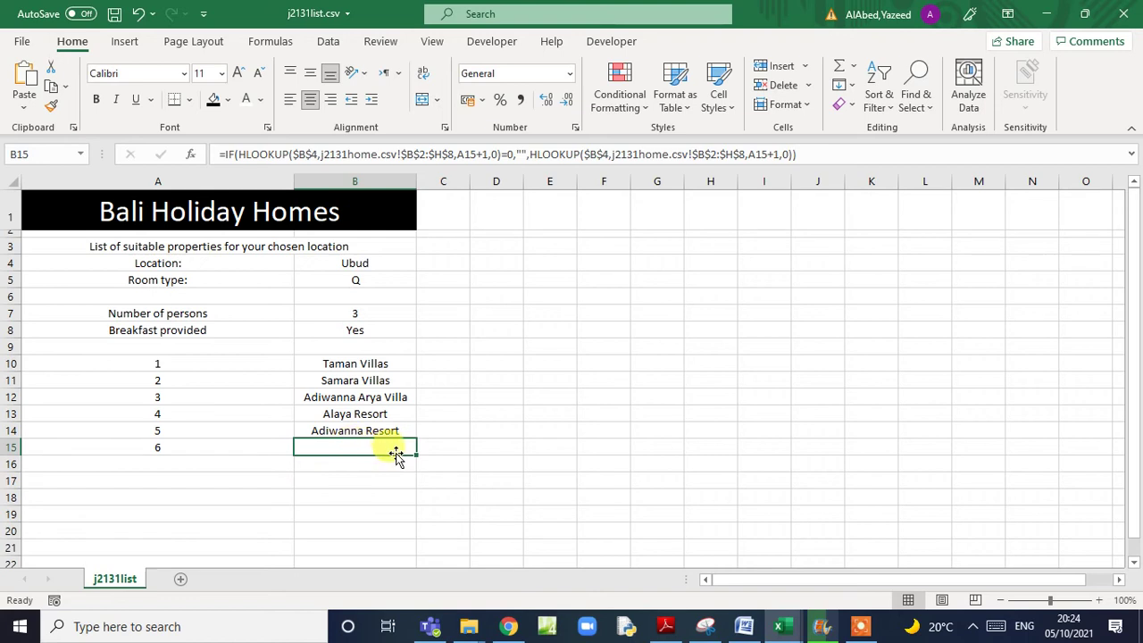
- Replicate the IF formula from B15 up to B10 and review the resulting formula in B10
{"action": "left_click_drag", "start_coordinate": [417, 455], "coordinate": [393, 364]}
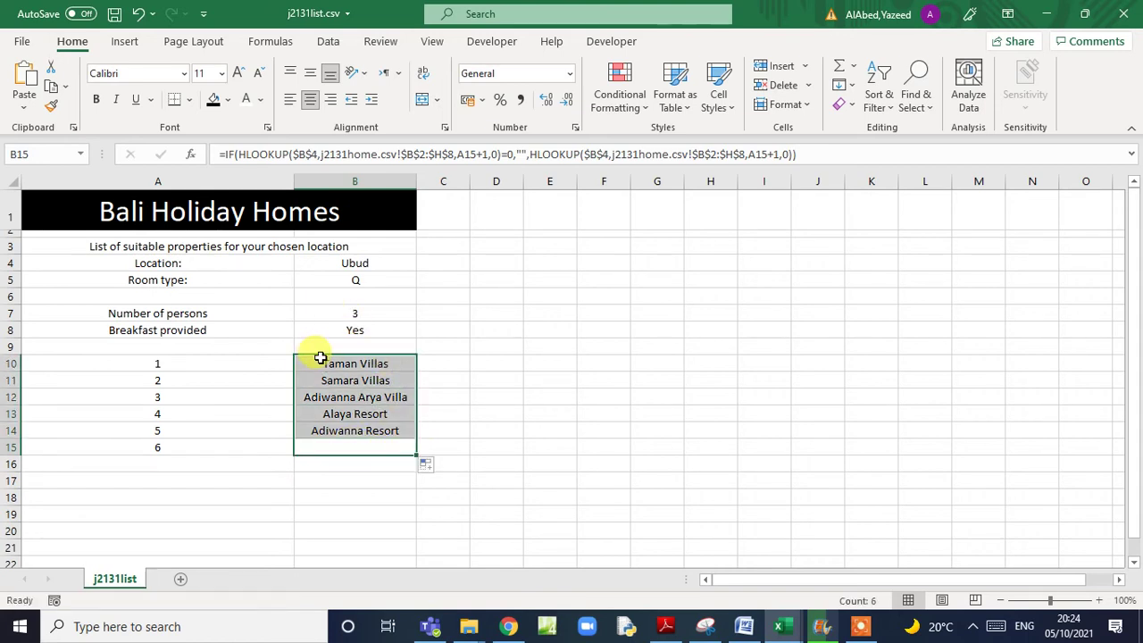
{"action": "left_click", "coordinate": [319, 358]}
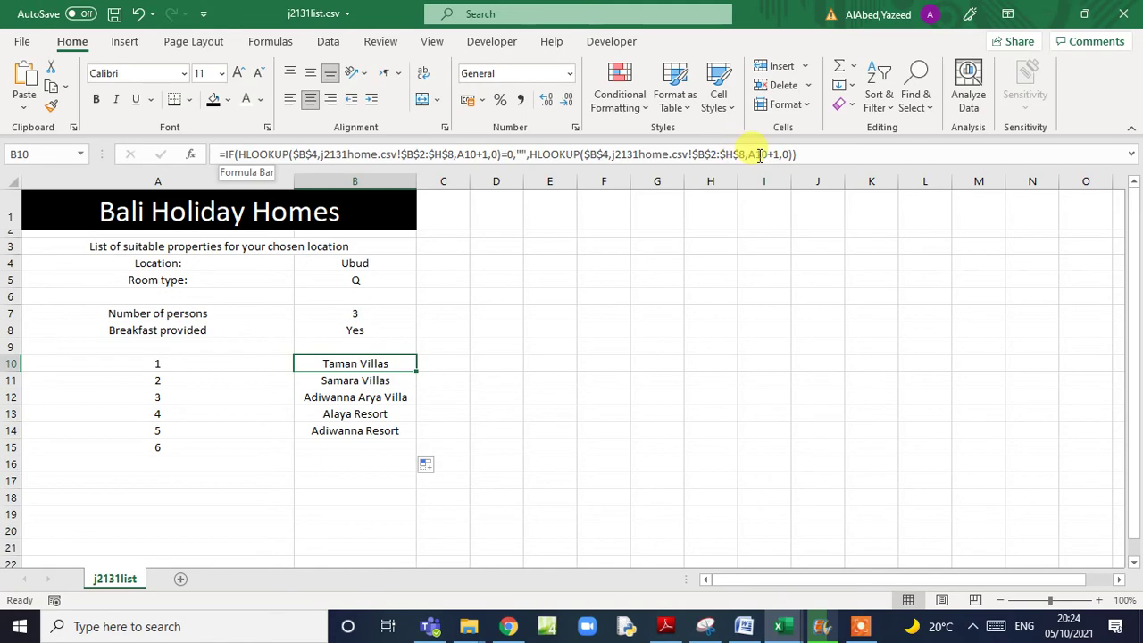
{"action": "left_click", "coordinate": [810, 153]}
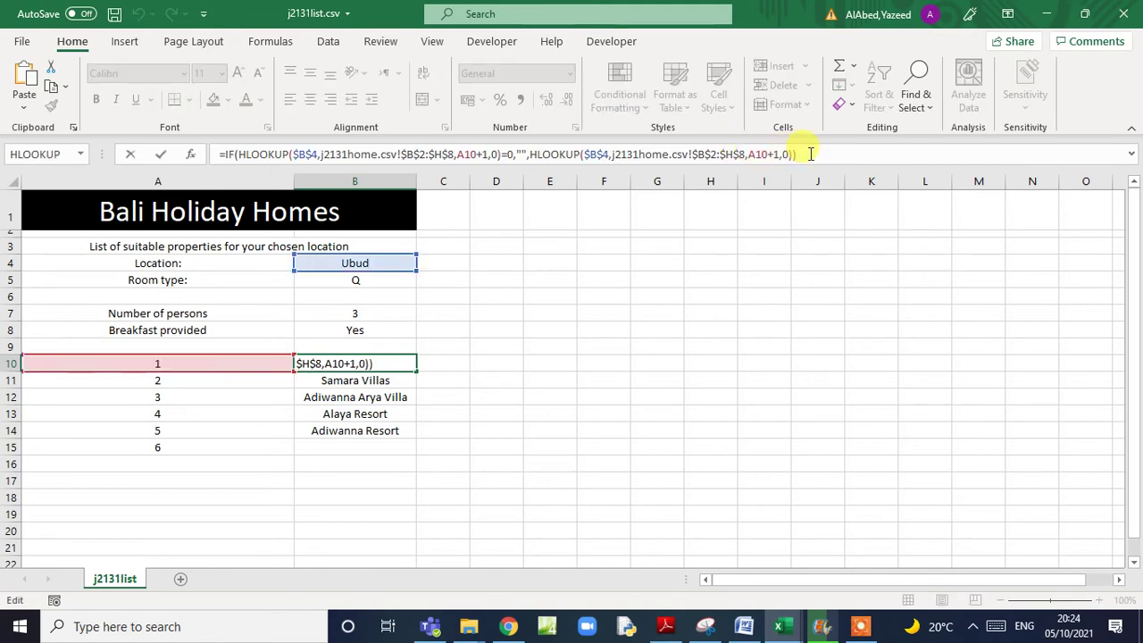
{"action": "key", "text": "Return"}
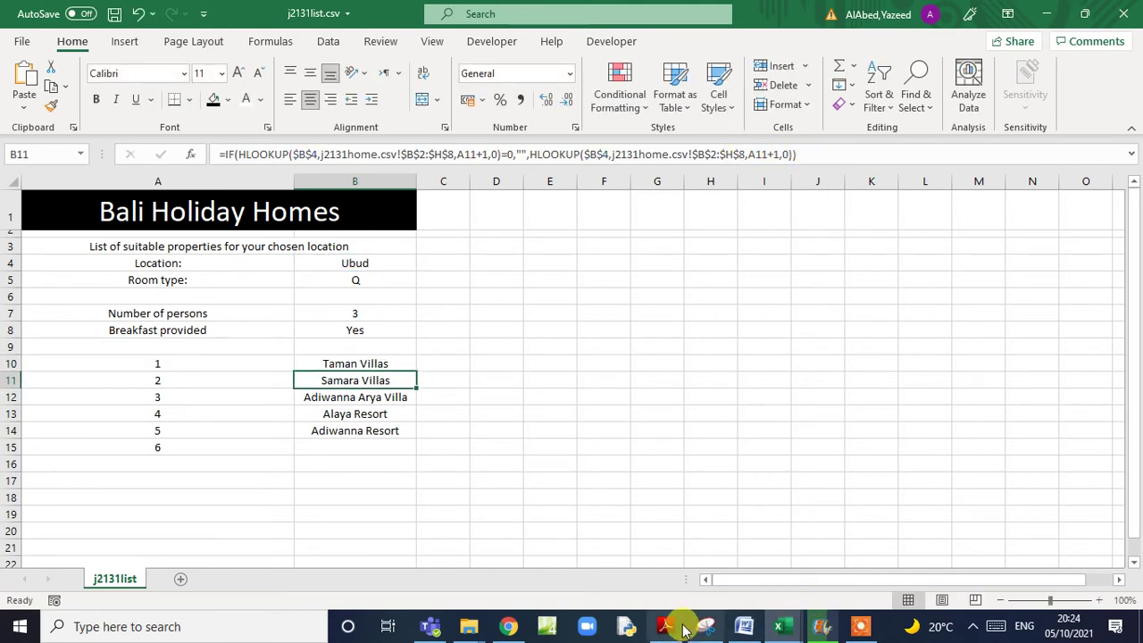
- Switch to the question paper in Adobe Reader and check the sample layout and the wording of task 18
{"action": "left_click", "coordinate": [672, 627]}
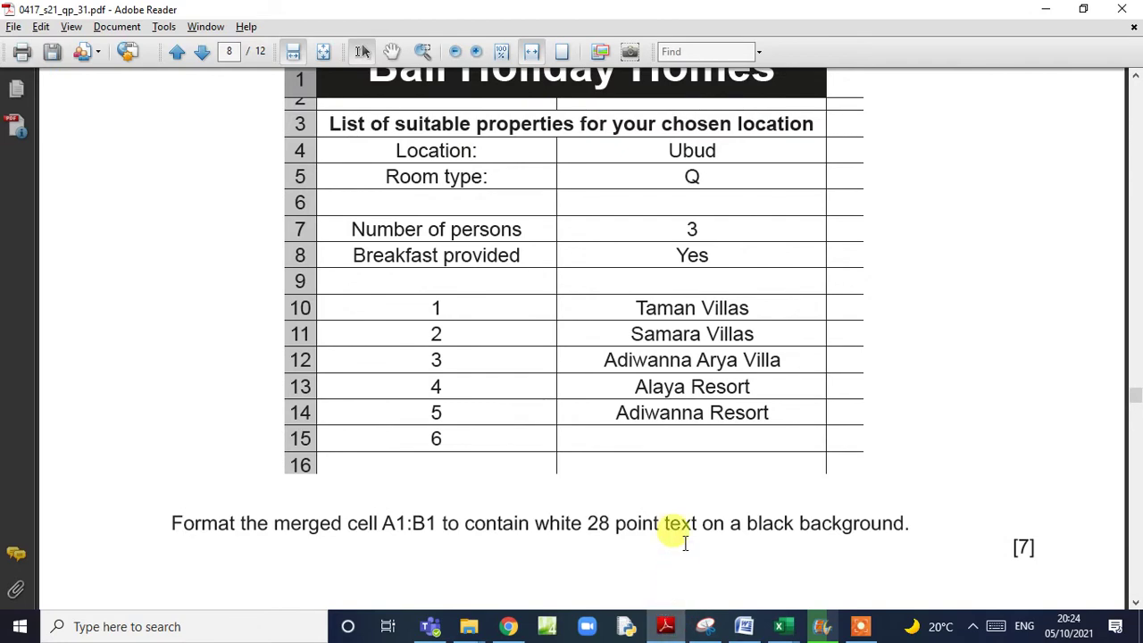
{"action": "scroll", "coordinate": [684, 543], "scroll_direction": "down", "scroll_amount": 5}
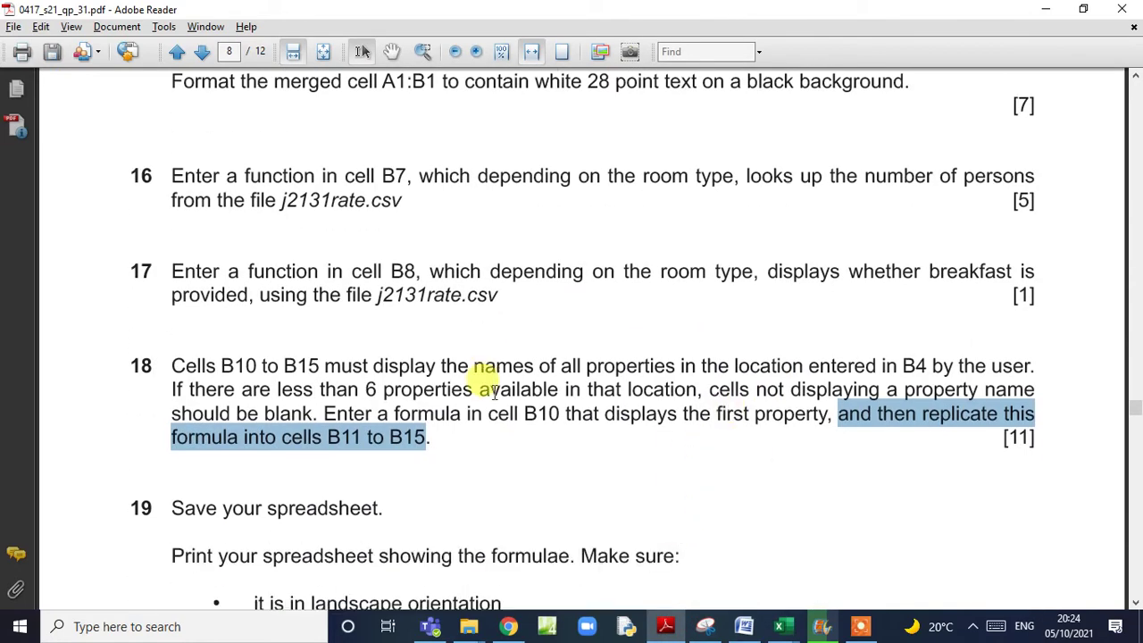
- Read task 19's requirements for the formula printout and switch to the j2131list.csv workbook in Excel
{"action": "scroll", "coordinate": [476, 401], "scroll_direction": "down", "scroll_amount": 2}
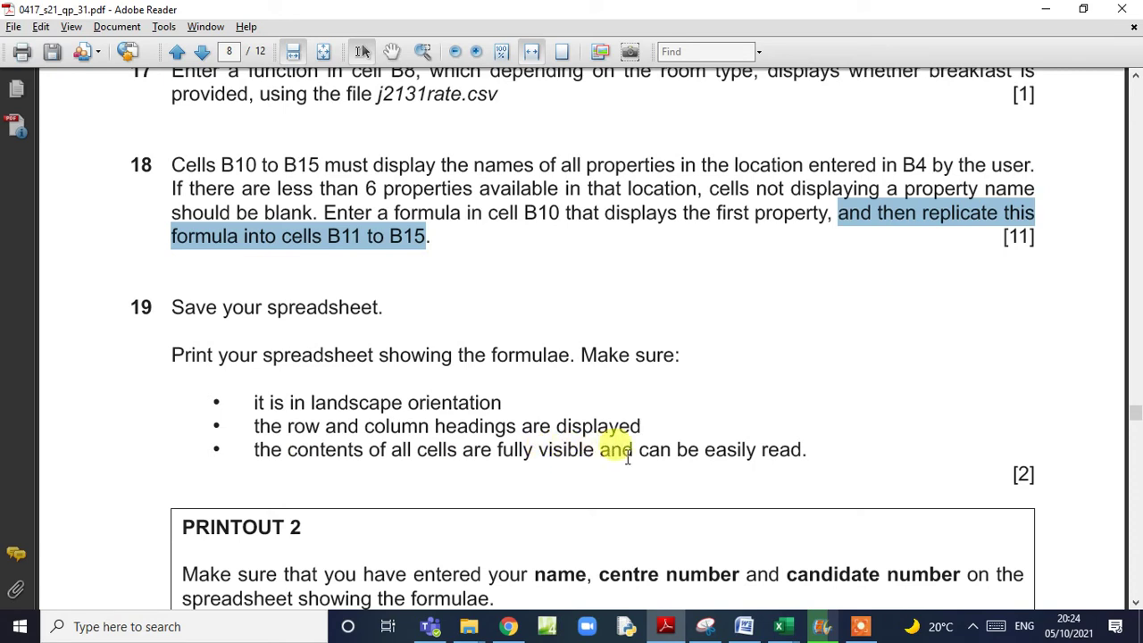
{"action": "scroll", "coordinate": [627, 457], "scroll_direction": "down", "scroll_amount": 3}
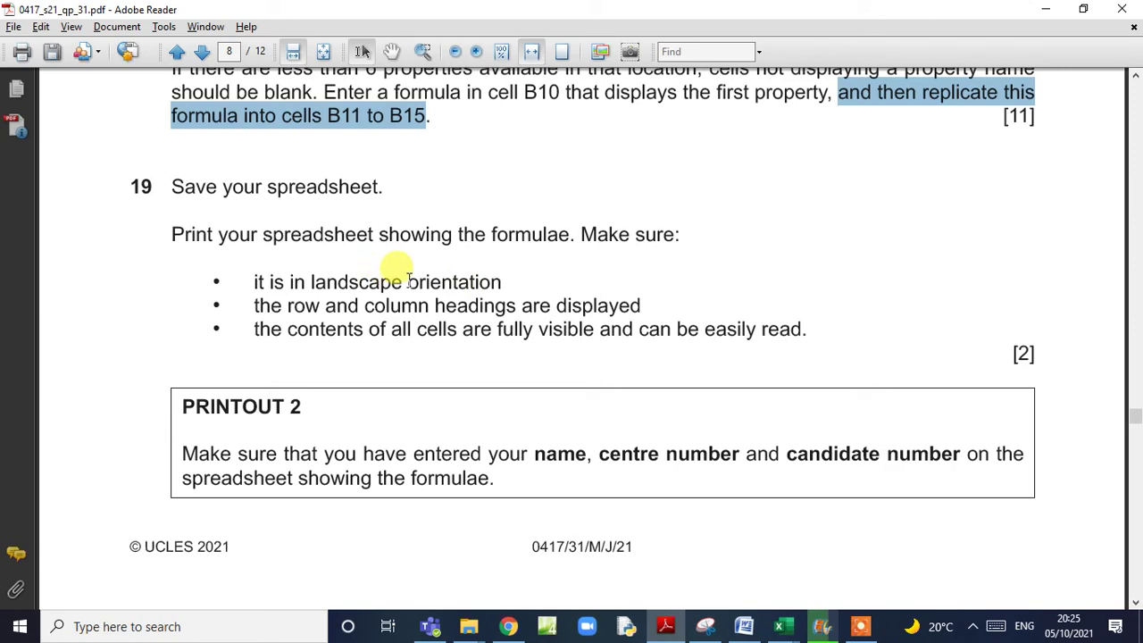
{"action": "left_click", "coordinate": [791, 630]}
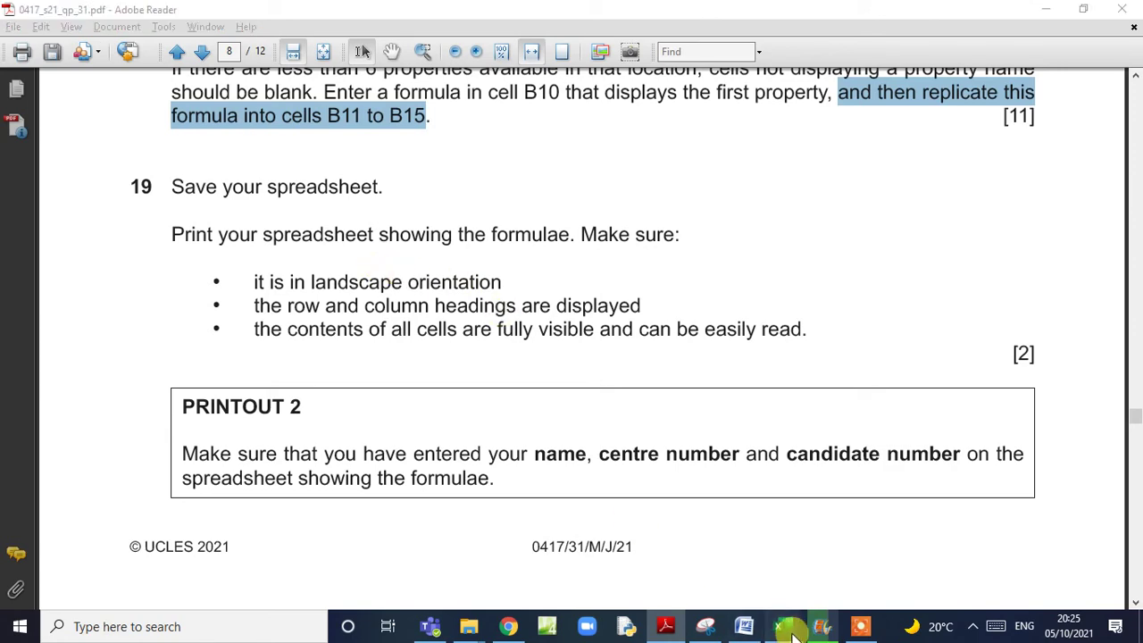
{"action": "mouse_move", "coordinate": [651, 556]}
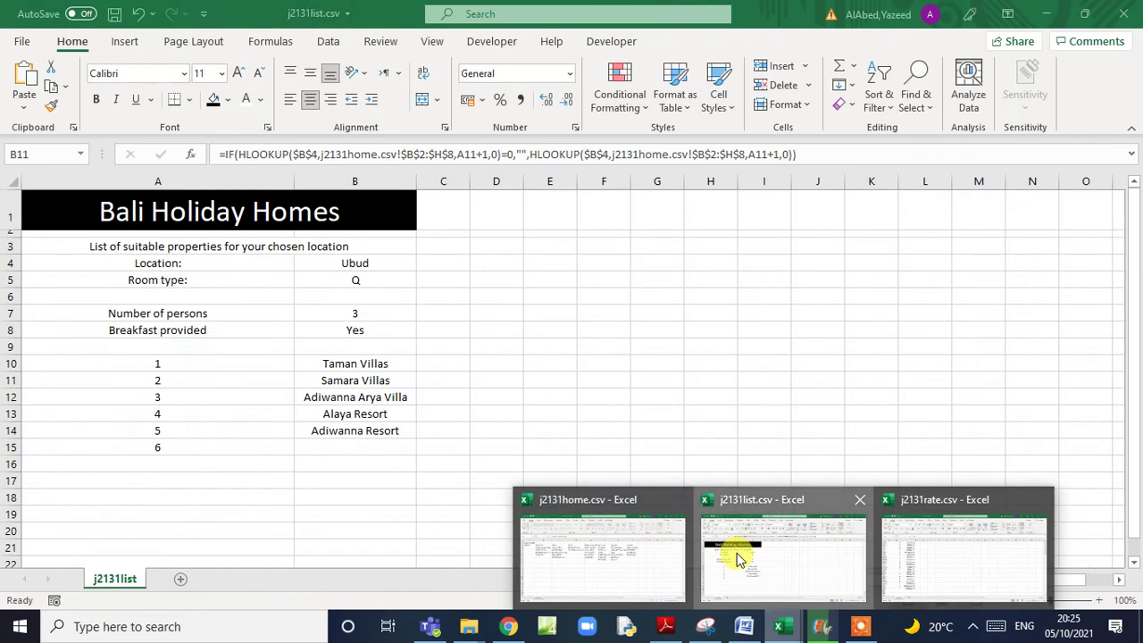
{"action": "left_click", "coordinate": [736, 553]}
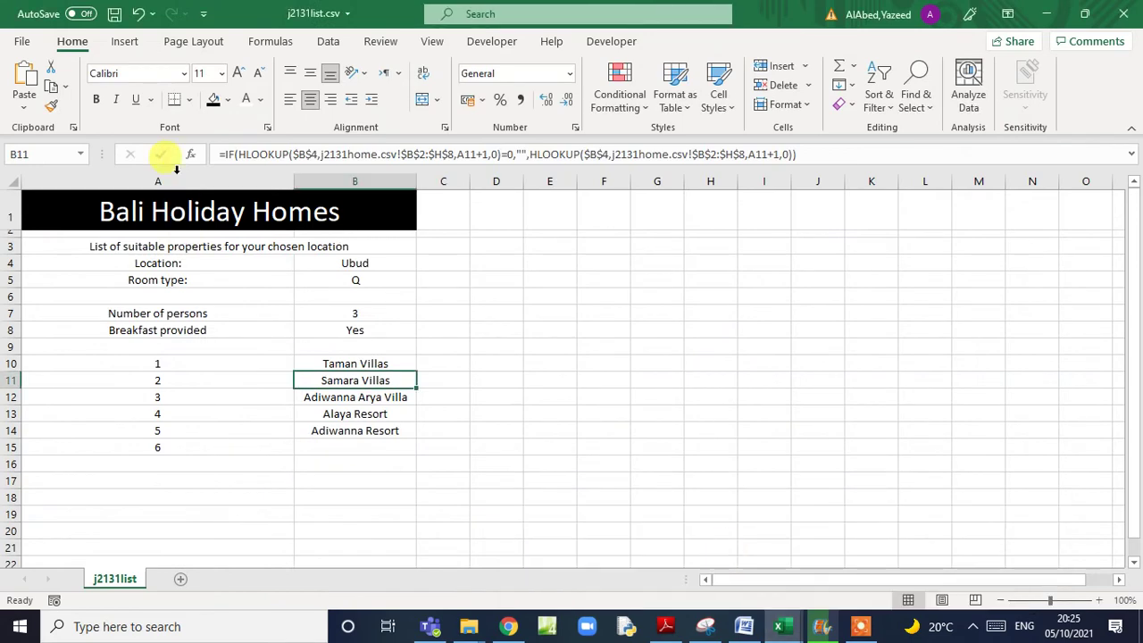
- Display the sheet's formulas instead of values and autofit all column widths to their contents
{"action": "left_click", "coordinate": [295, 46]}
{"action": "left_click", "coordinate": [781, 72]}
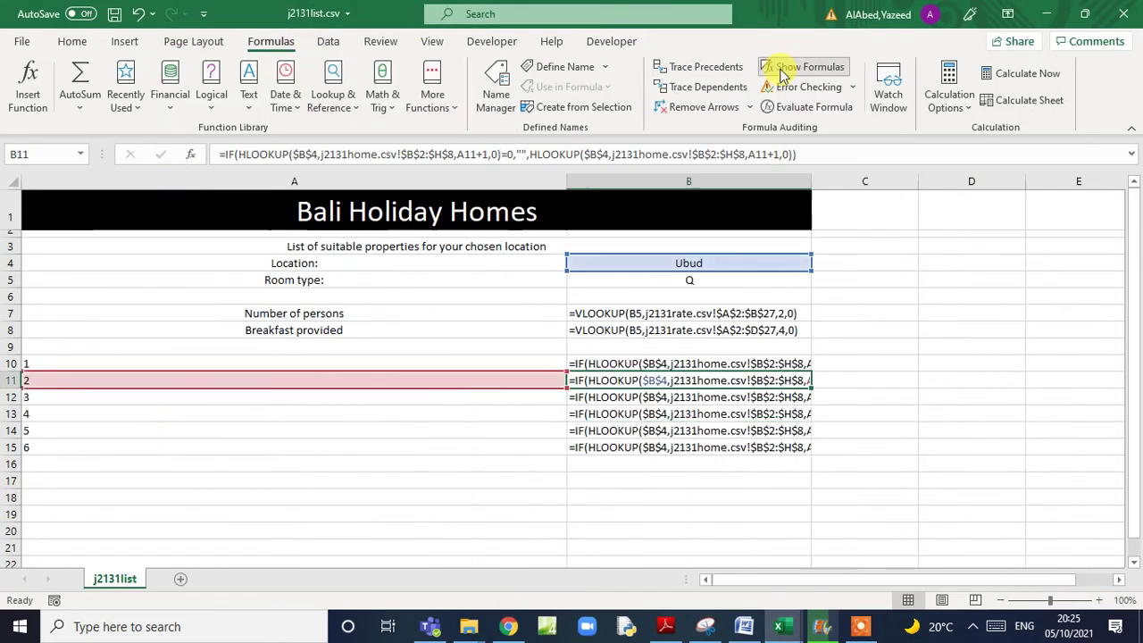
{"action": "left_click", "coordinate": [12, 181]}
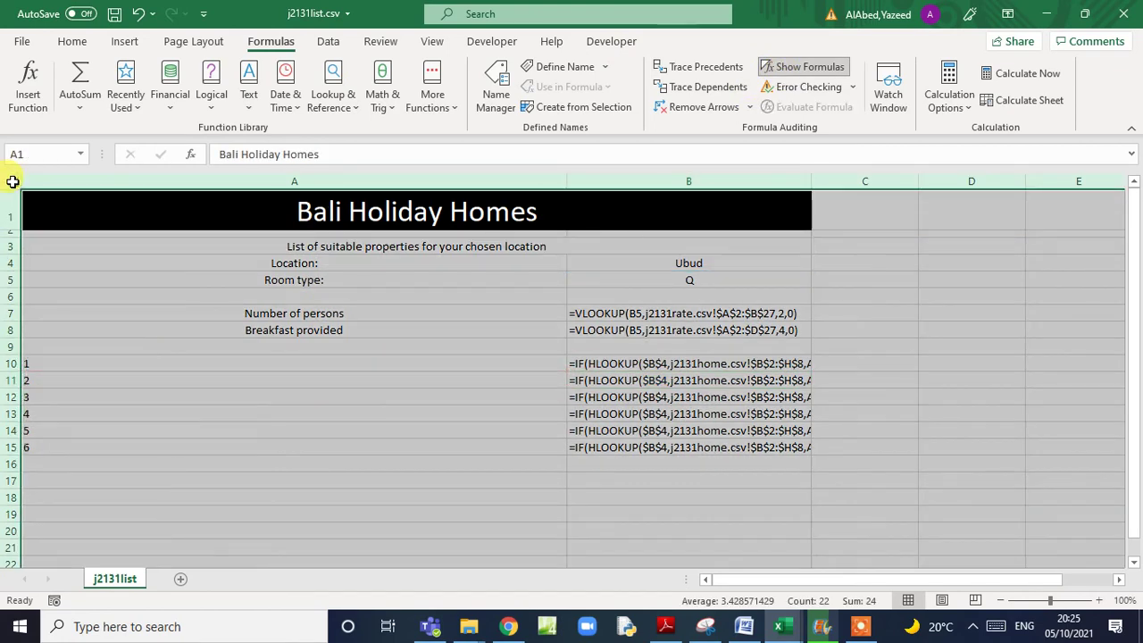
{"action": "double_click", "coordinate": [565, 179]}
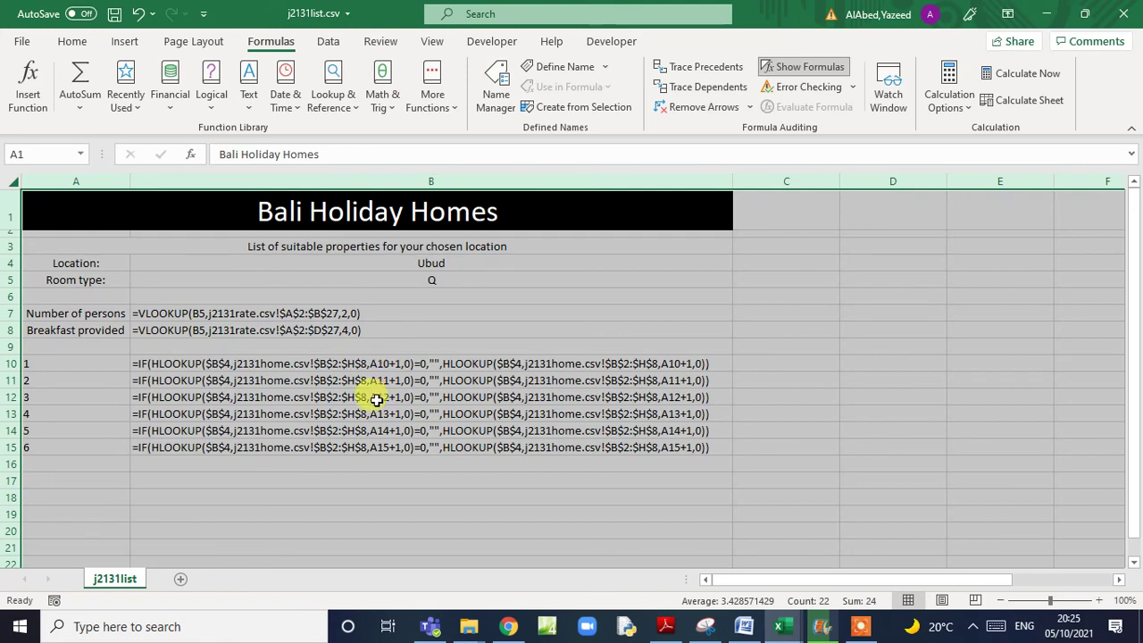
{"action": "double_click", "coordinate": [362, 444]}
{"action": "left_click", "coordinate": [327, 480]}
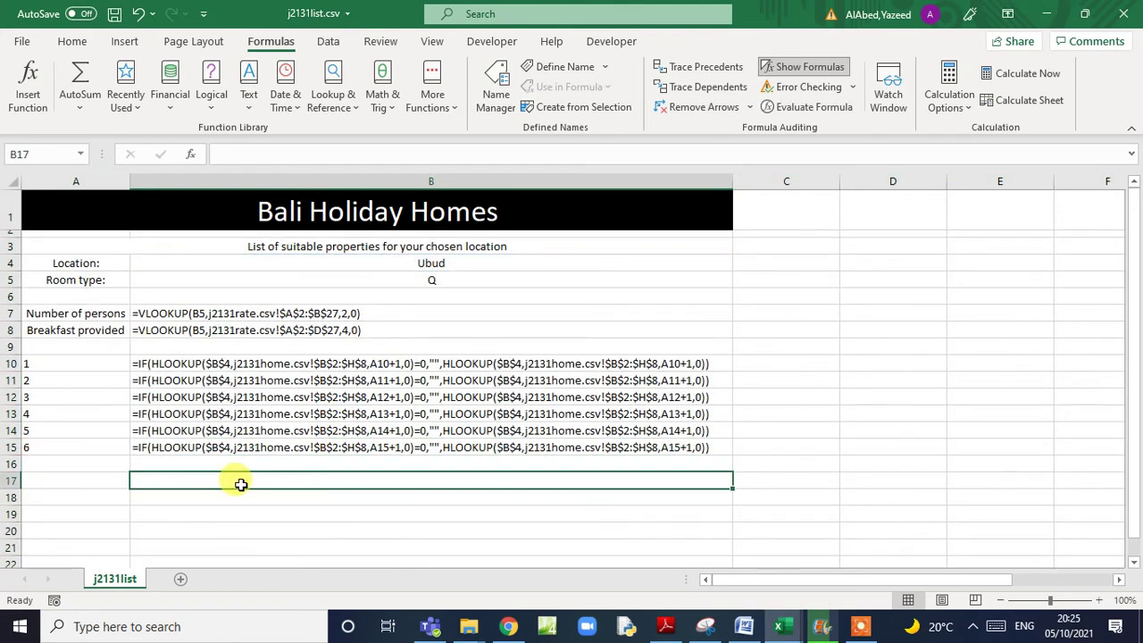
- Set the formula printout of j2131list.csv to landscape orientation
{"action": "left_click", "coordinate": [33, 43]}
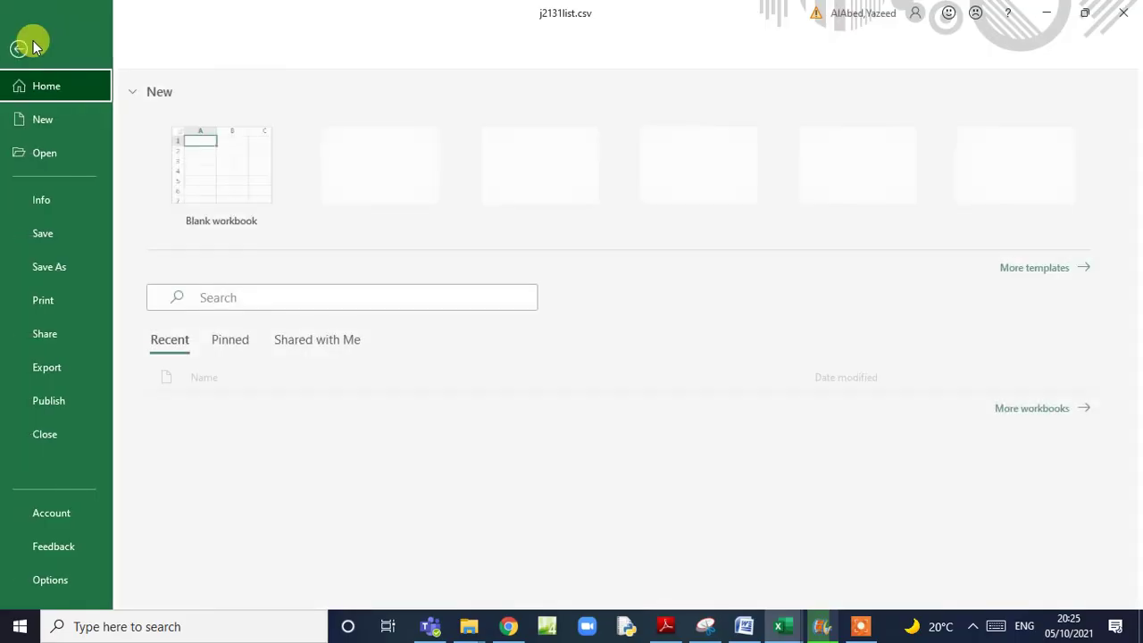
{"action": "left_click", "coordinate": [57, 303]}
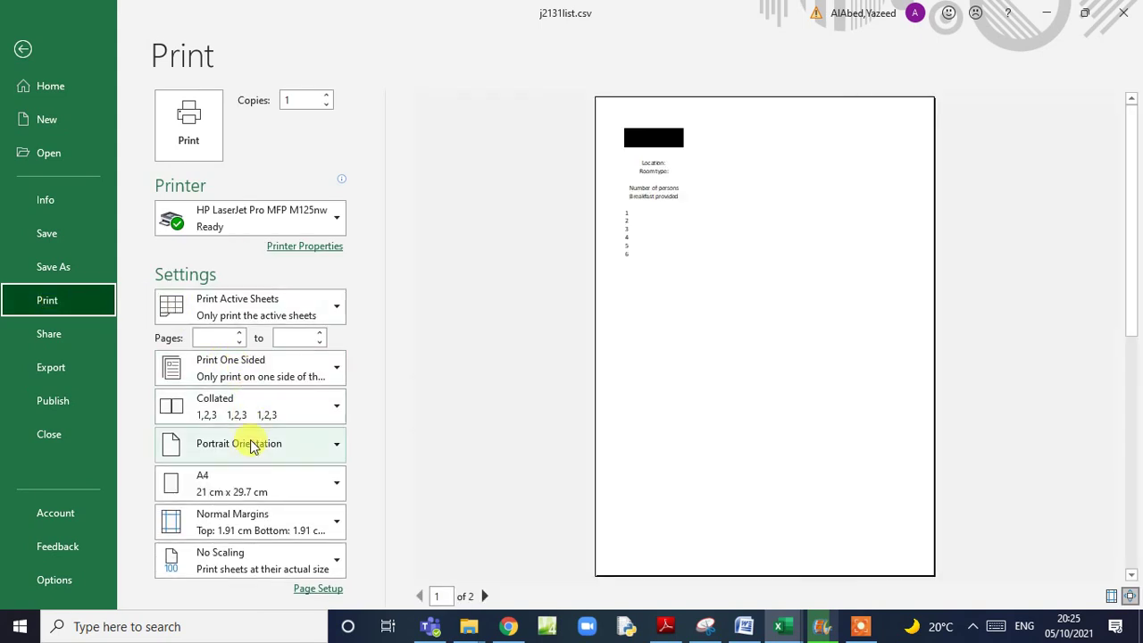
{"action": "left_click", "coordinate": [252, 446]}
{"action": "left_click", "coordinate": [255, 525]}
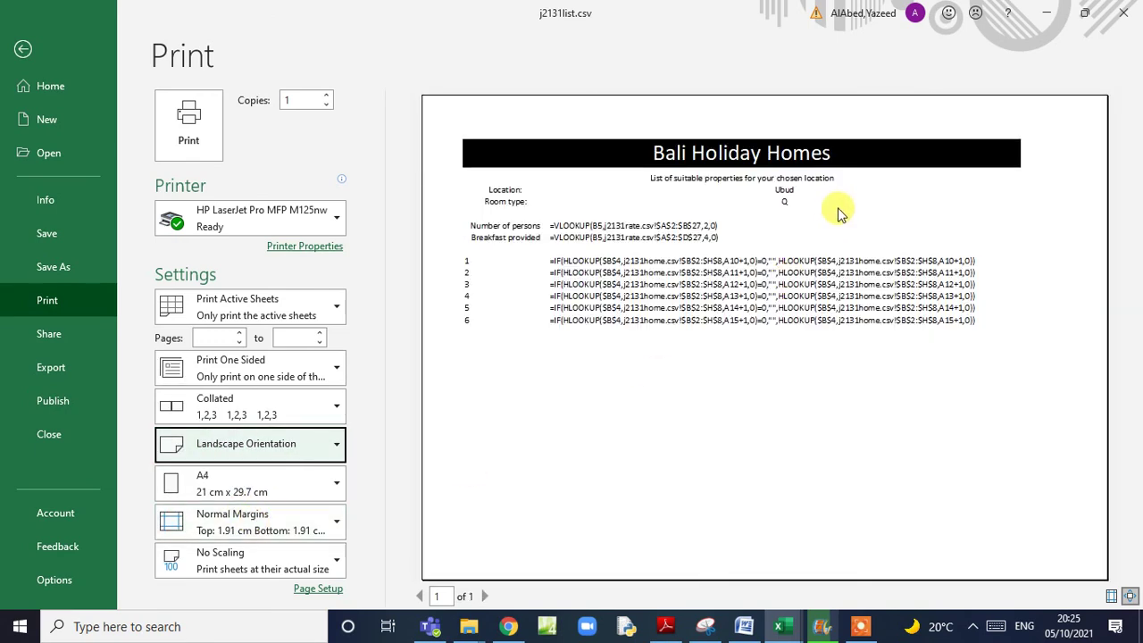
- Include the row and column headings in the printout and return to the worksheet
{"action": "left_click", "coordinate": [318, 590]}
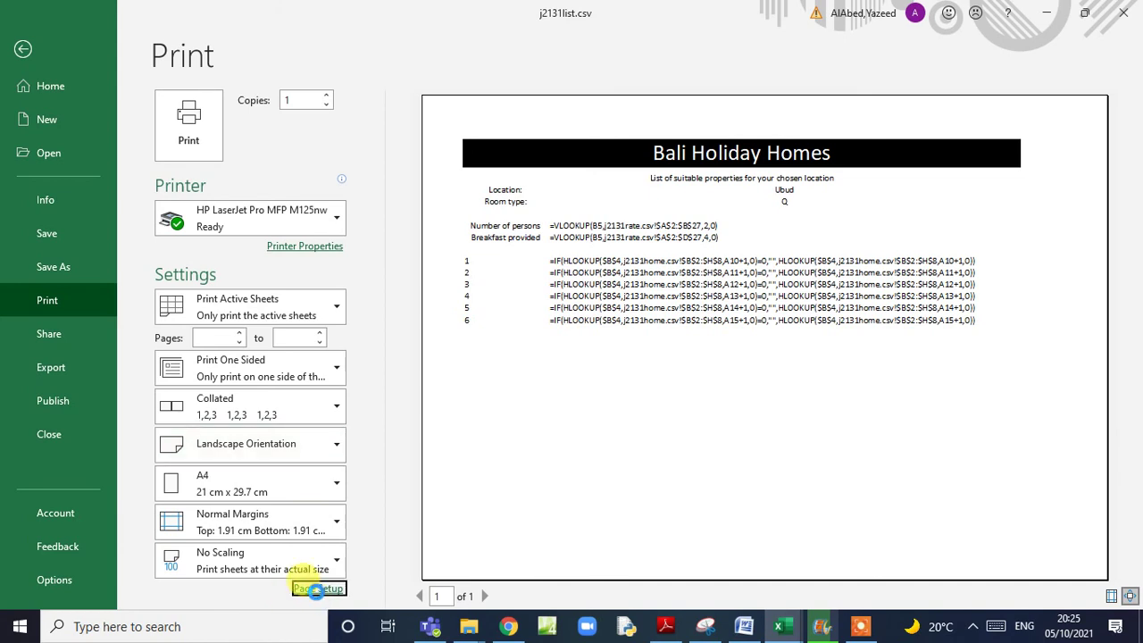
{"action": "left_click", "coordinate": [799, 109]}
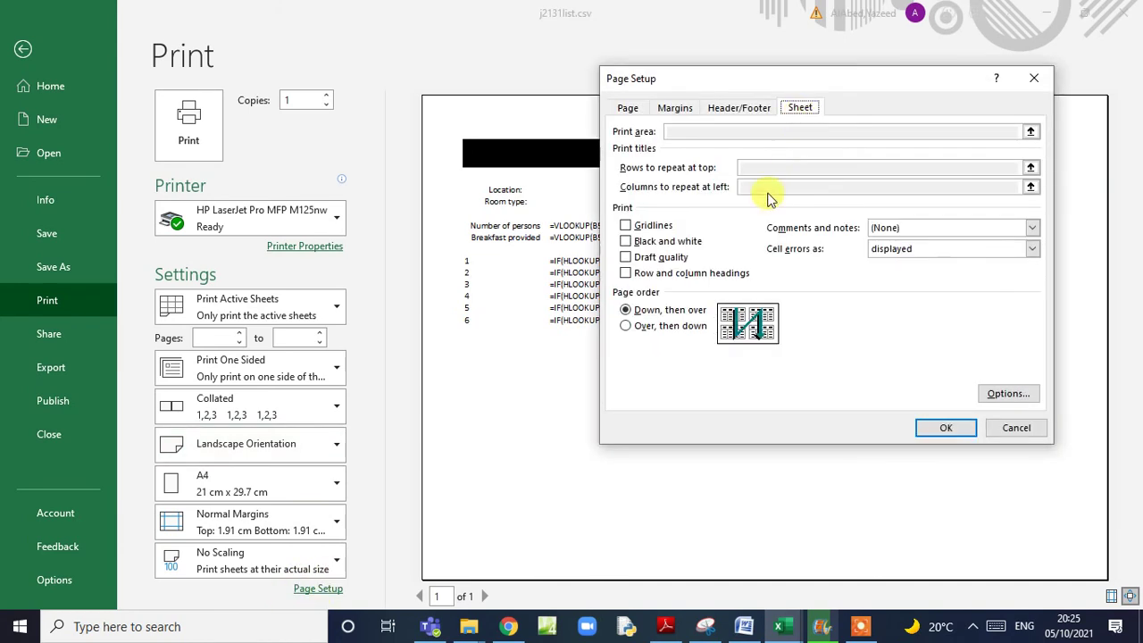
{"action": "left_click", "coordinate": [656, 273]}
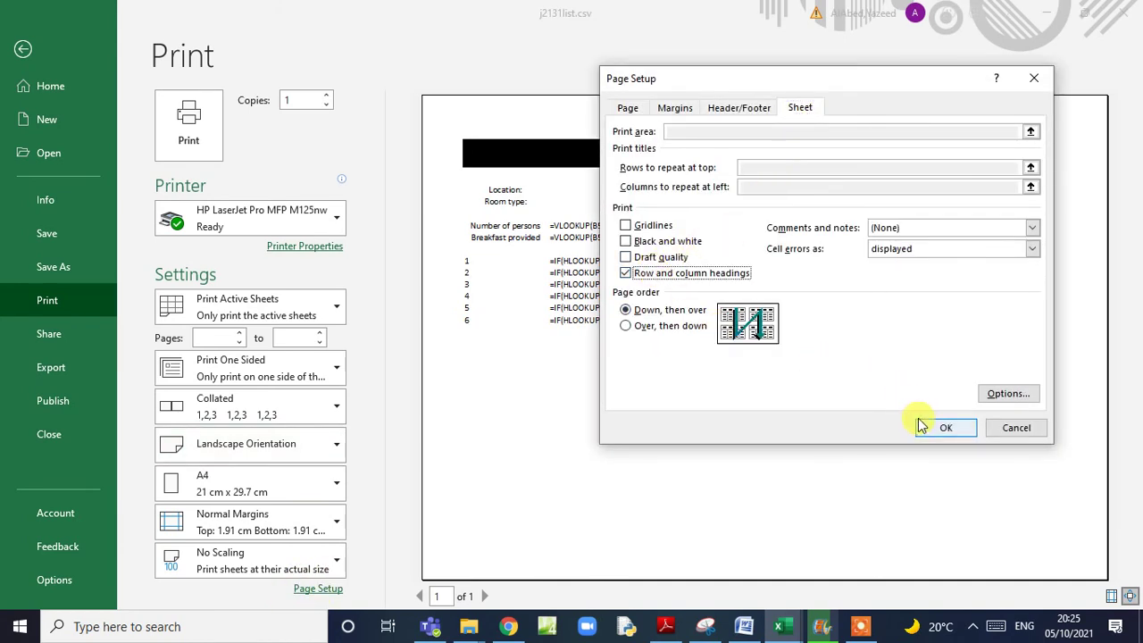
{"action": "left_click", "coordinate": [926, 429]}
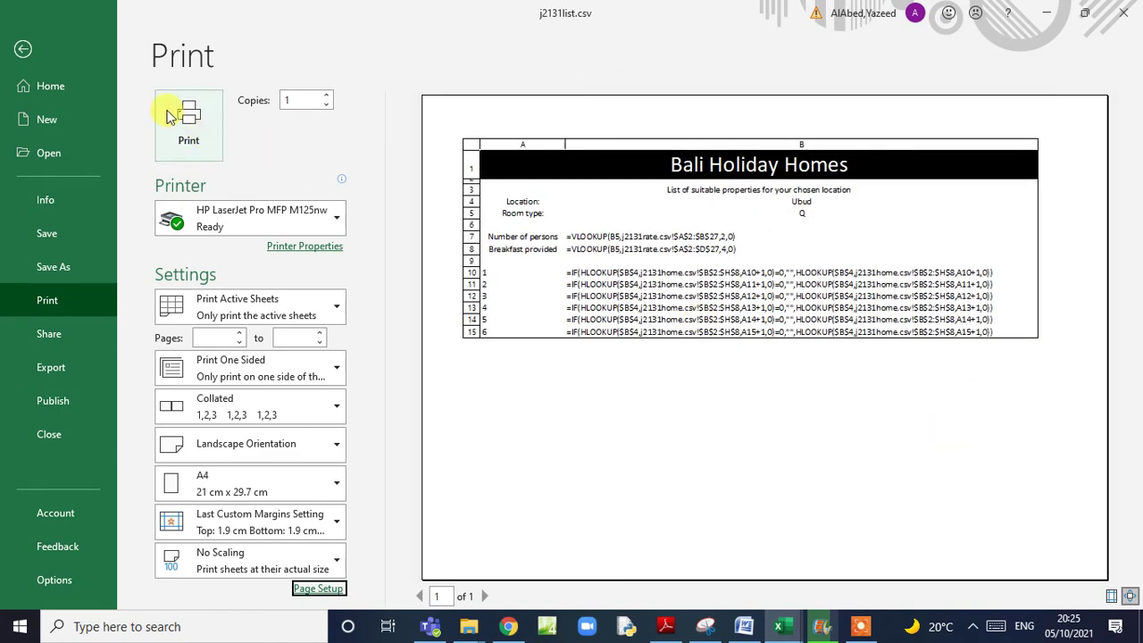
{"action": "left_click", "coordinate": [39, 47]}
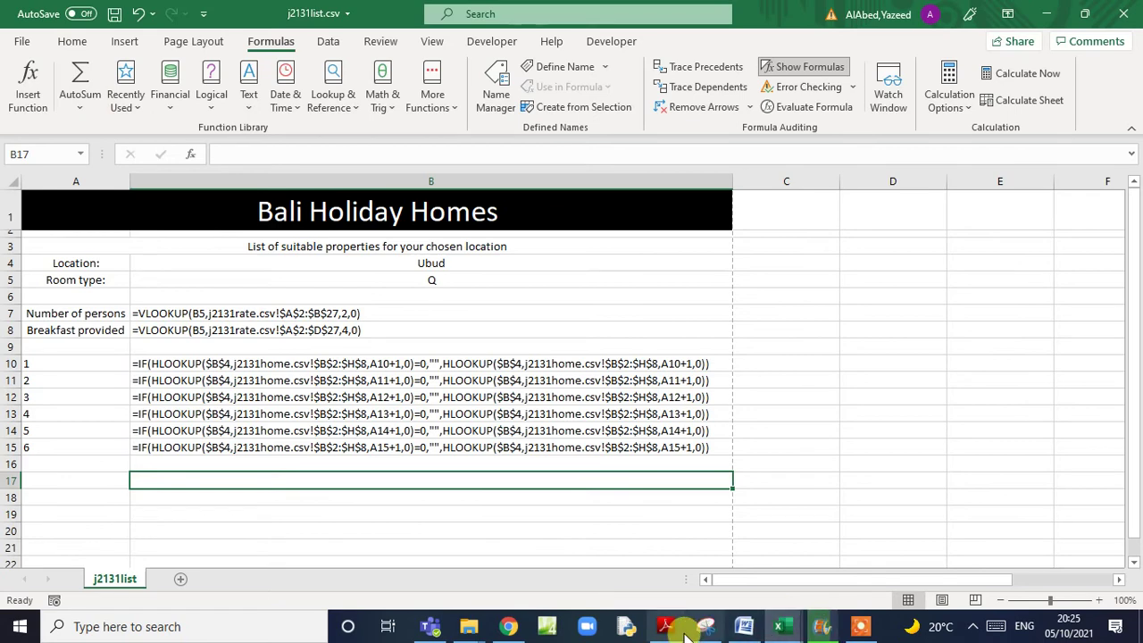
- Switch to the question paper in Adobe Reader and read the printout requirements of tasks 20 and 21
{"action": "left_click", "coordinate": [665, 626]}
{"action": "scroll", "coordinate": [565, 458], "scroll_direction": "down", "scroll_amount": 5}
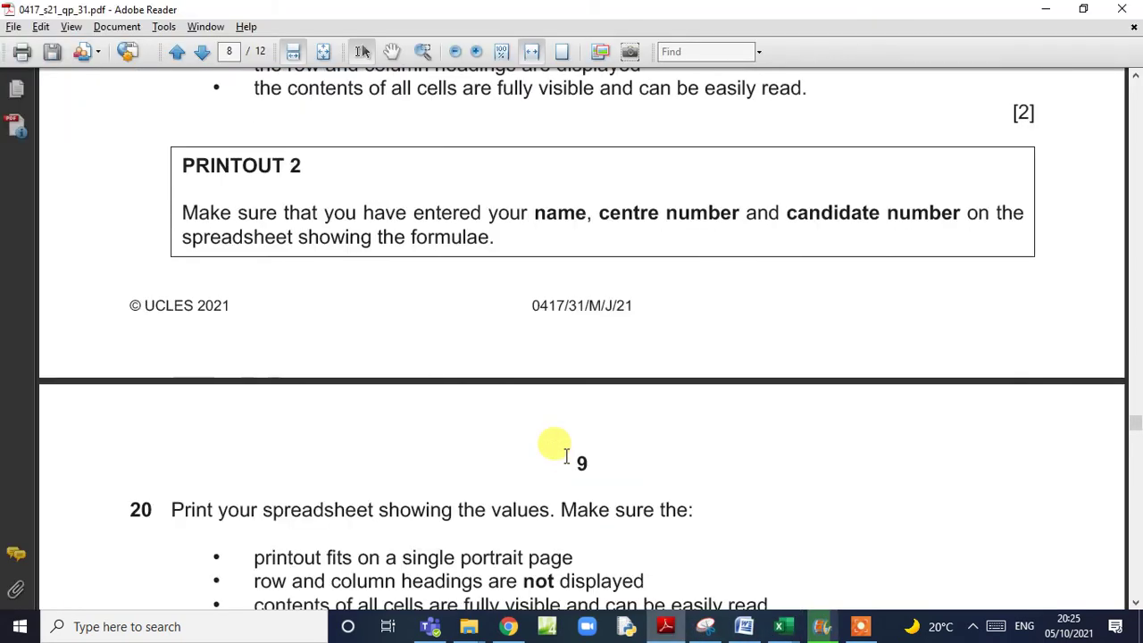
{"action": "scroll", "coordinate": [566, 457], "scroll_direction": "down", "scroll_amount": 5}
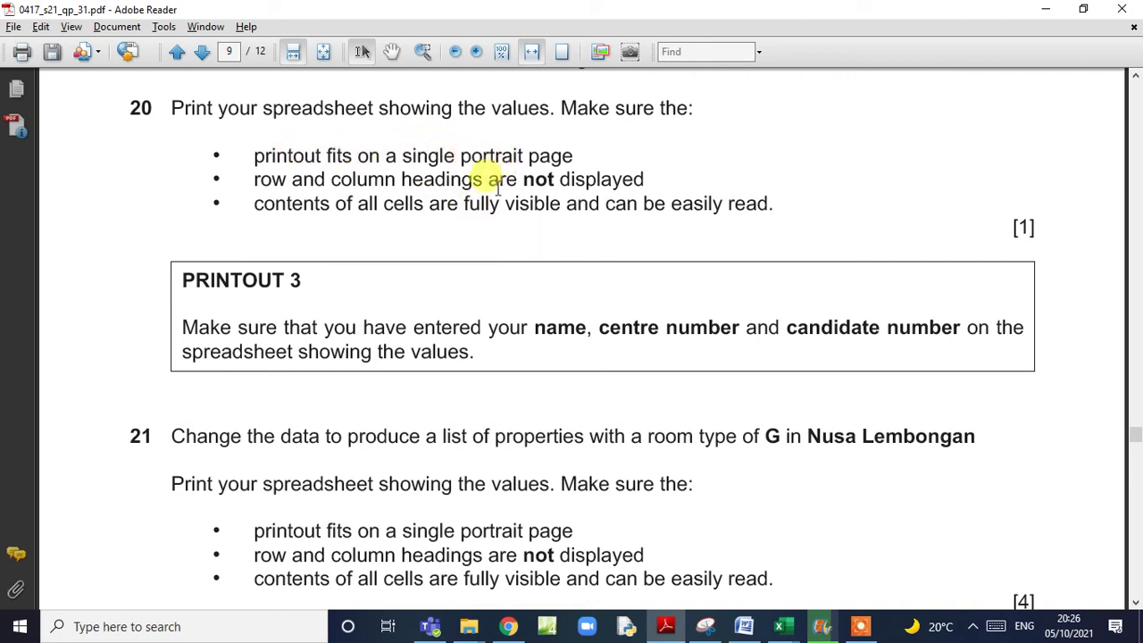
{"action": "scroll", "coordinate": [497, 209], "scroll_direction": "down", "scroll_amount": 3}
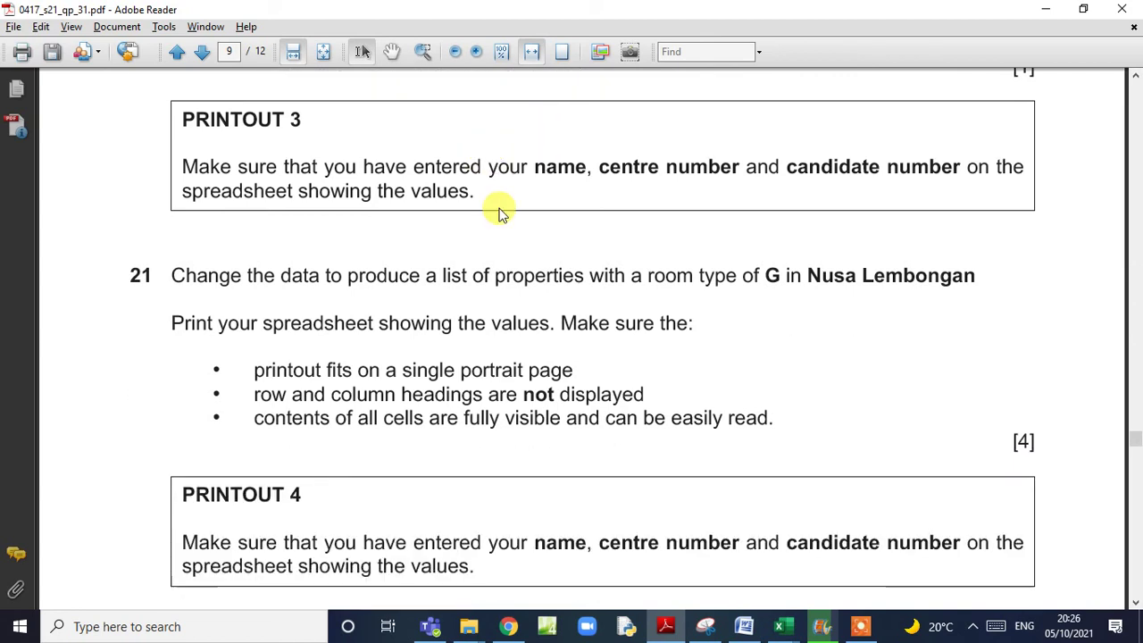
{"action": "scroll", "coordinate": [497, 209], "scroll_direction": "down", "scroll_amount": 2}
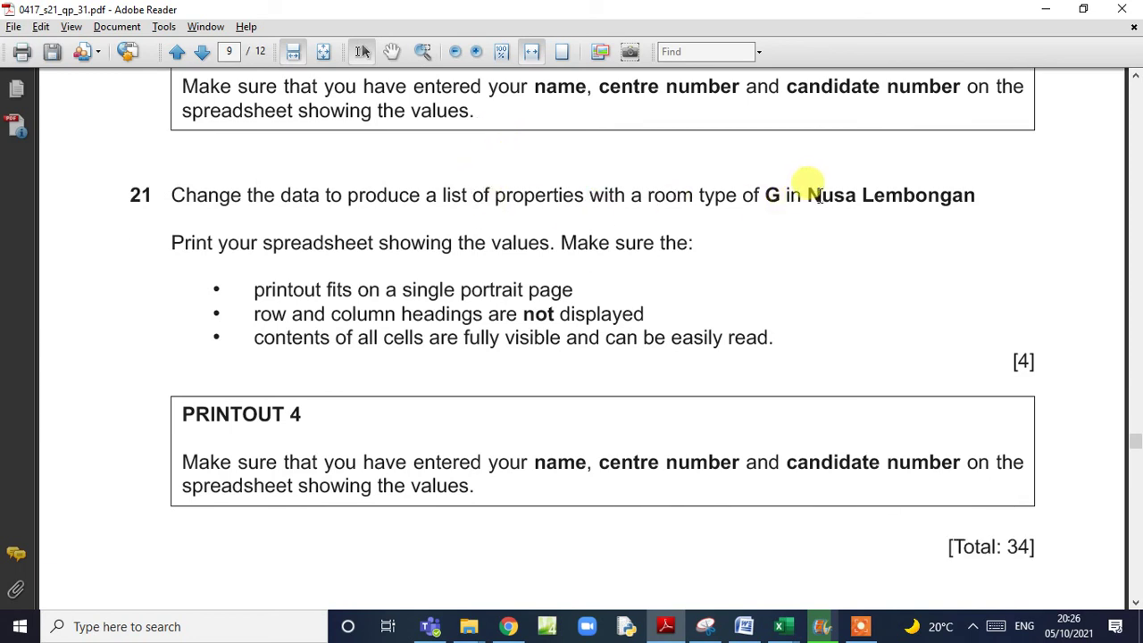
- Copy the location name Nusa Lembongan from task 21 and switch back to j2131list.csv in Excel
{"action": "left_click_drag", "start_coordinate": [808, 196], "coordinate": [969, 205]}
{"action": "key", "text": "ctrl+c"}
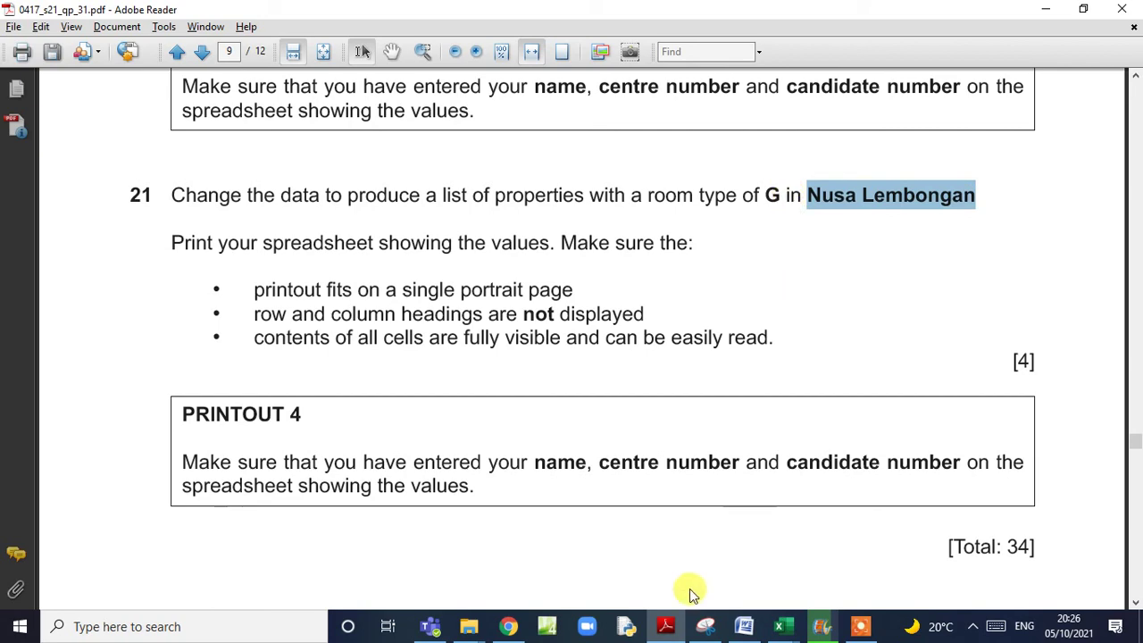
{"action": "mouse_move", "coordinate": [781, 626]}
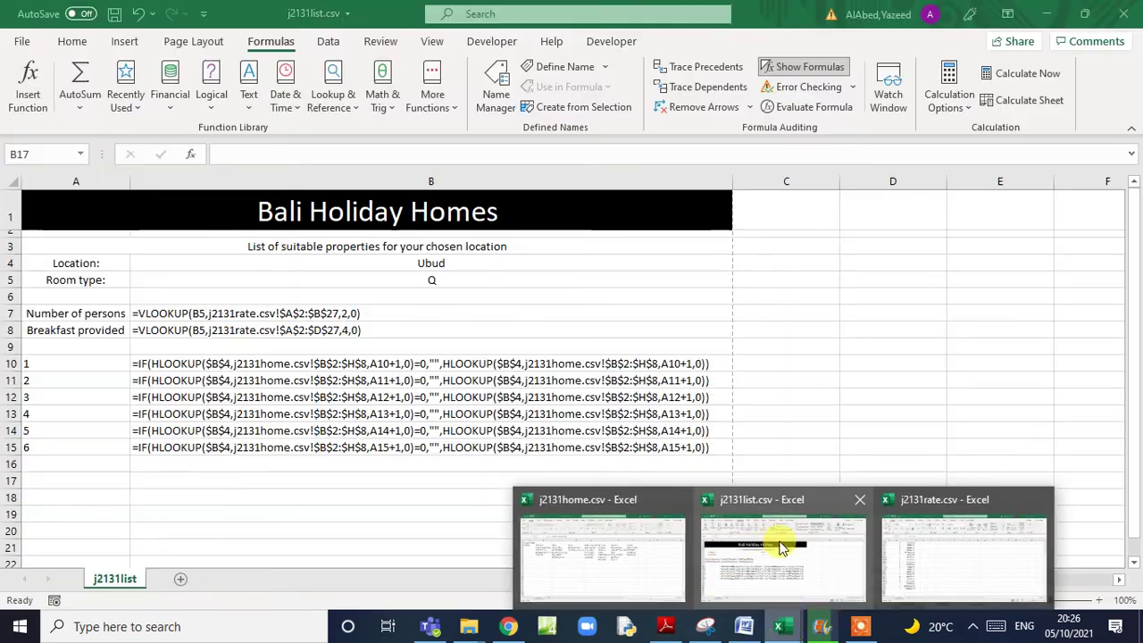
{"action": "left_click", "coordinate": [766, 546]}
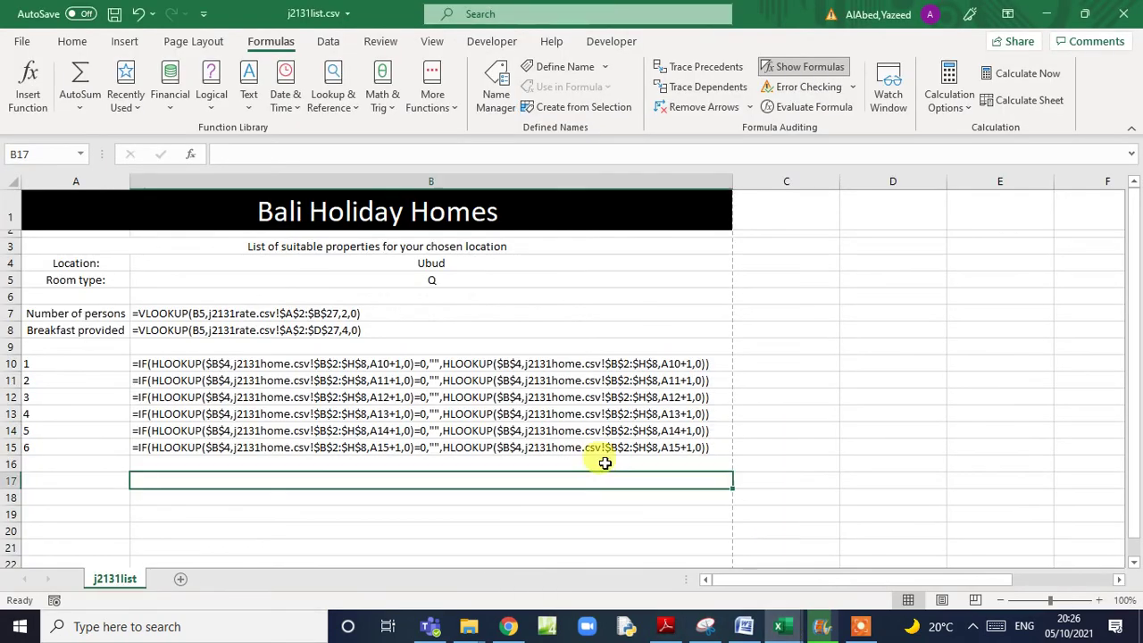
- Display the sheet's values instead of formulas and autofit all column widths to their contents
{"action": "left_click", "coordinate": [773, 67]}
{"action": "left_click", "coordinate": [16, 181]}
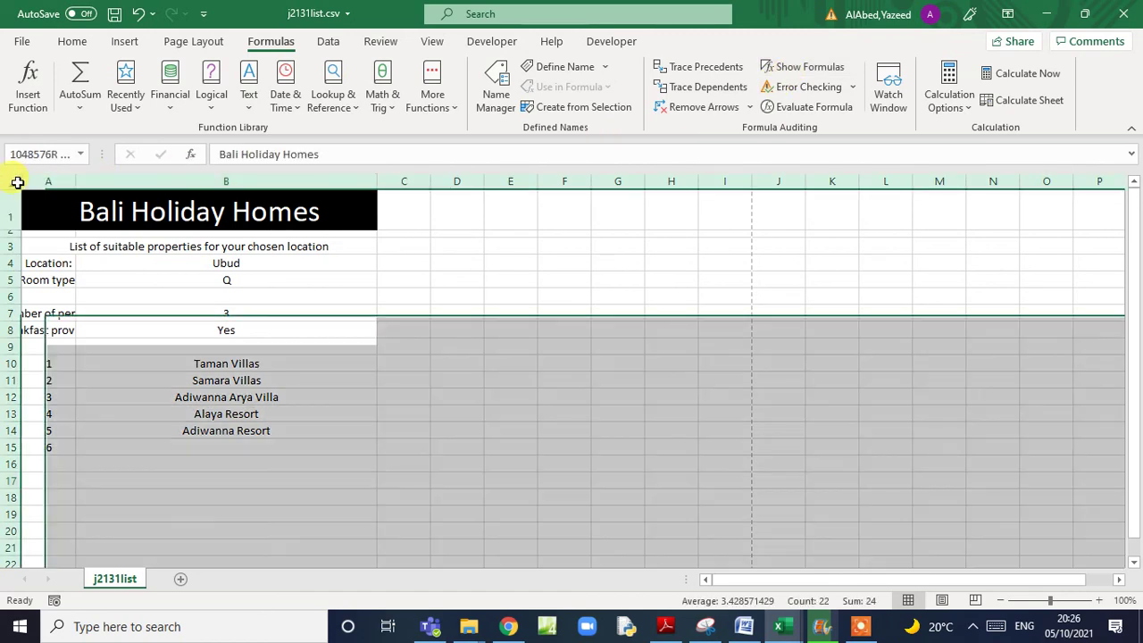
{"action": "double_click", "coordinate": [76, 181]}
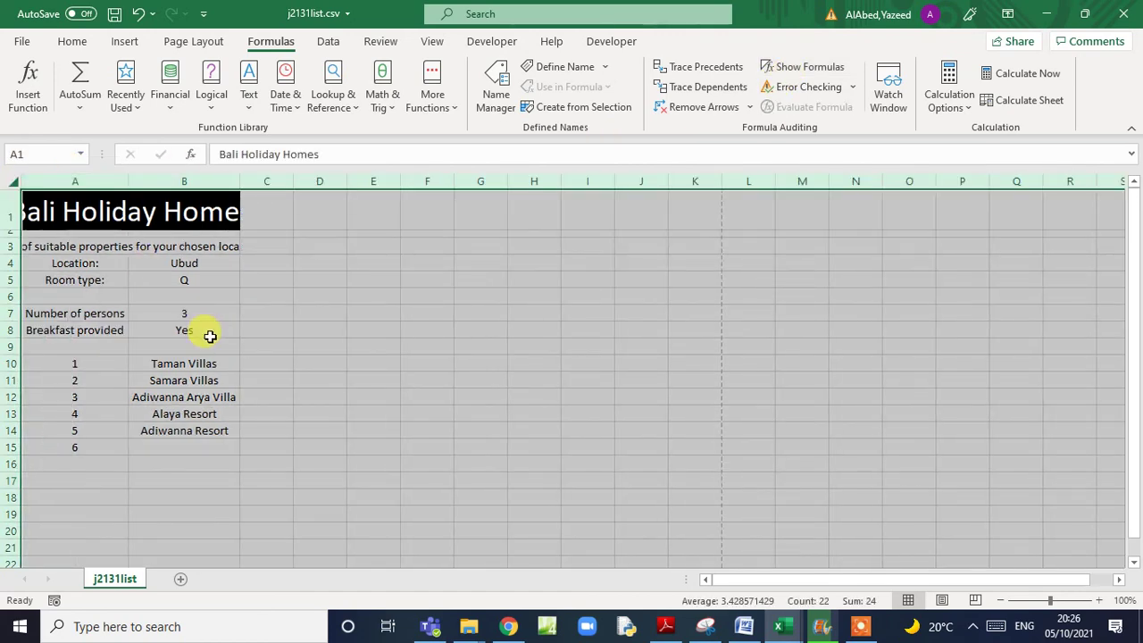
- Paste Nusa Lembongan as the location in B4 and set the room type in B5 to G
{"action": "left_click", "coordinate": [202, 267]}
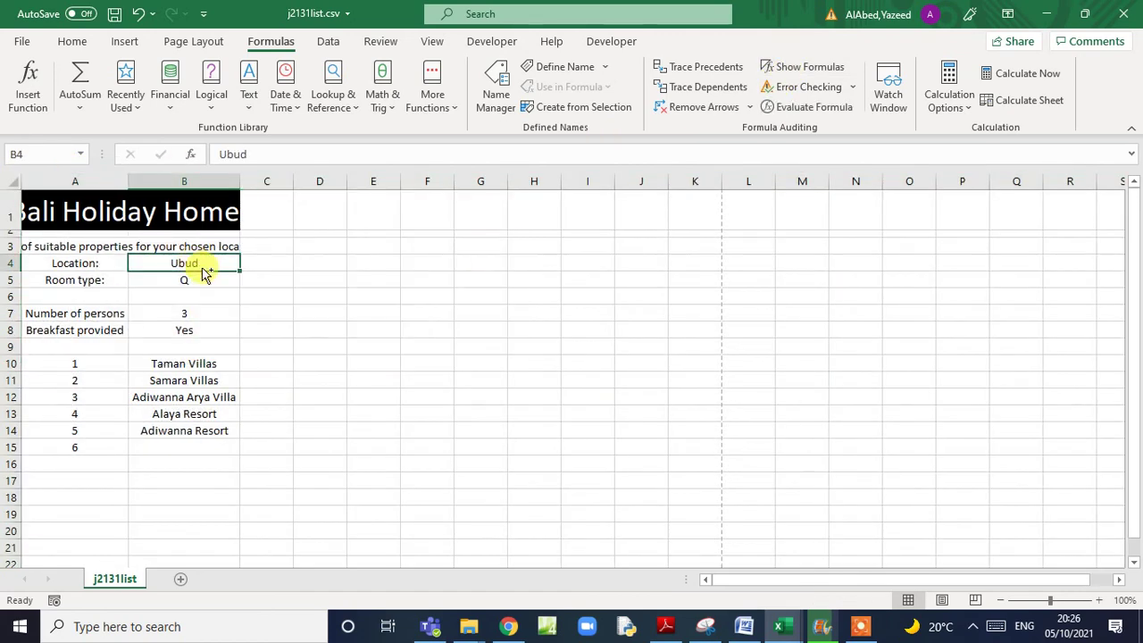
{"action": "key", "text": "ctrl+v"}
{"action": "left_click", "coordinate": [194, 282]}
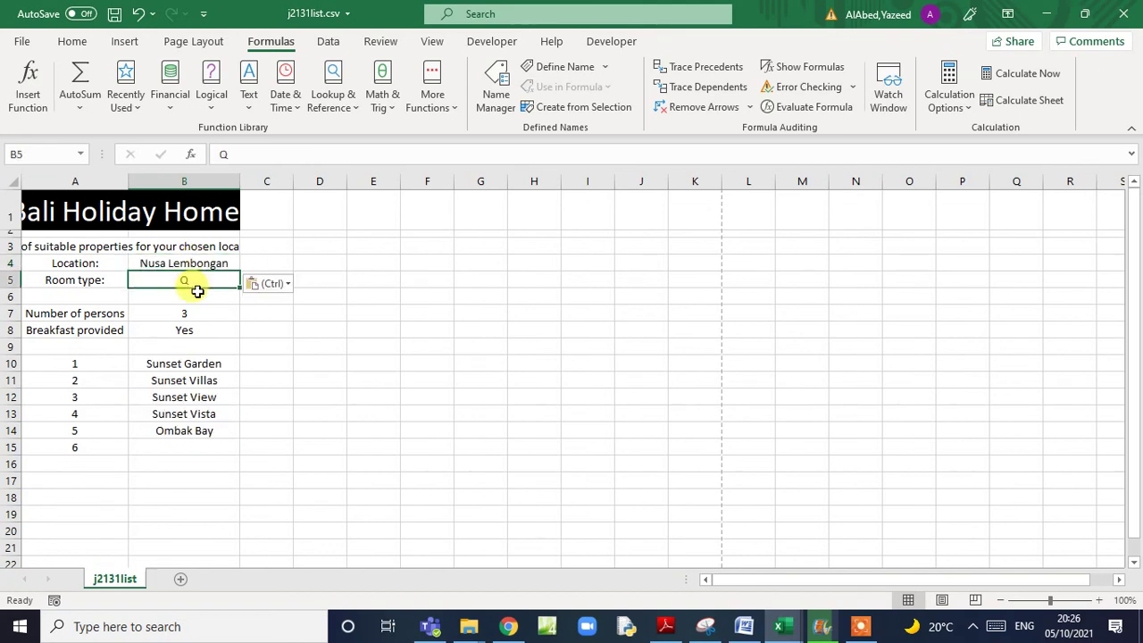
{"action": "type", "text": "G"}
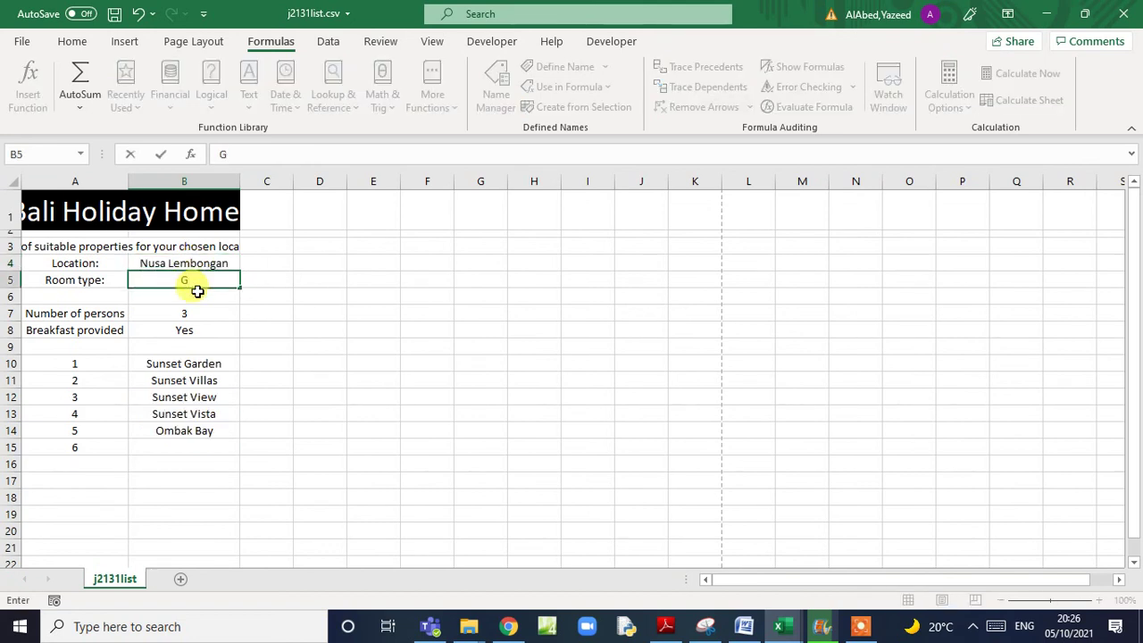
{"action": "key", "text": "Return"}
- Set the values printout to portrait orientation and exclude the row and column headings
{"action": "left_click", "coordinate": [22, 42]}
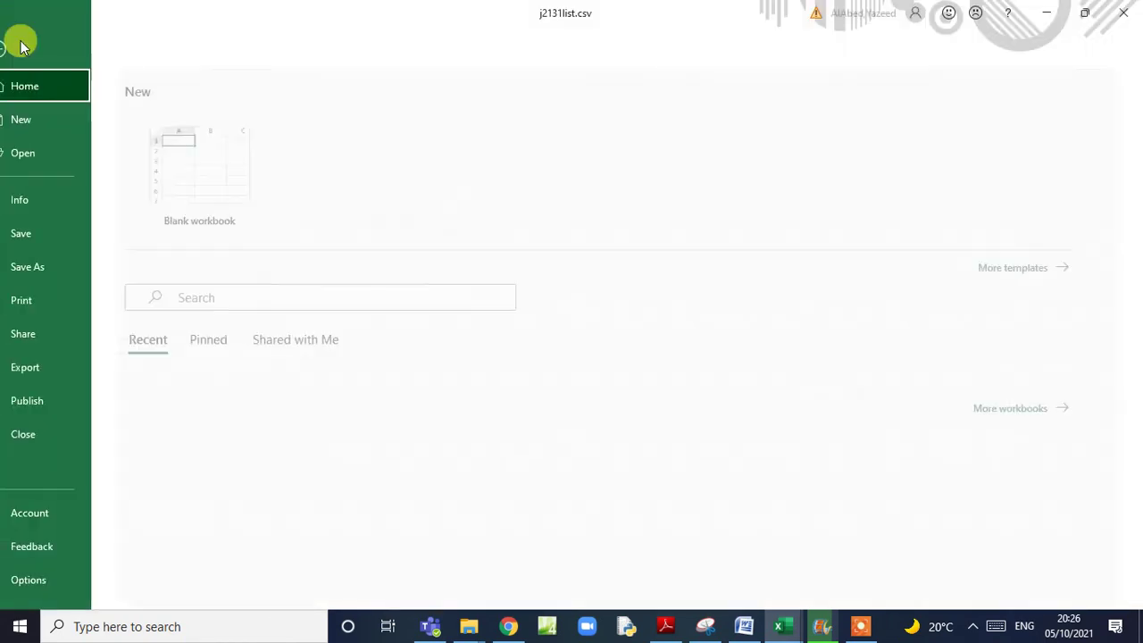
{"action": "left_click", "coordinate": [66, 304]}
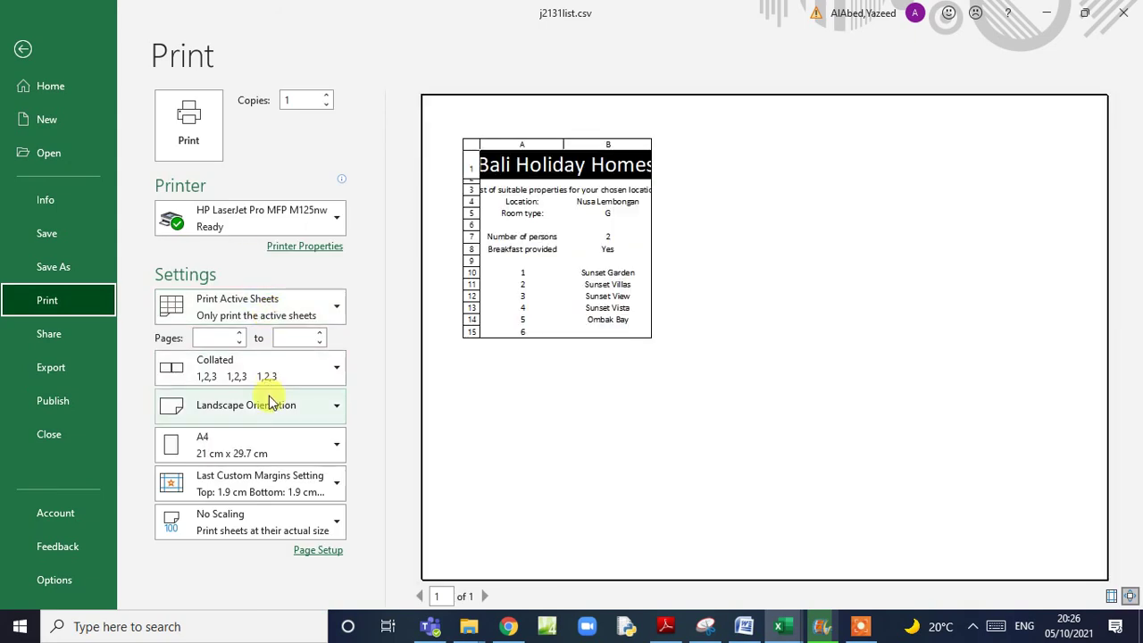
{"action": "left_click", "coordinate": [269, 403]}
{"action": "left_click", "coordinate": [268, 451]}
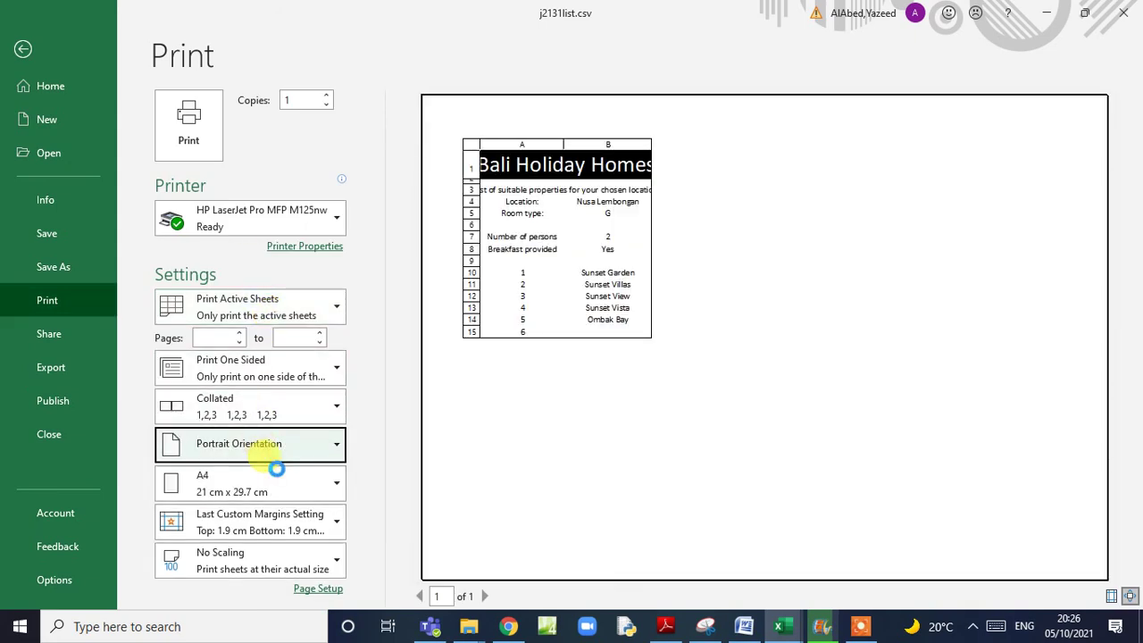
{"action": "left_click", "coordinate": [318, 588]}
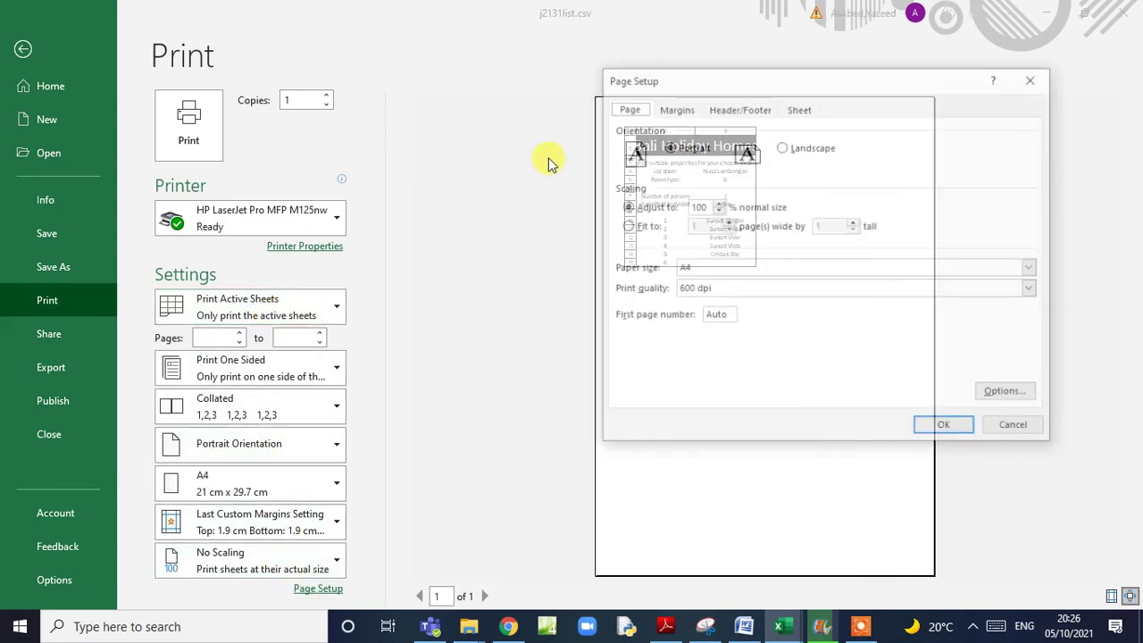
{"action": "left_click", "coordinate": [799, 108]}
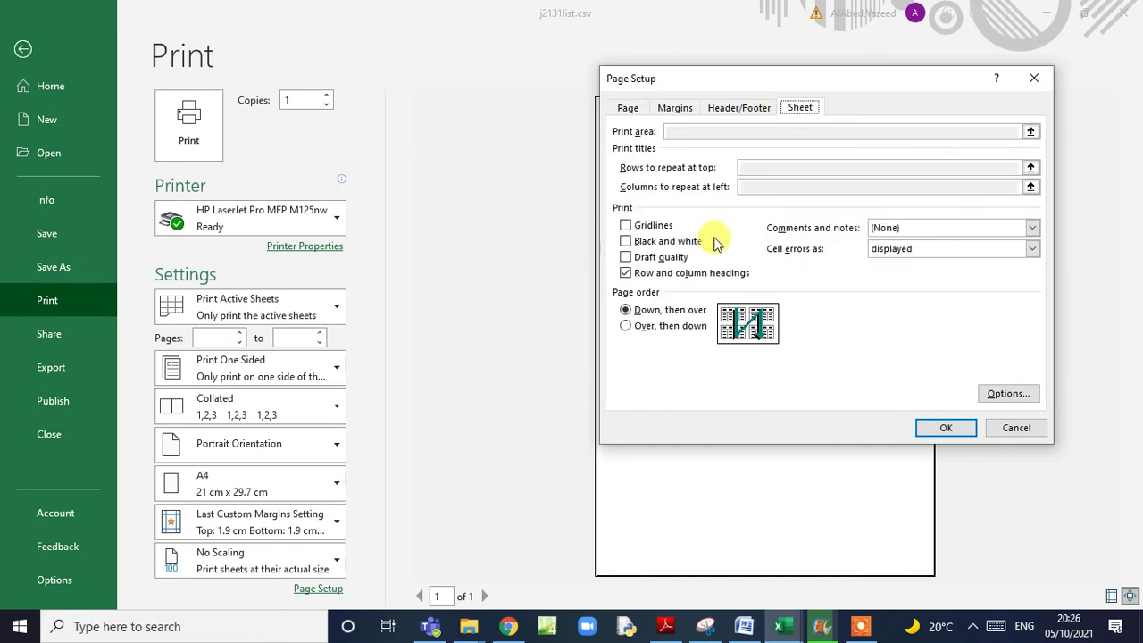
{"action": "left_click", "coordinate": [941, 427]}
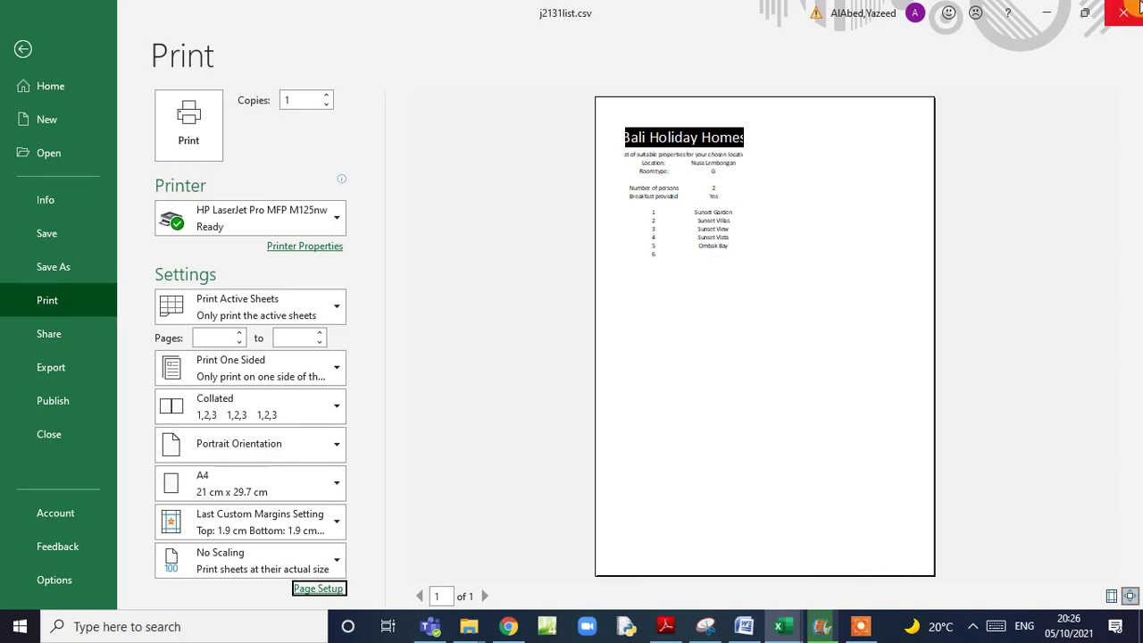
- Close the j2131list.csv workbook and save its changes
{"action": "left_click", "coordinate": [1138, 7]}
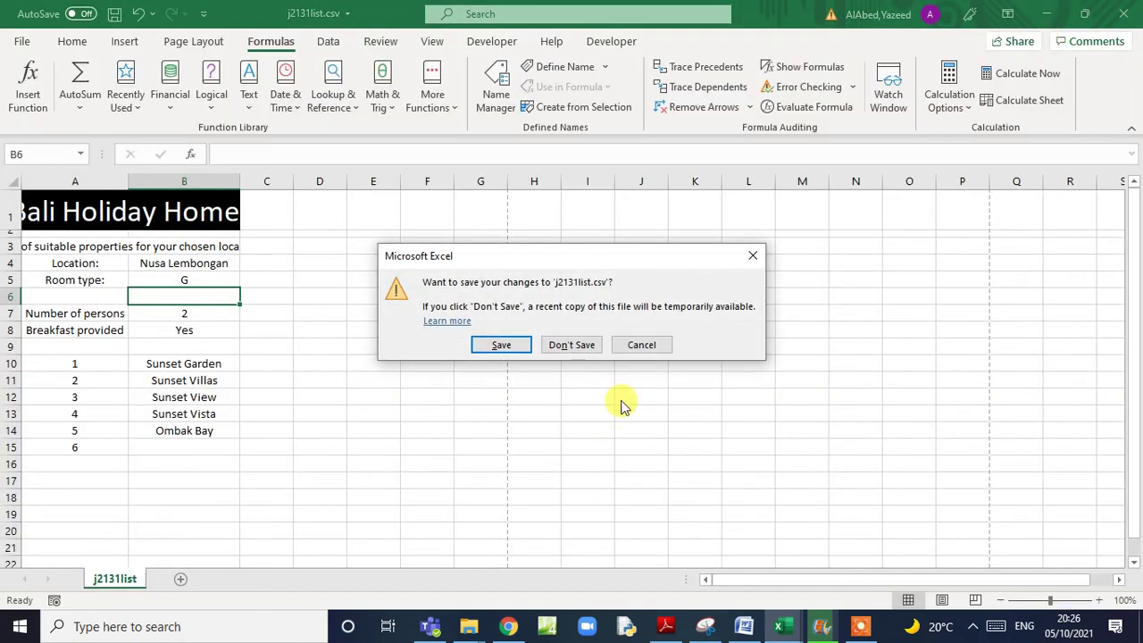
{"action": "left_click", "coordinate": [503, 346]}
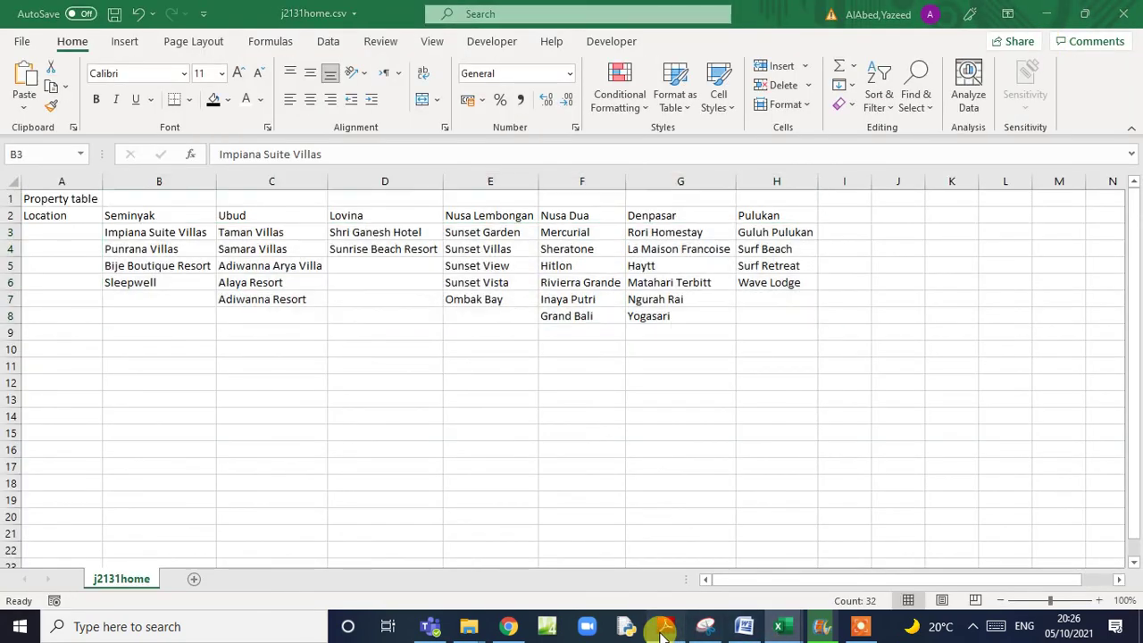